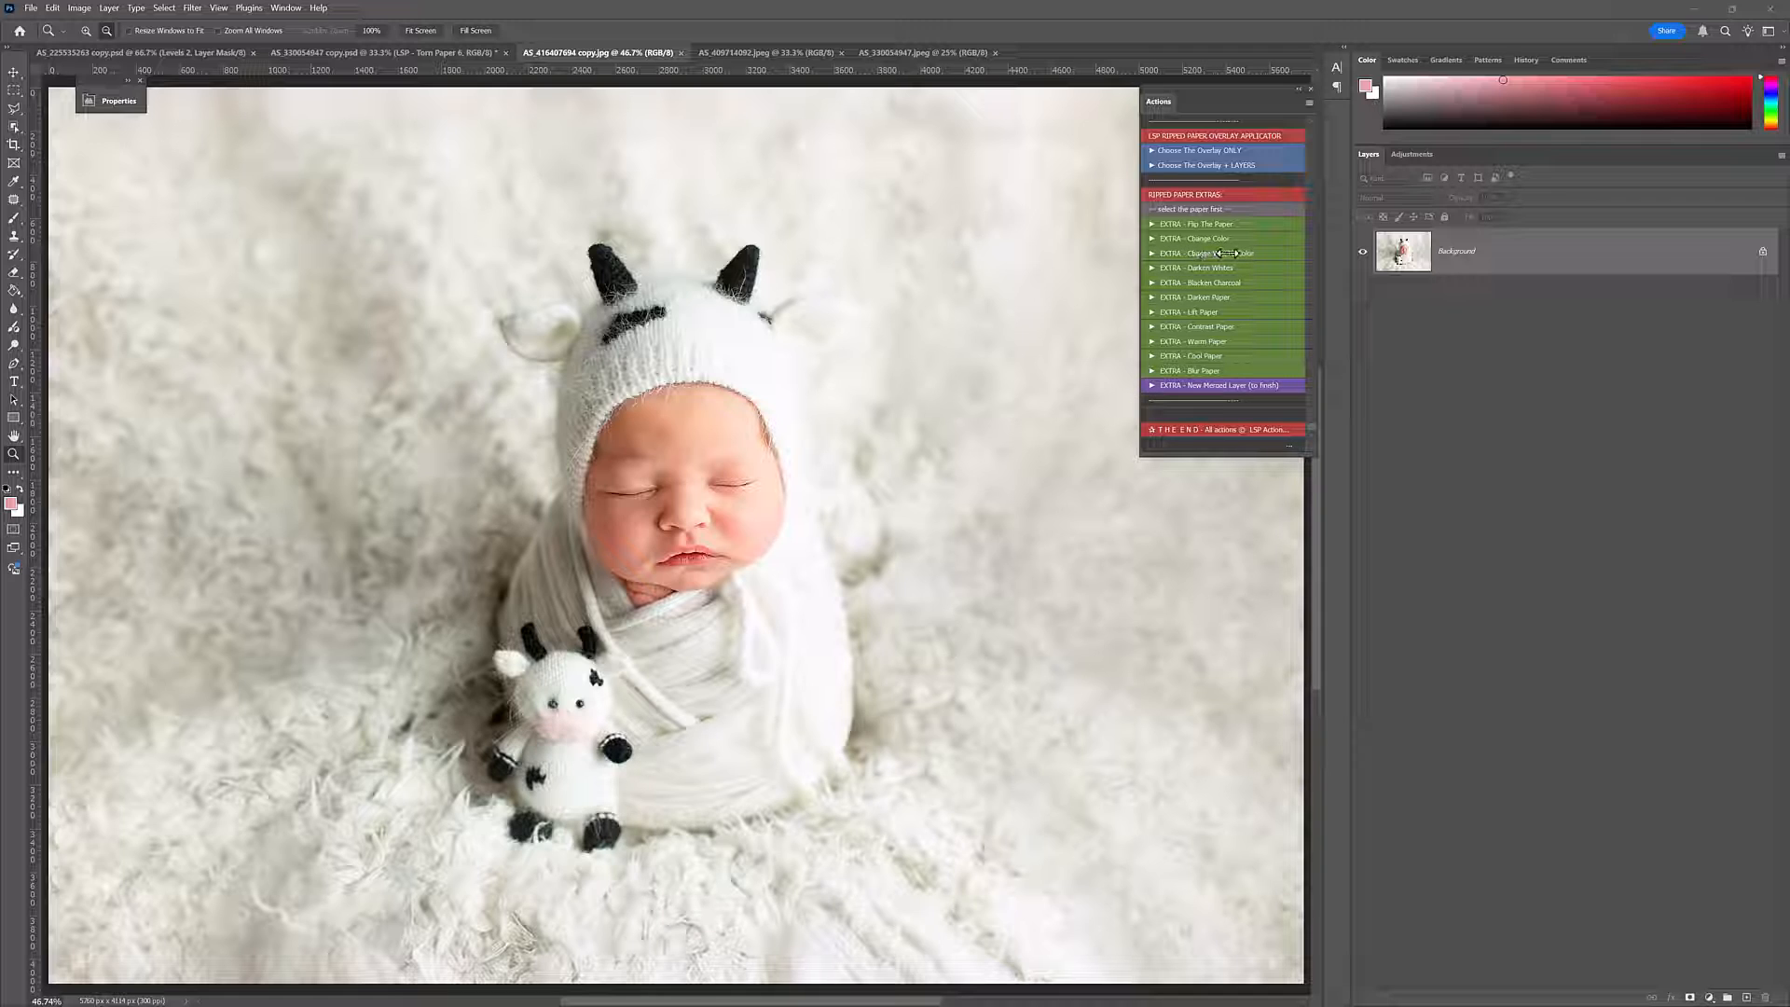
- Run the Choose The Overlay + LAYERS action on the Background layer and place LSP - Torn Paper Heart 11 10 white.png
left_click(1407, 251)
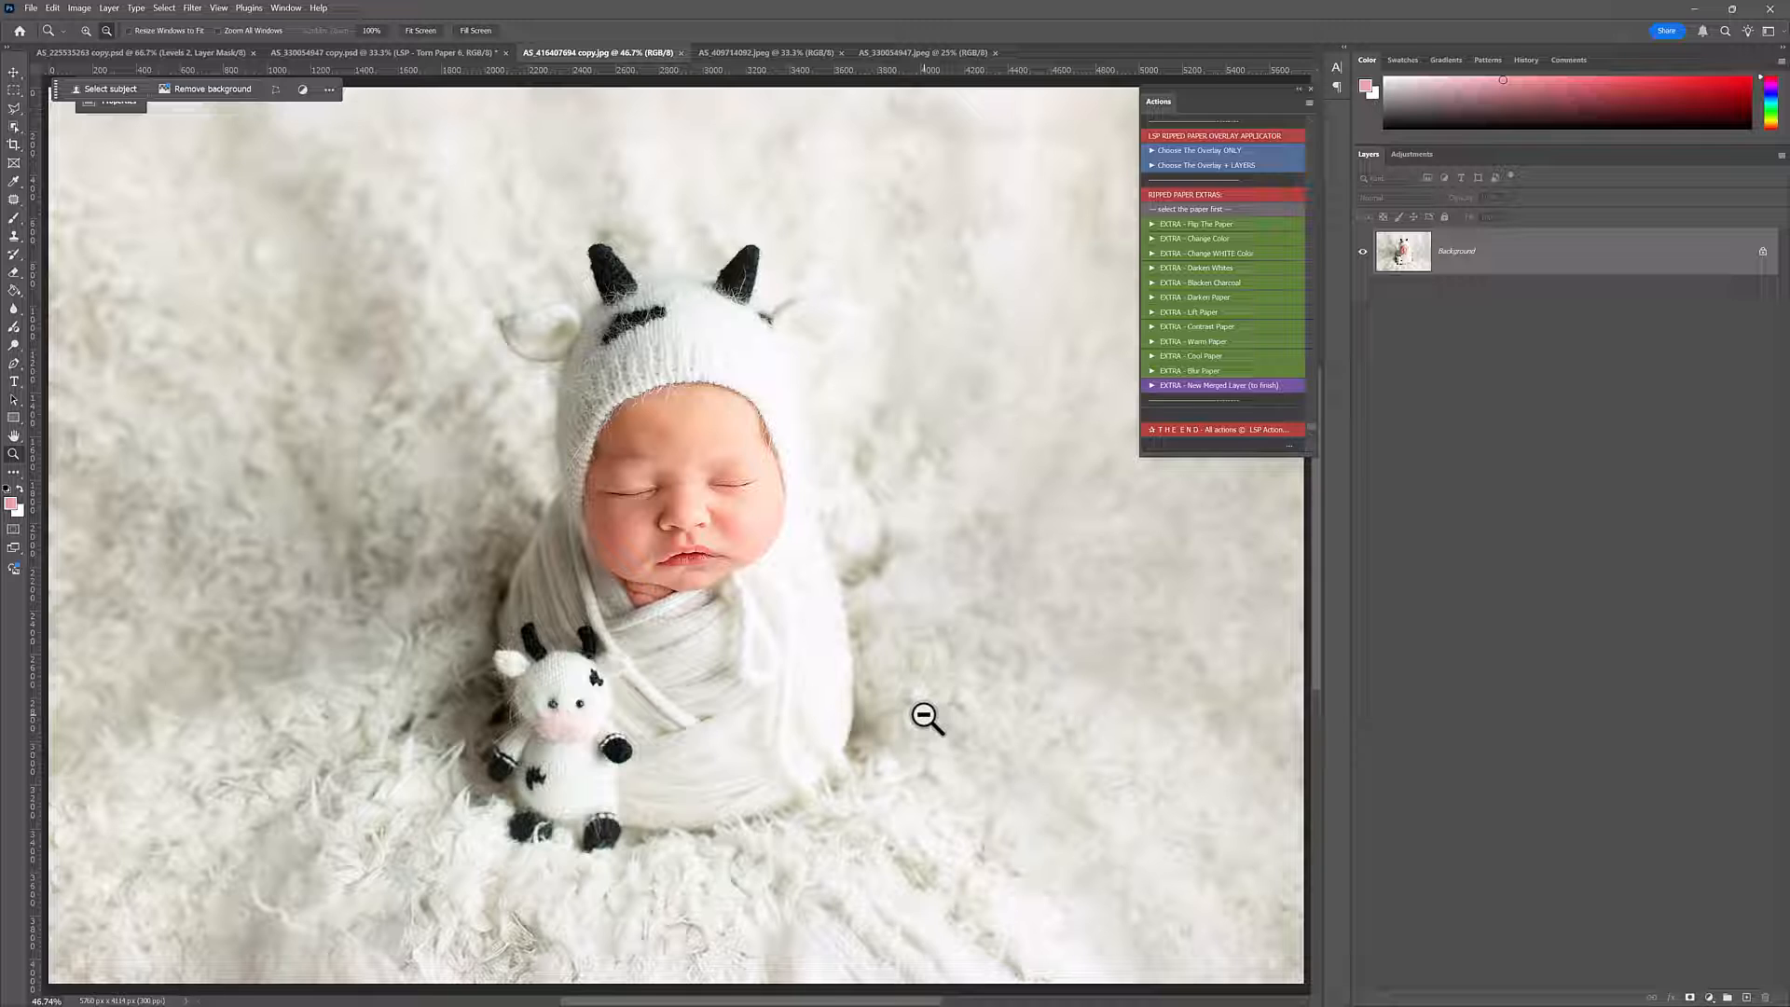
left_click(1188, 167)
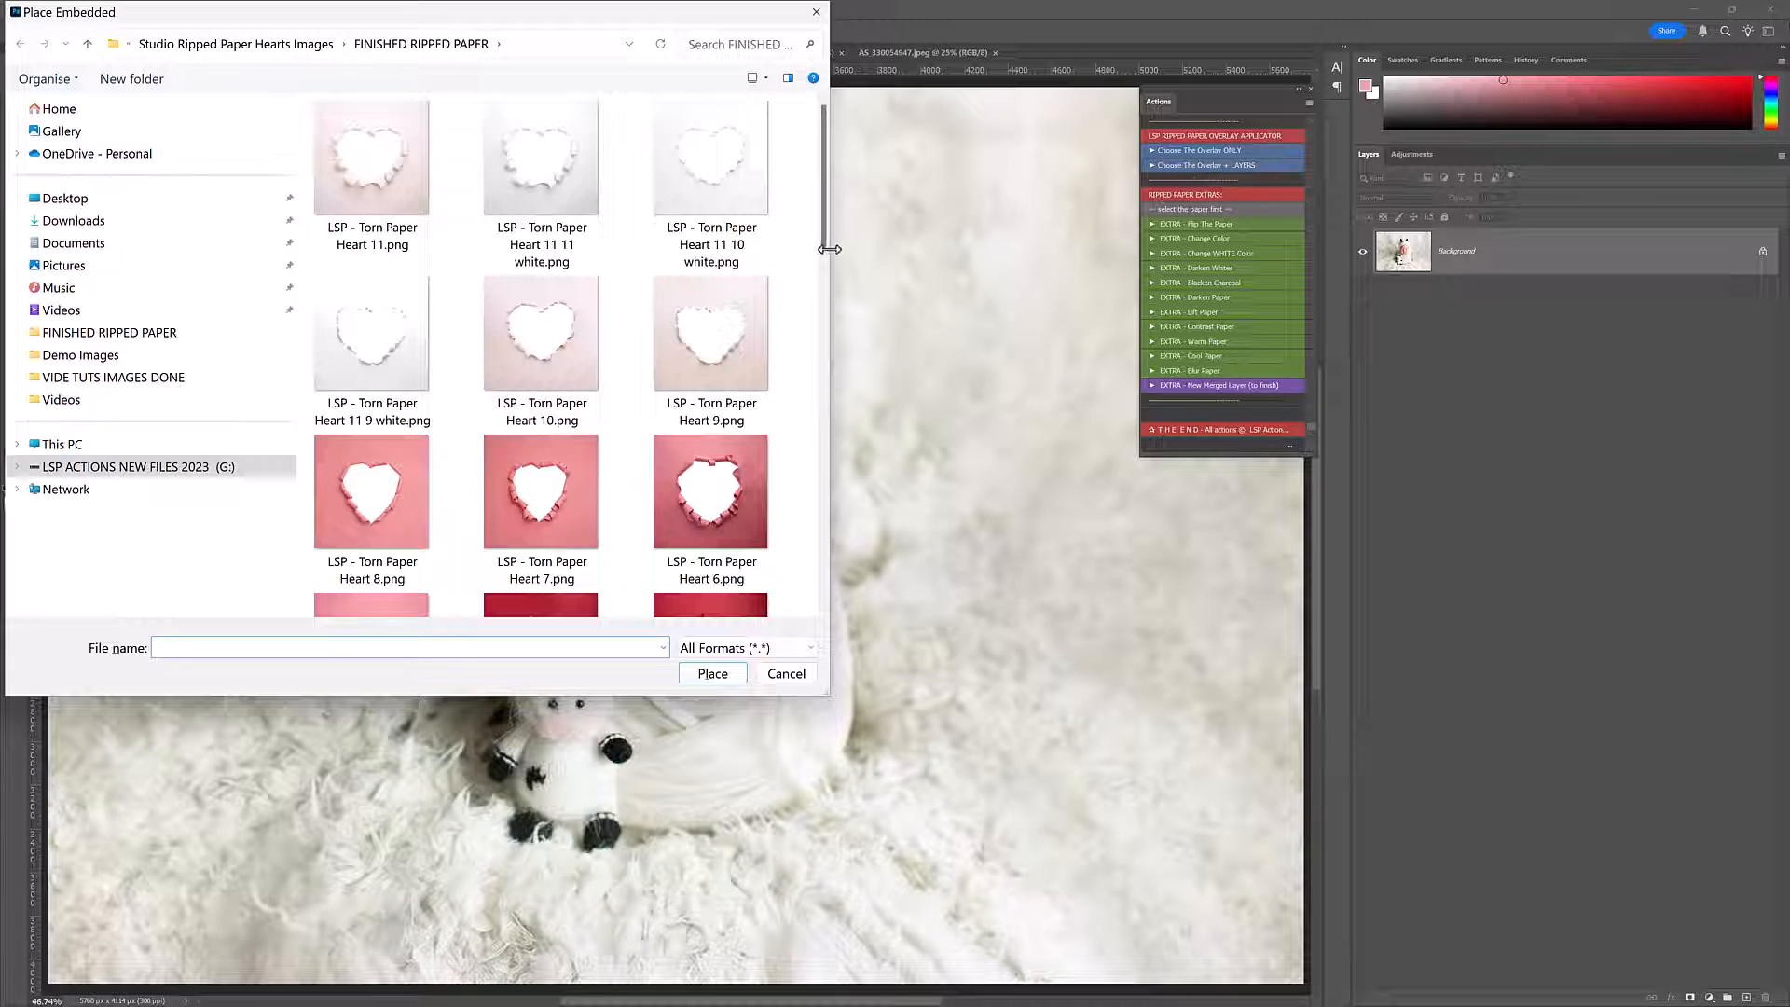
left_click_drag(829, 248, 939, 248)
left_click_drag(936, 177, 939, 131)
left_click_drag(708, 22, 788, 80)
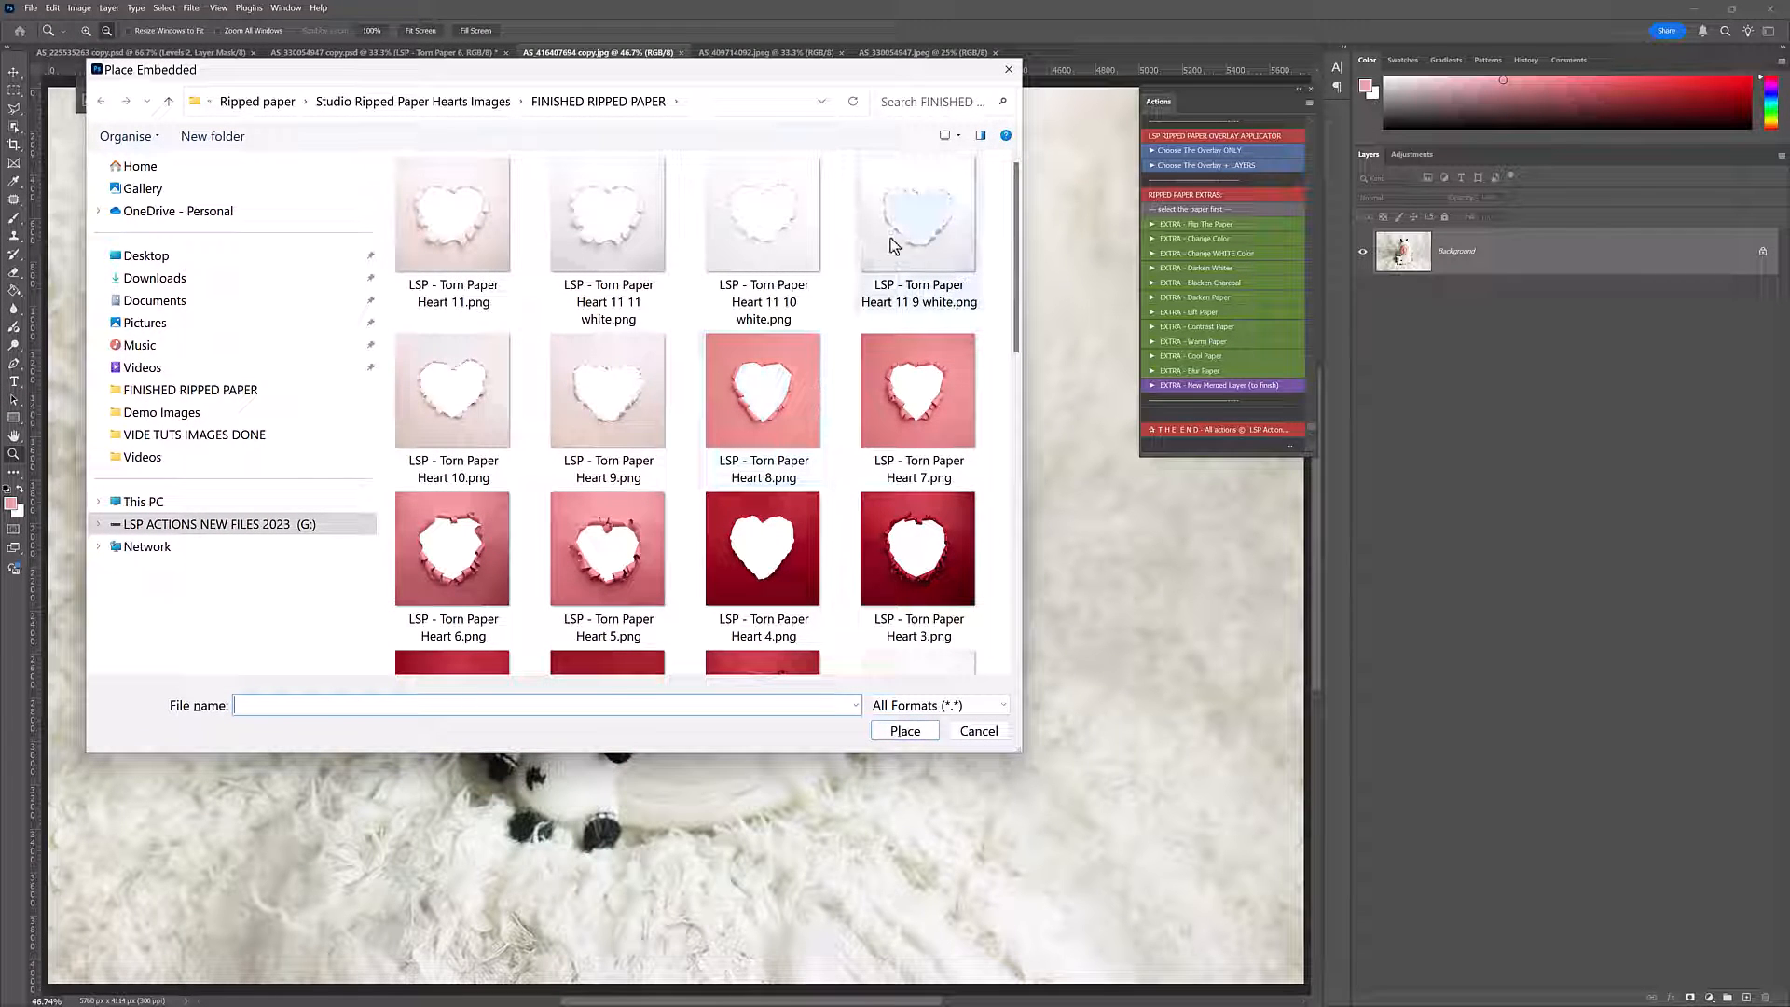
double_click(755, 258)
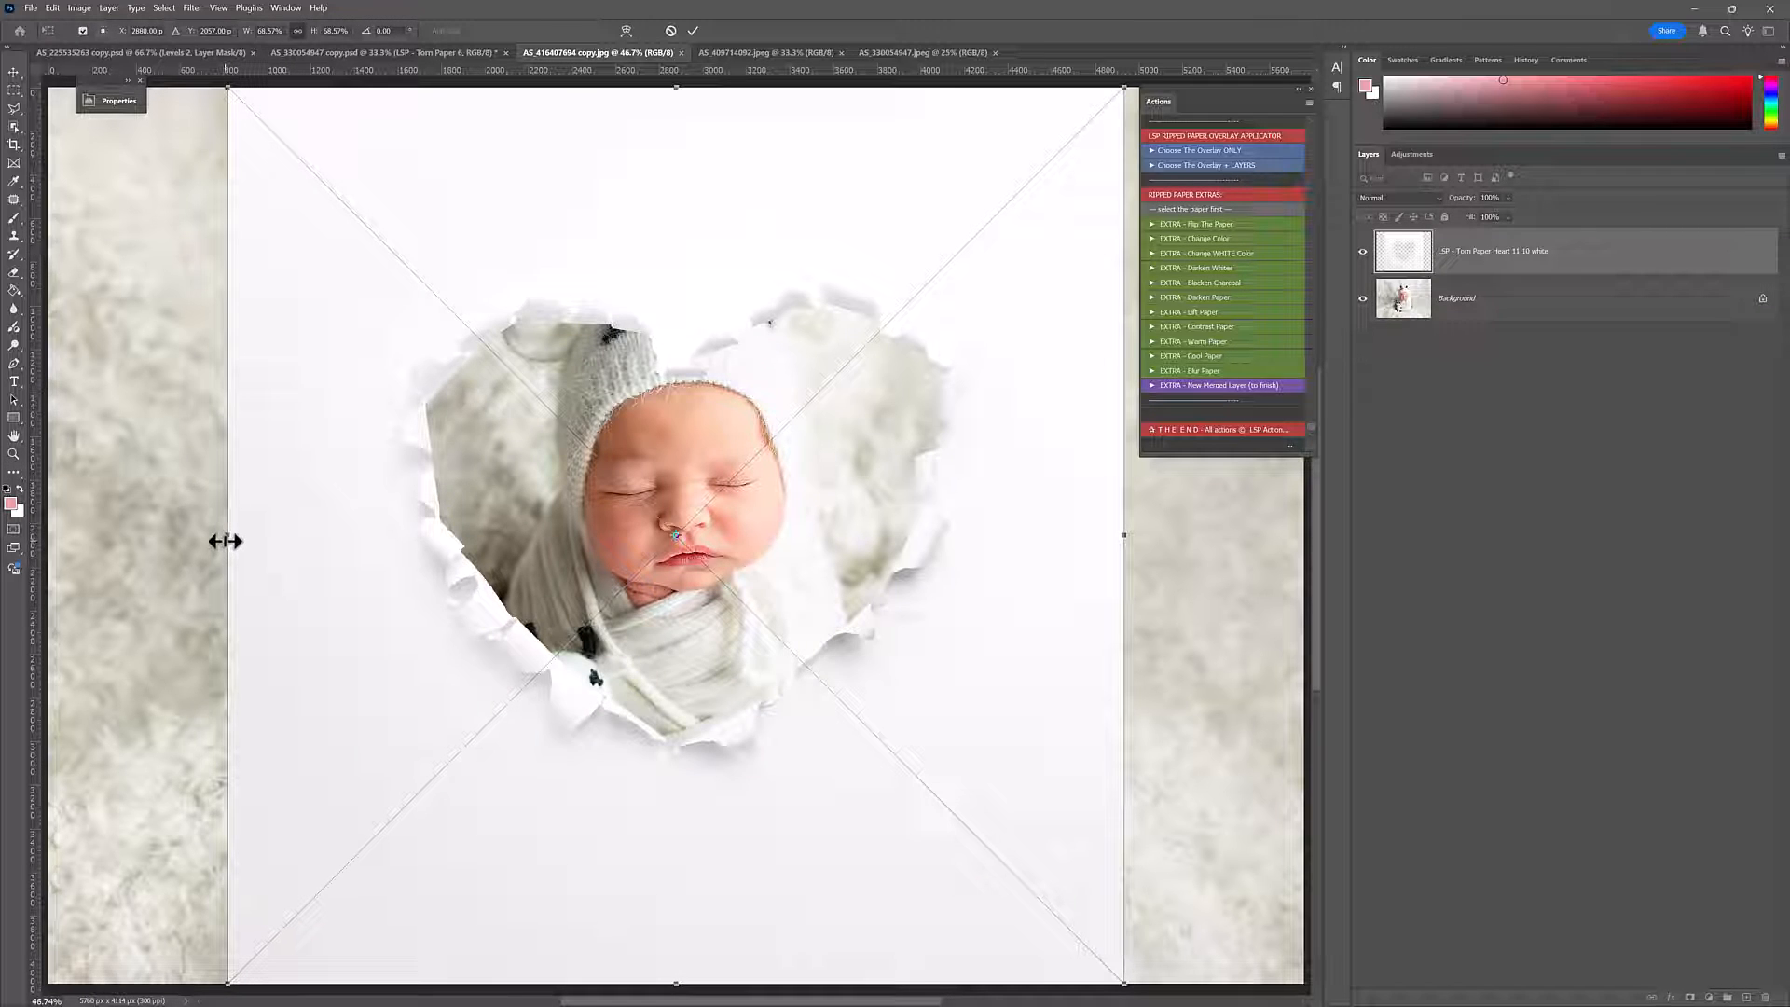
- Scale the heart overlay to about 97% so it covers the photo's full width, and shift it slightly down and left around the baby
left_click_drag(226, 541, 49, 537)
left_click_drag(1126, 538, 1301, 550)
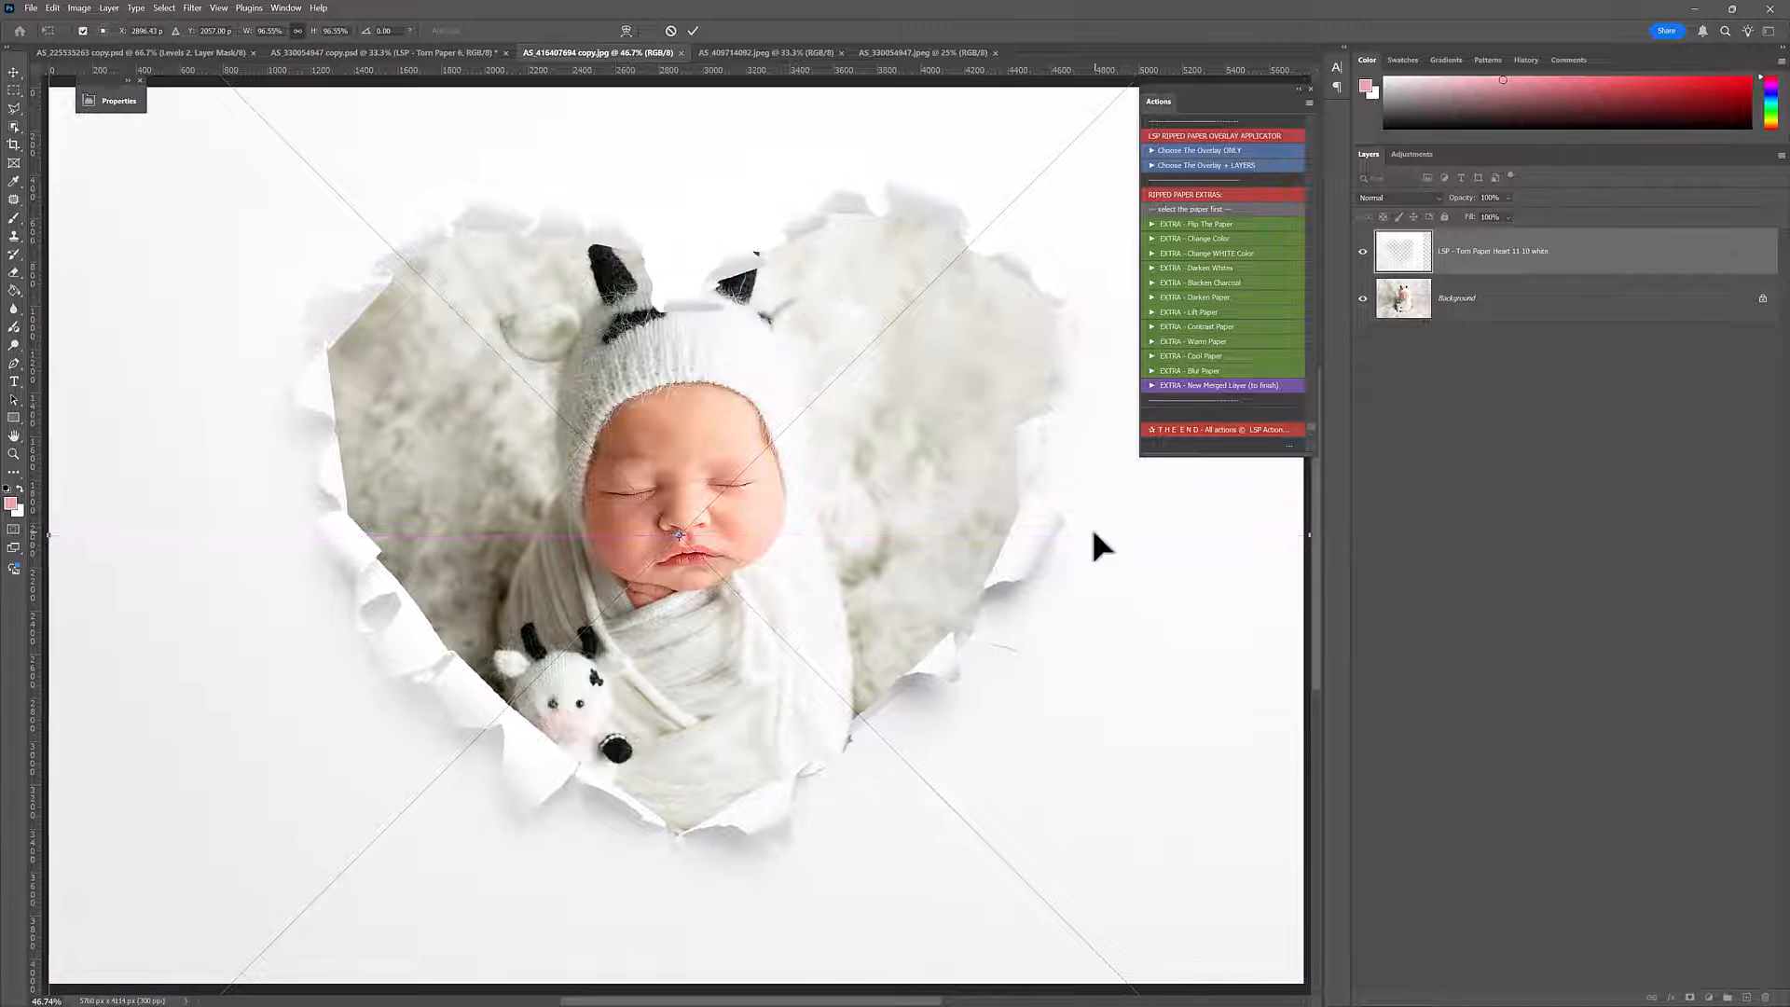
left_click_drag(1089, 533, 1081, 547)
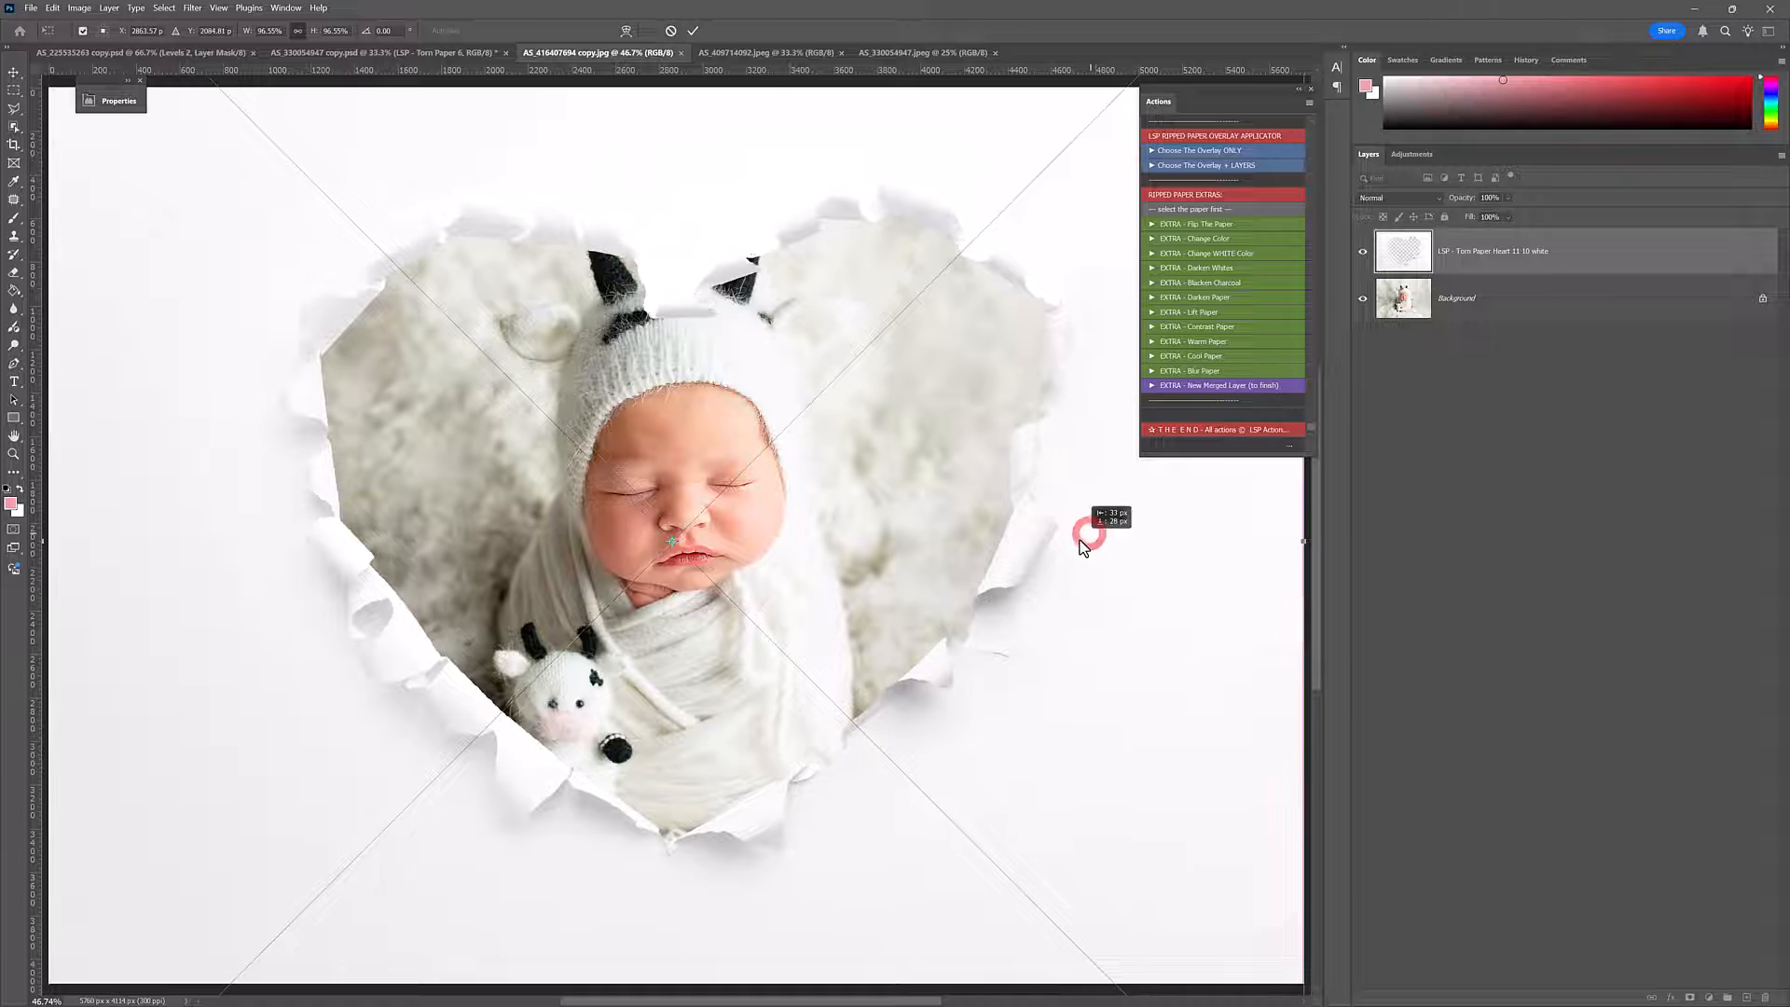
double_click(676, 499)
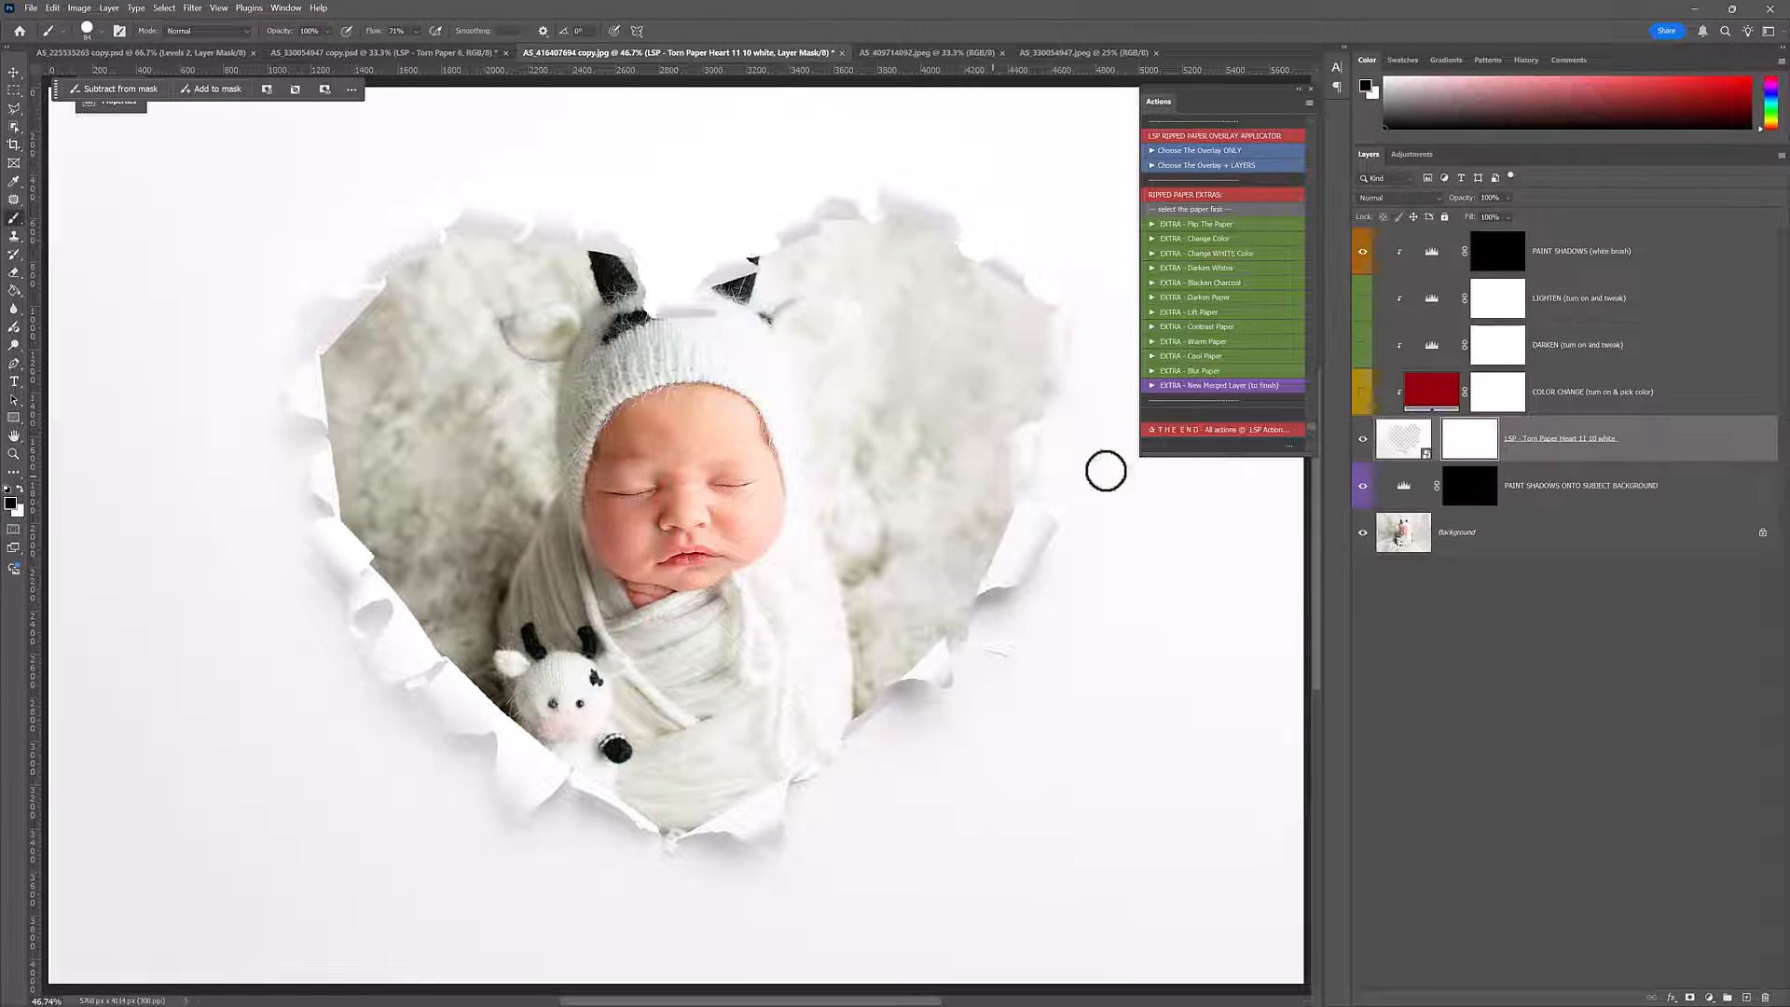
- Try tinting the paper with the COLOR CHANGE layer in #ada78d sampled from the blanket, and hide that layer again
left_click(1362, 398)
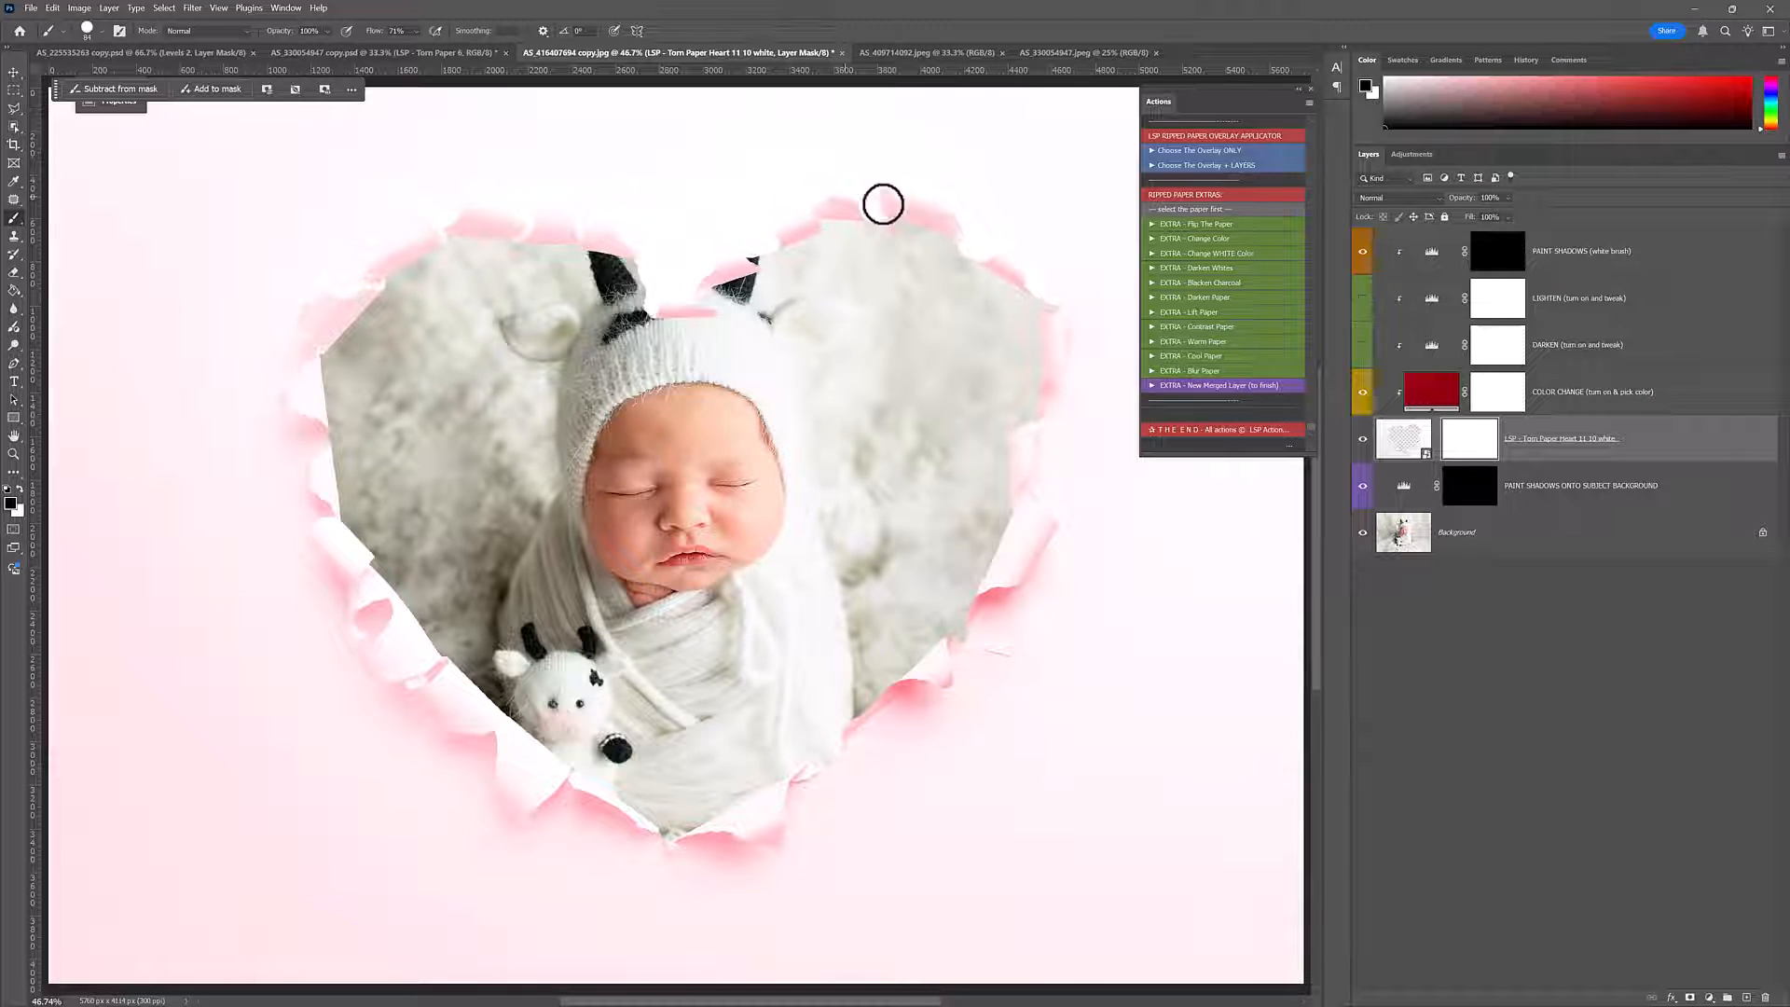
double_click(1428, 392)
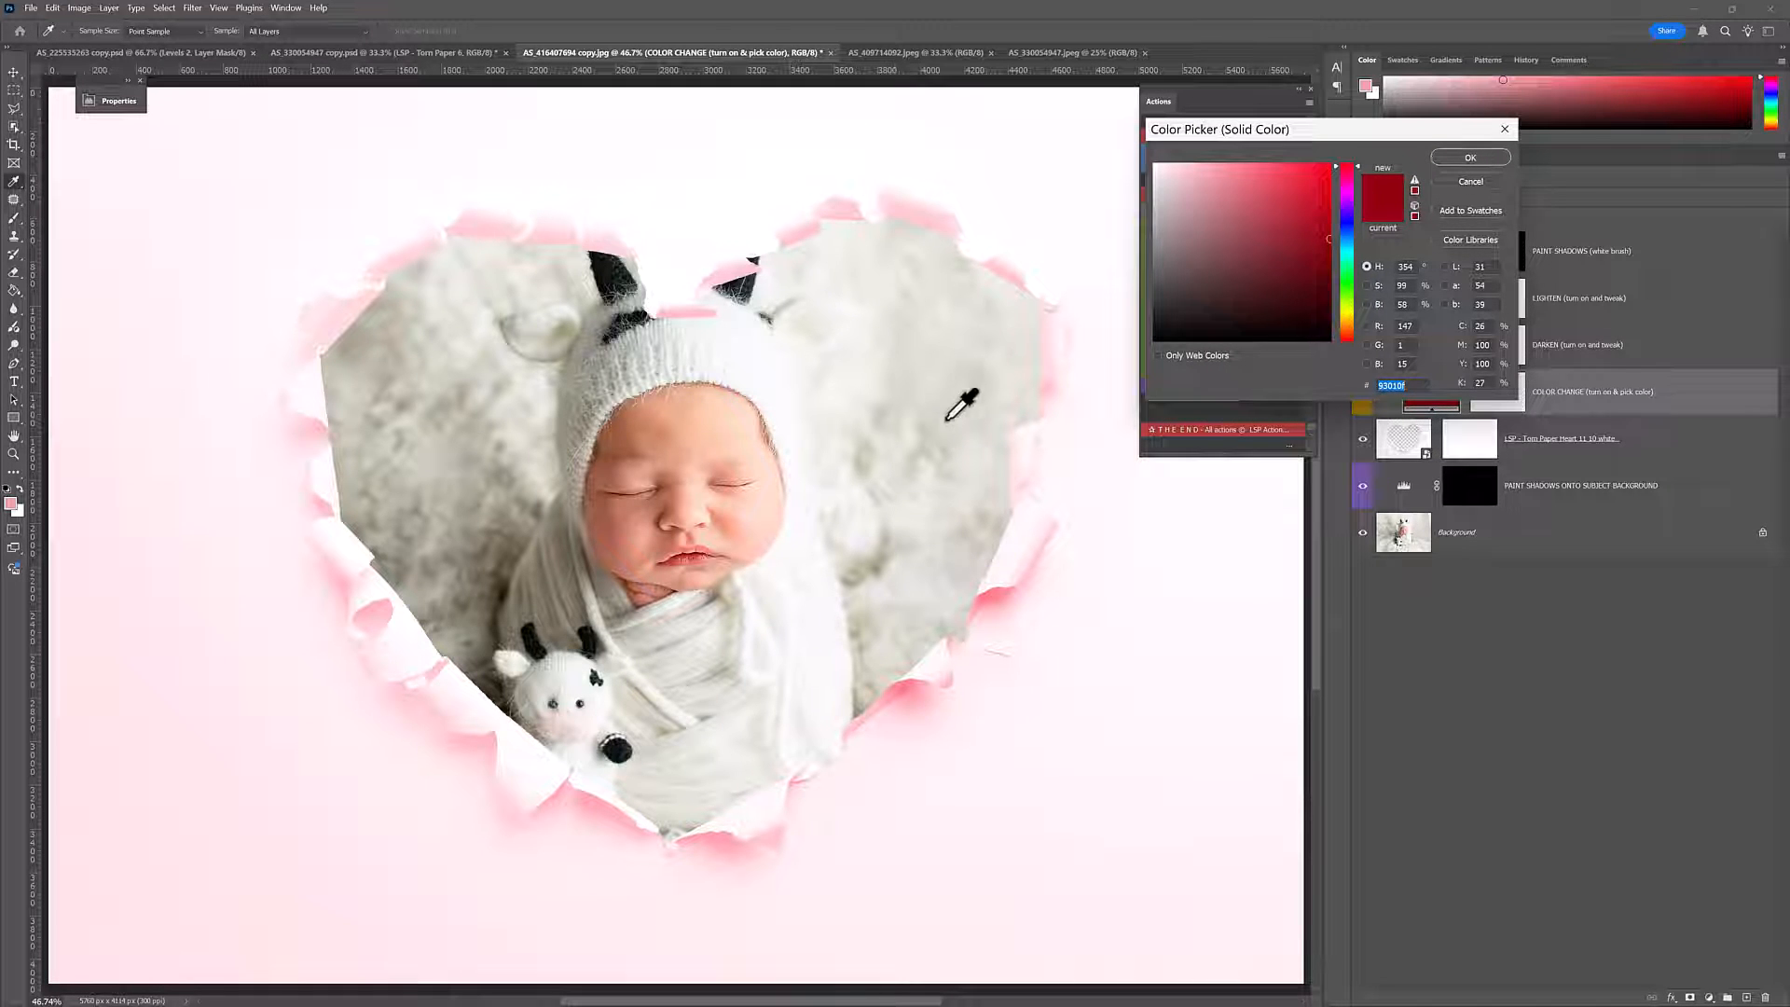
left_click(878, 459)
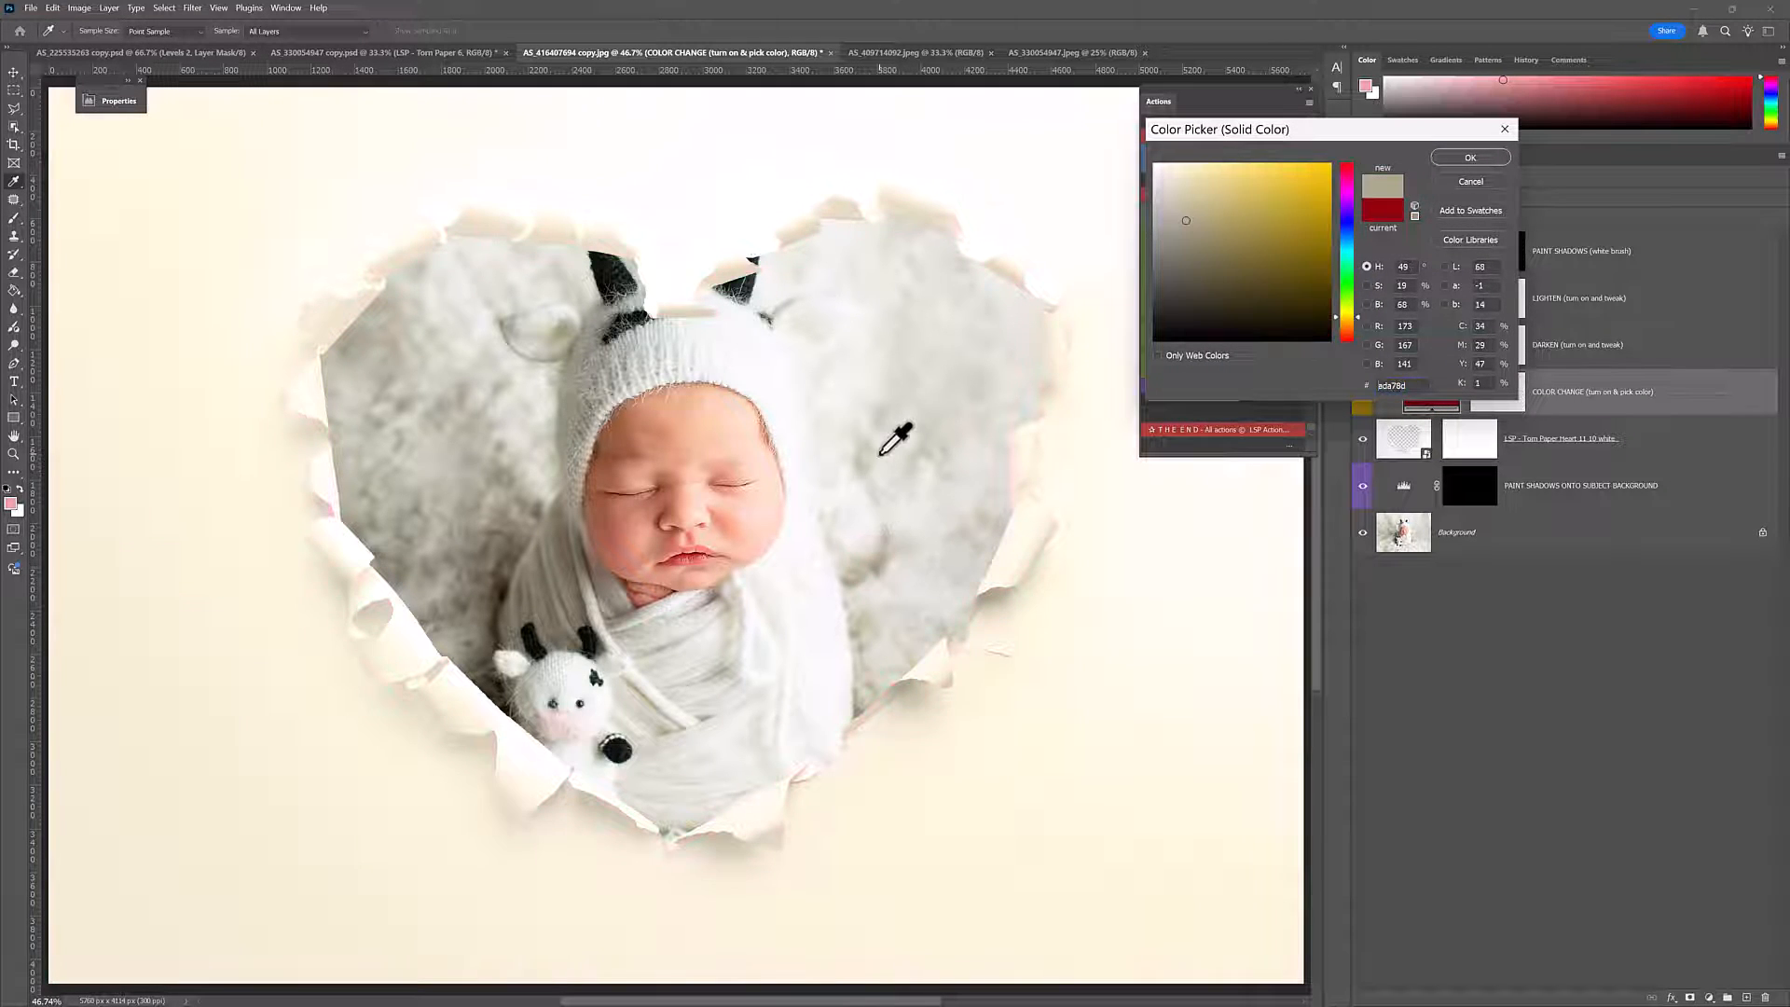
left_click(1463, 159)
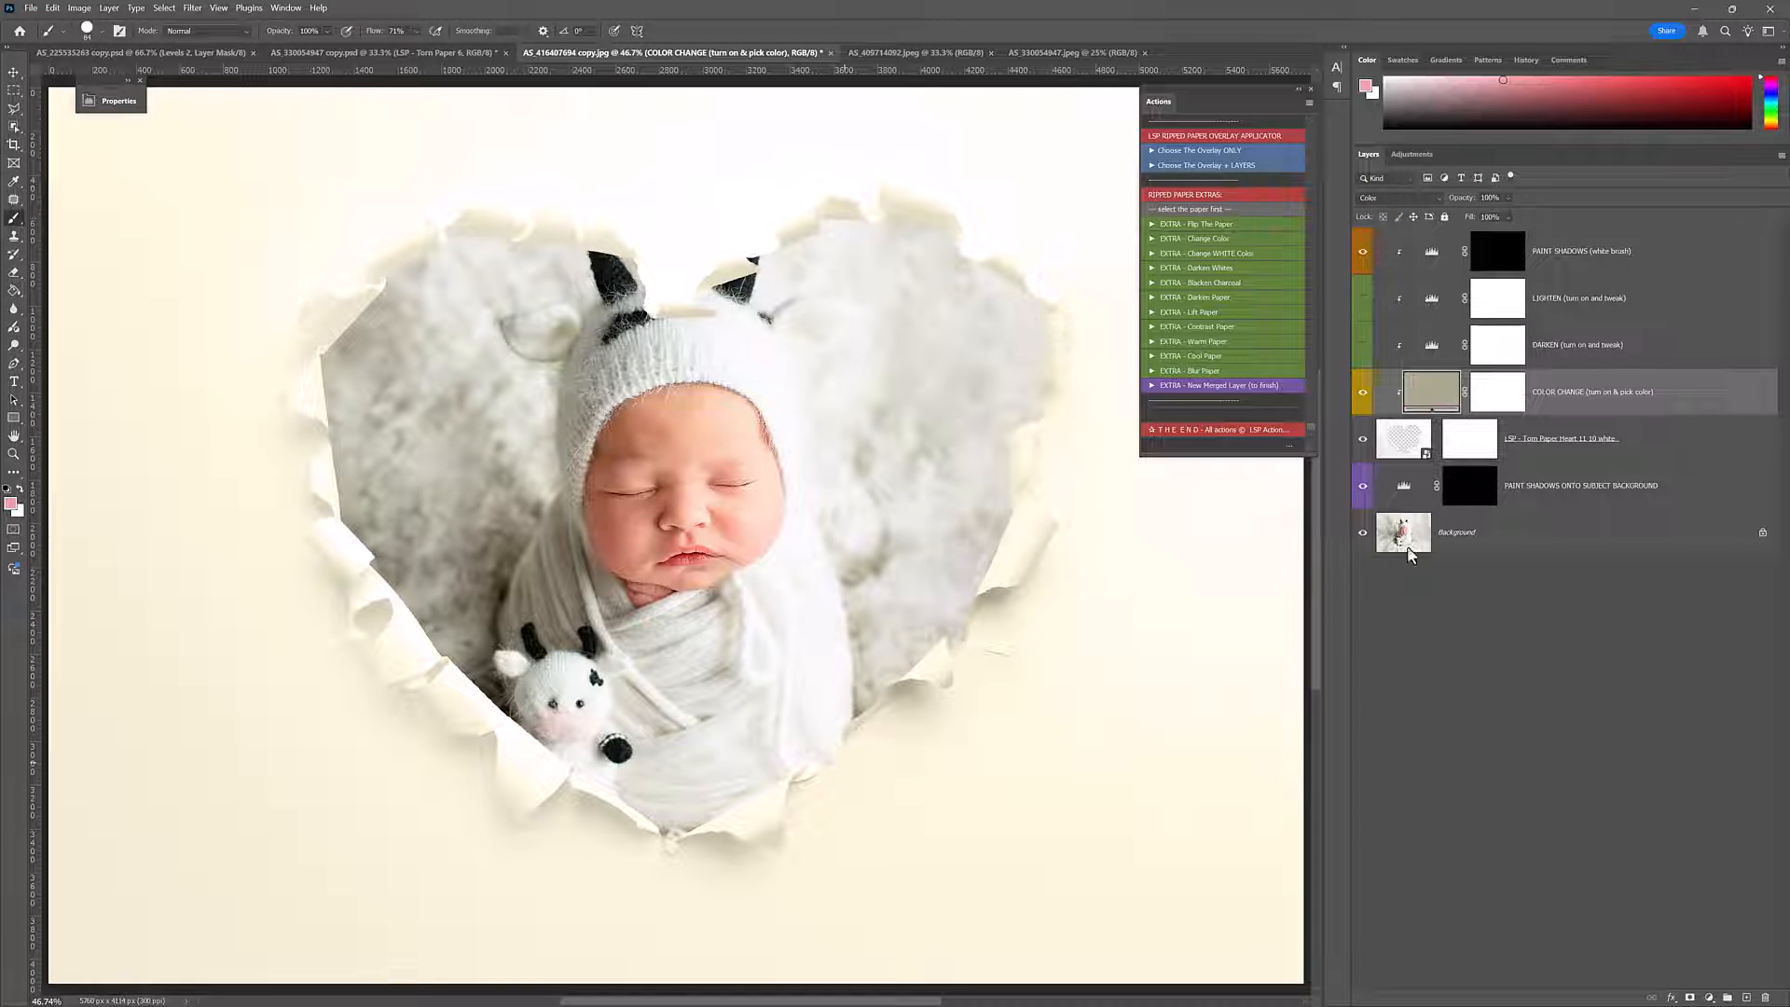
left_click(1363, 392)
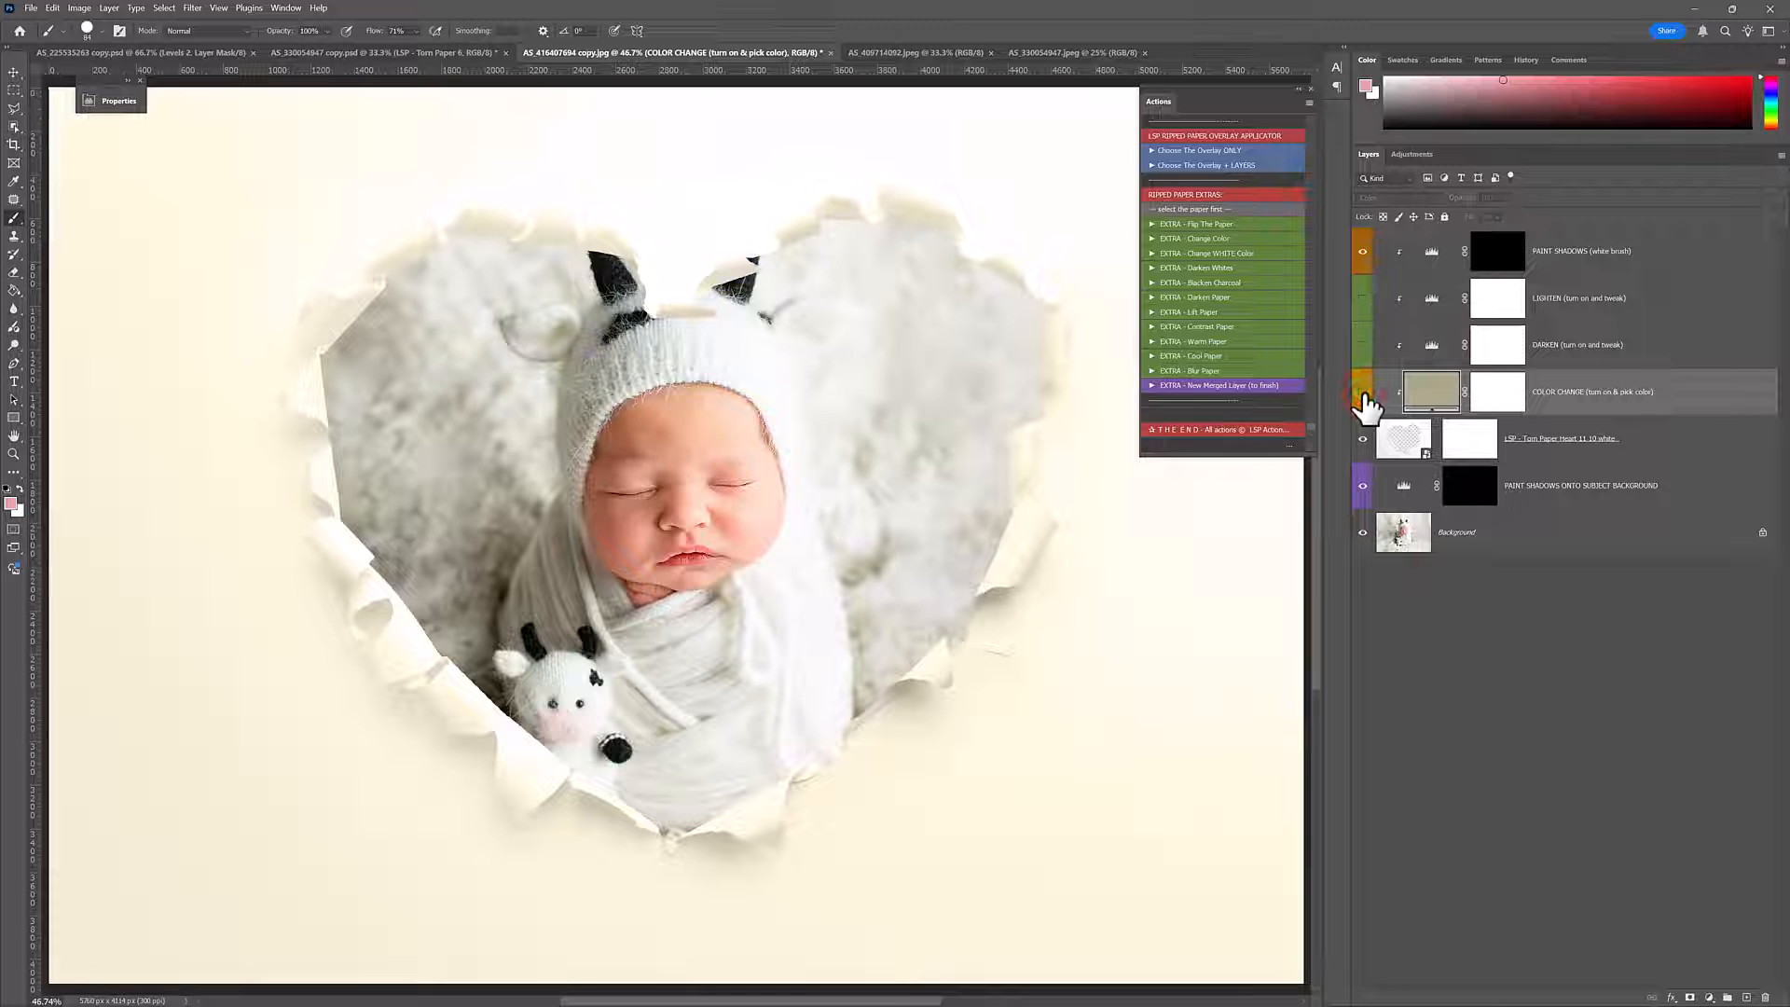
- Run the EXTRA - Change WHITE Color action on the torn paper heart layer
left_click(1389, 440)
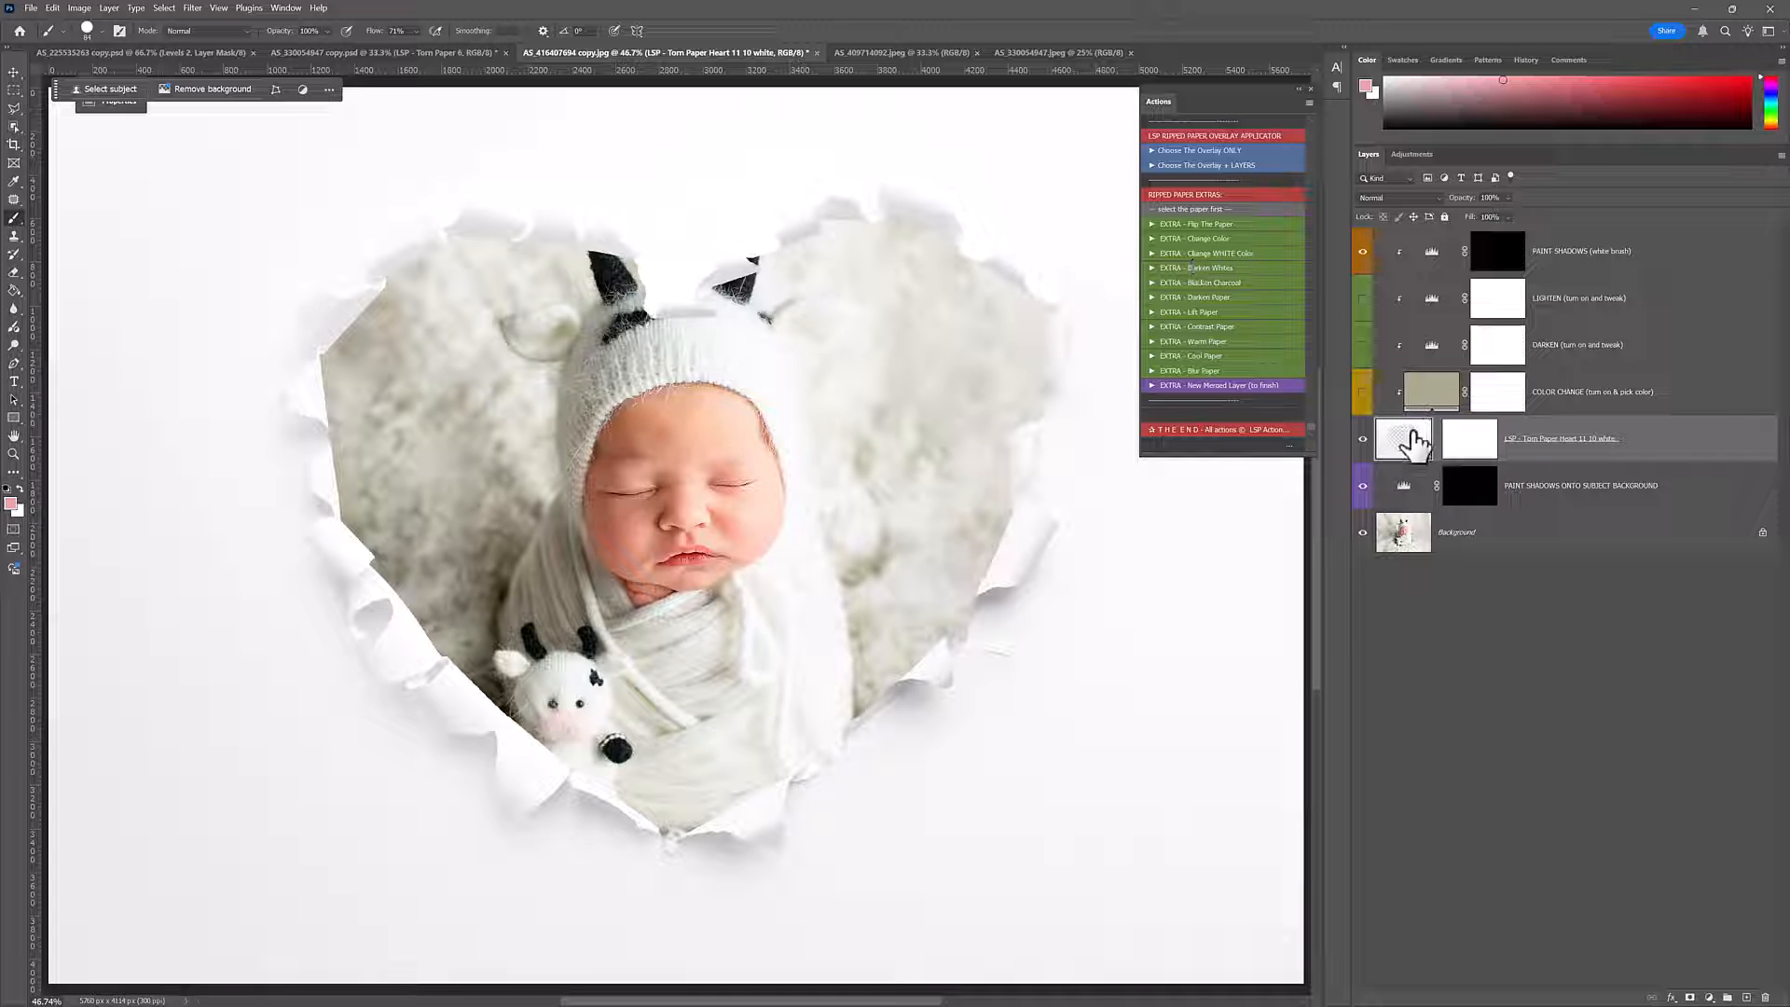
left_click(1229, 255)
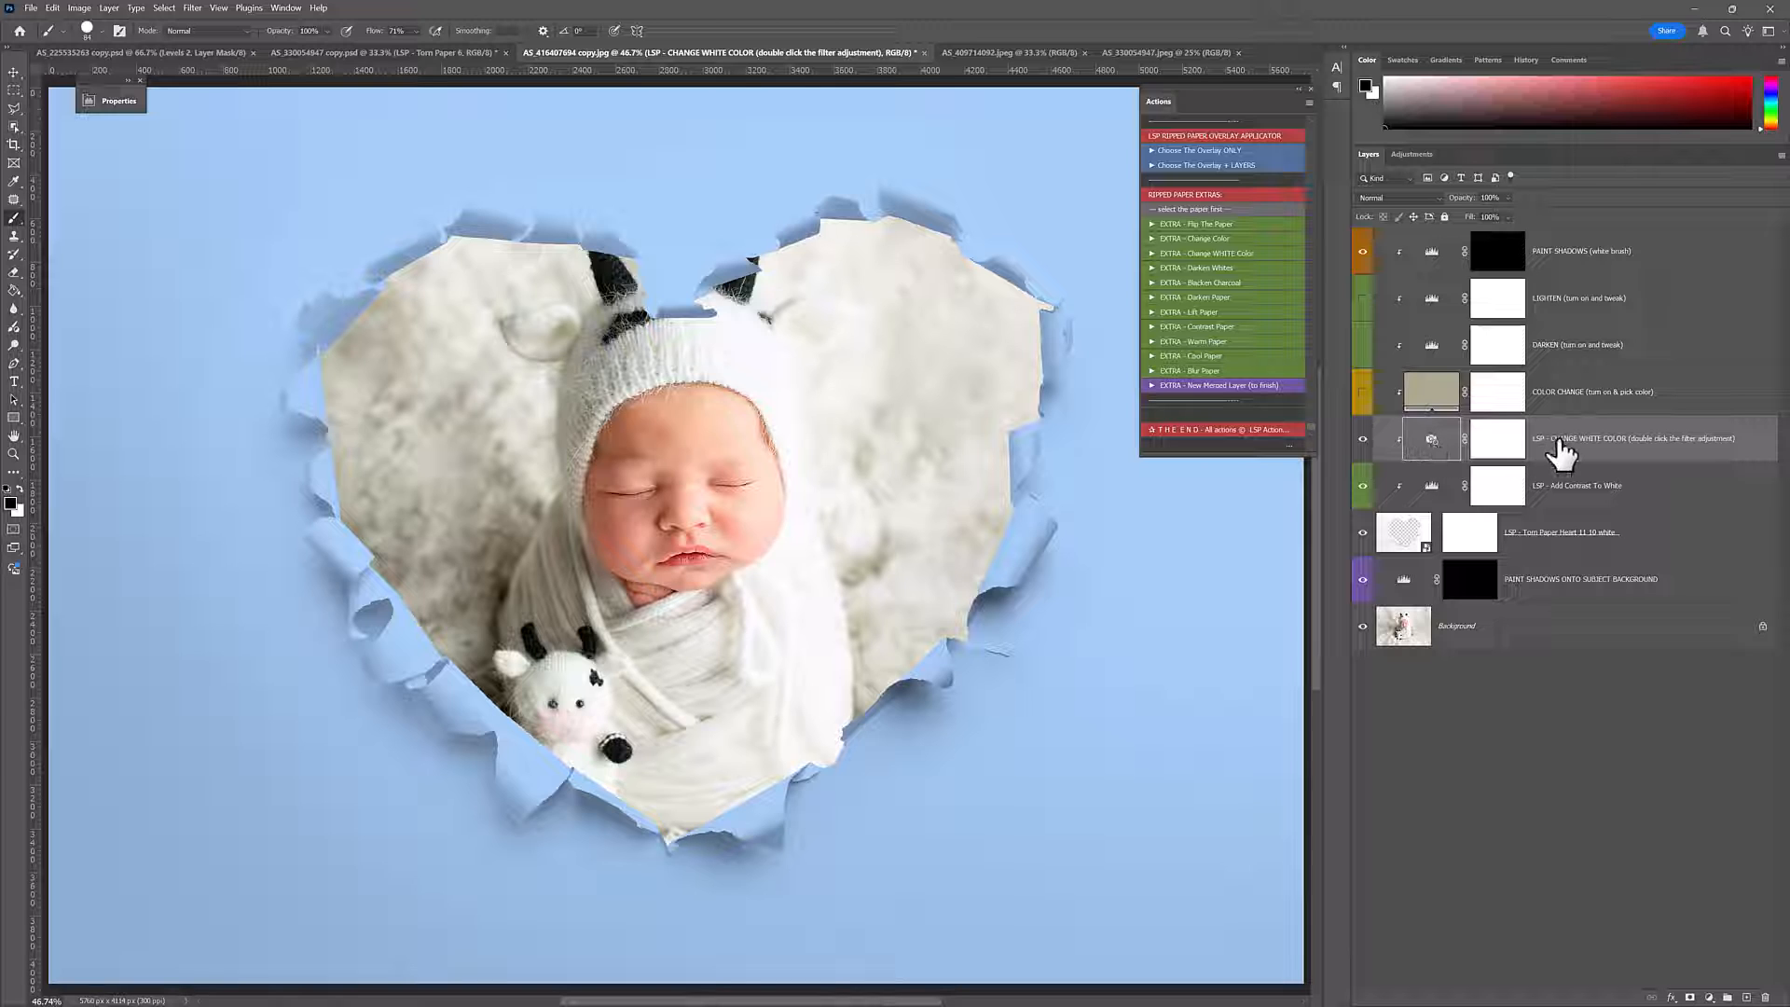
- Set the CHANGE WHITE COLOR photo filter to the pale off-white #dfe1d4 sampled from the blanket beside the baby
double_click(1431, 439)
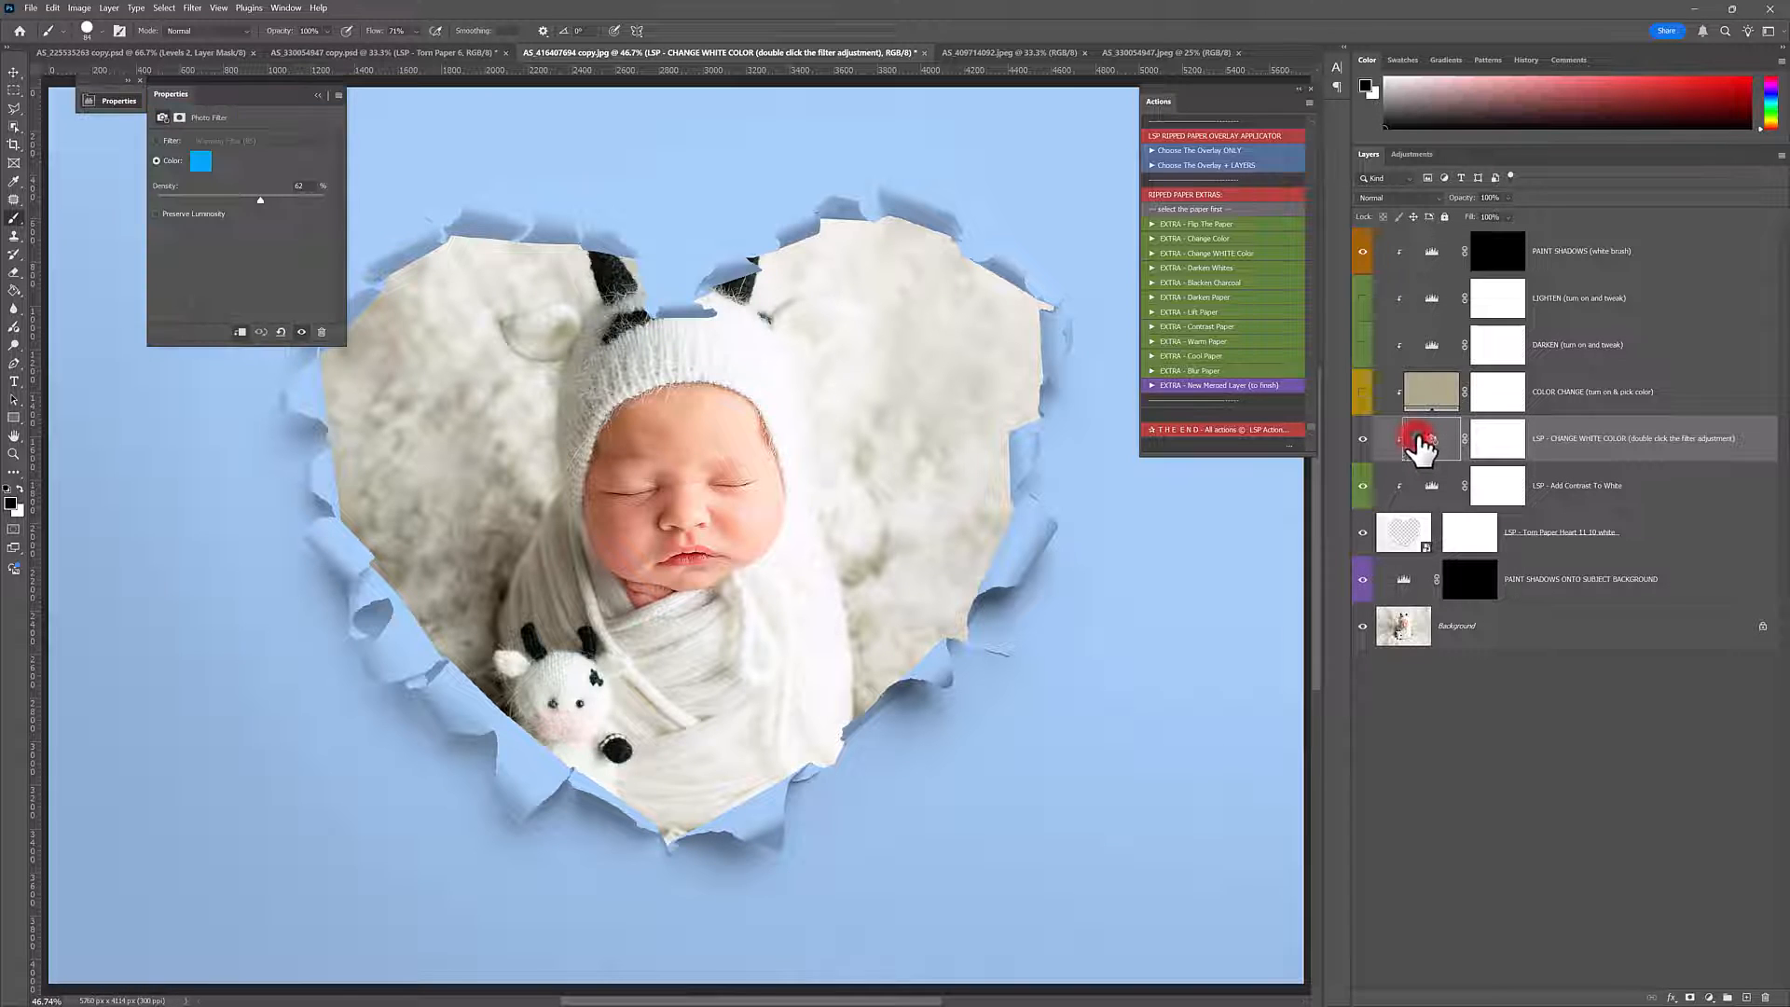
left_click(201, 162)
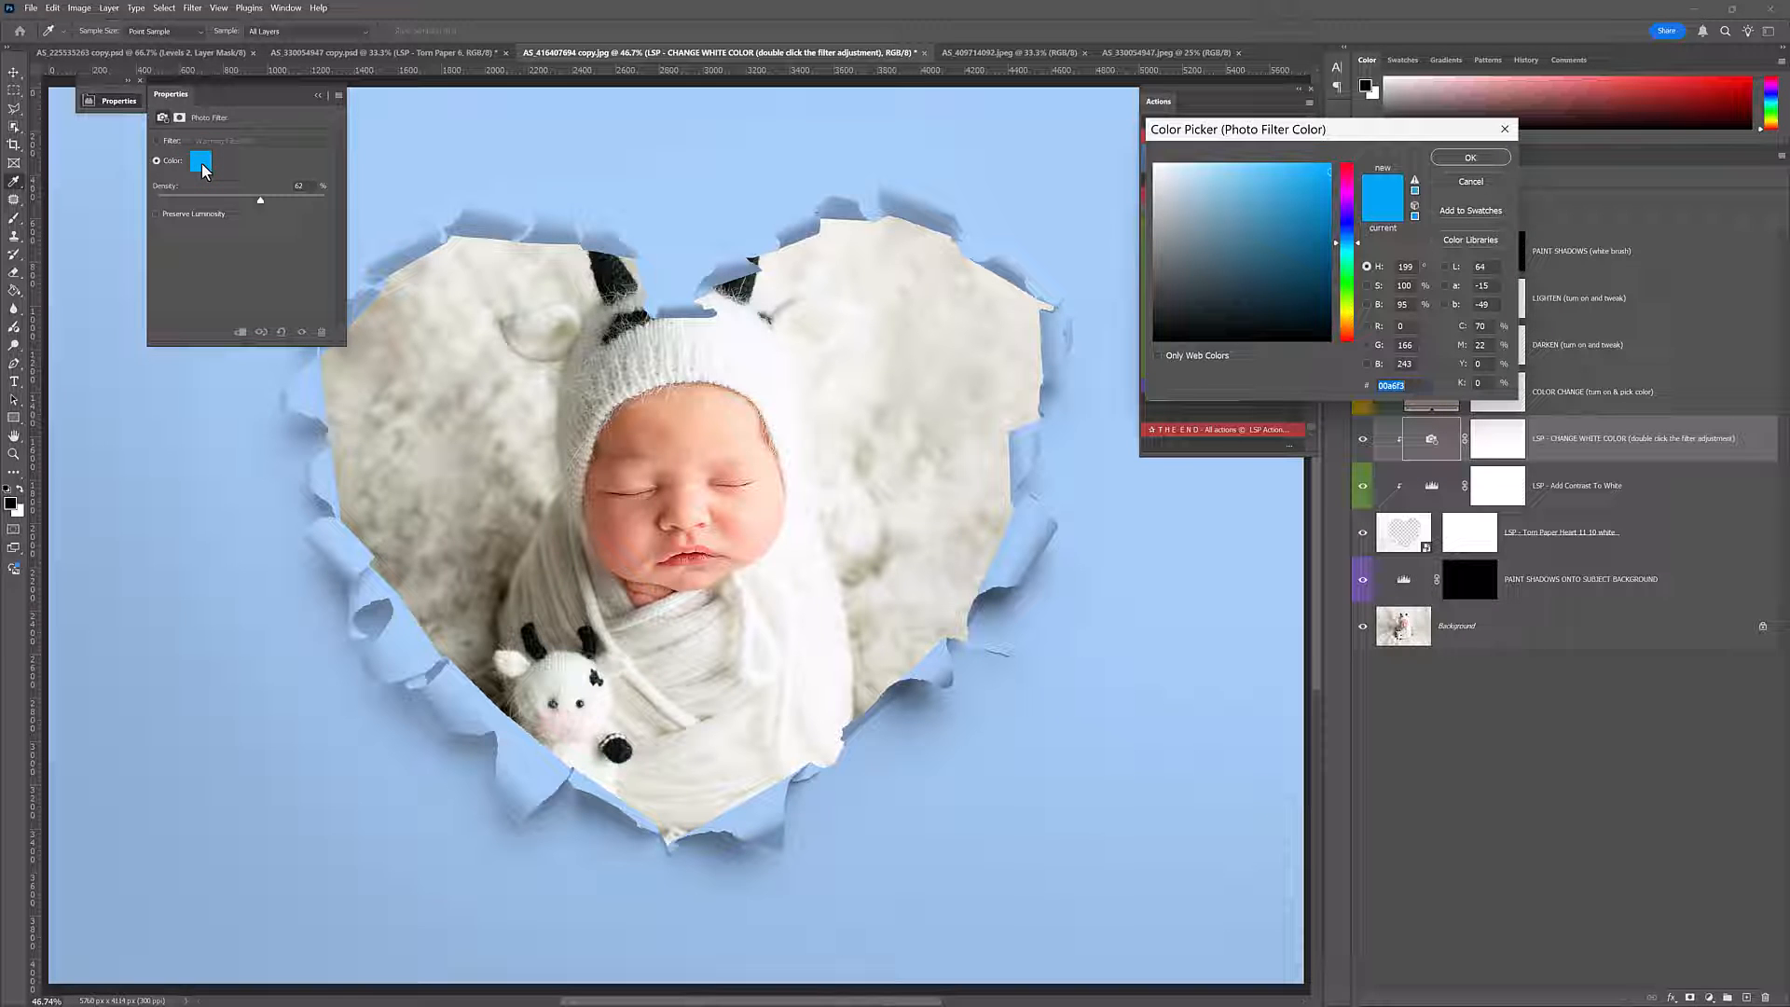
left_click_drag(180, 101, 930, 121)
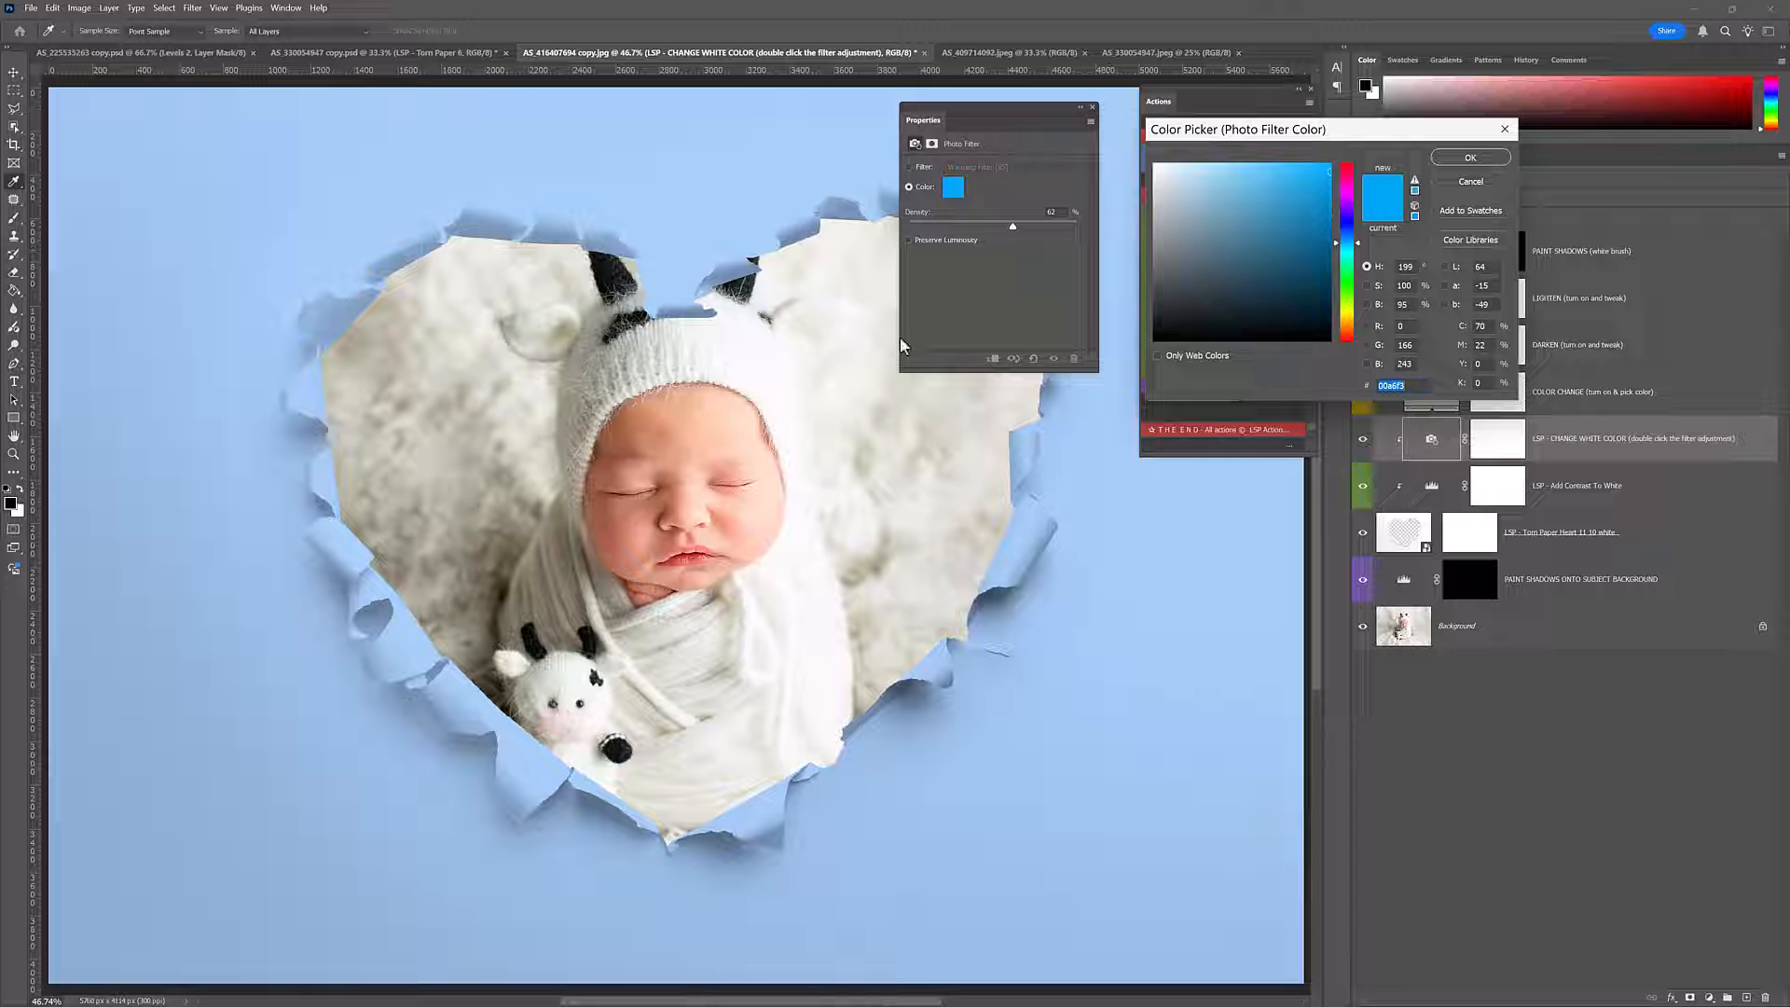
left_click(862, 450)
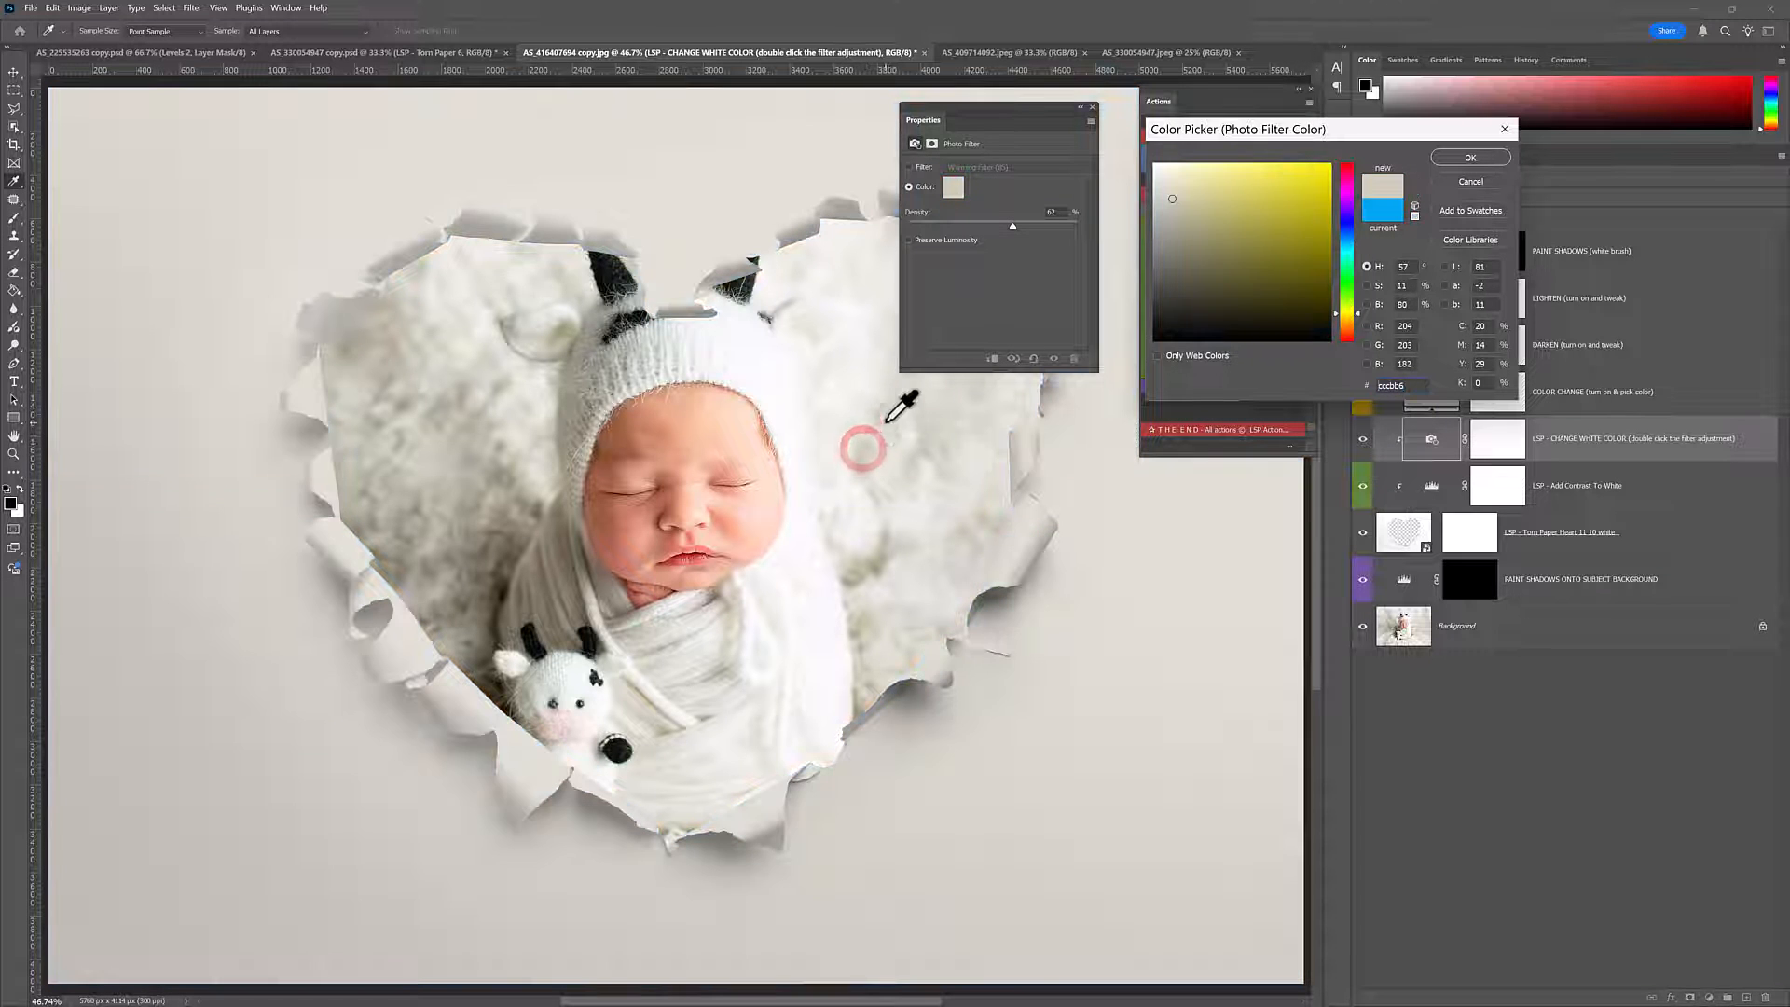
left_click(852, 468)
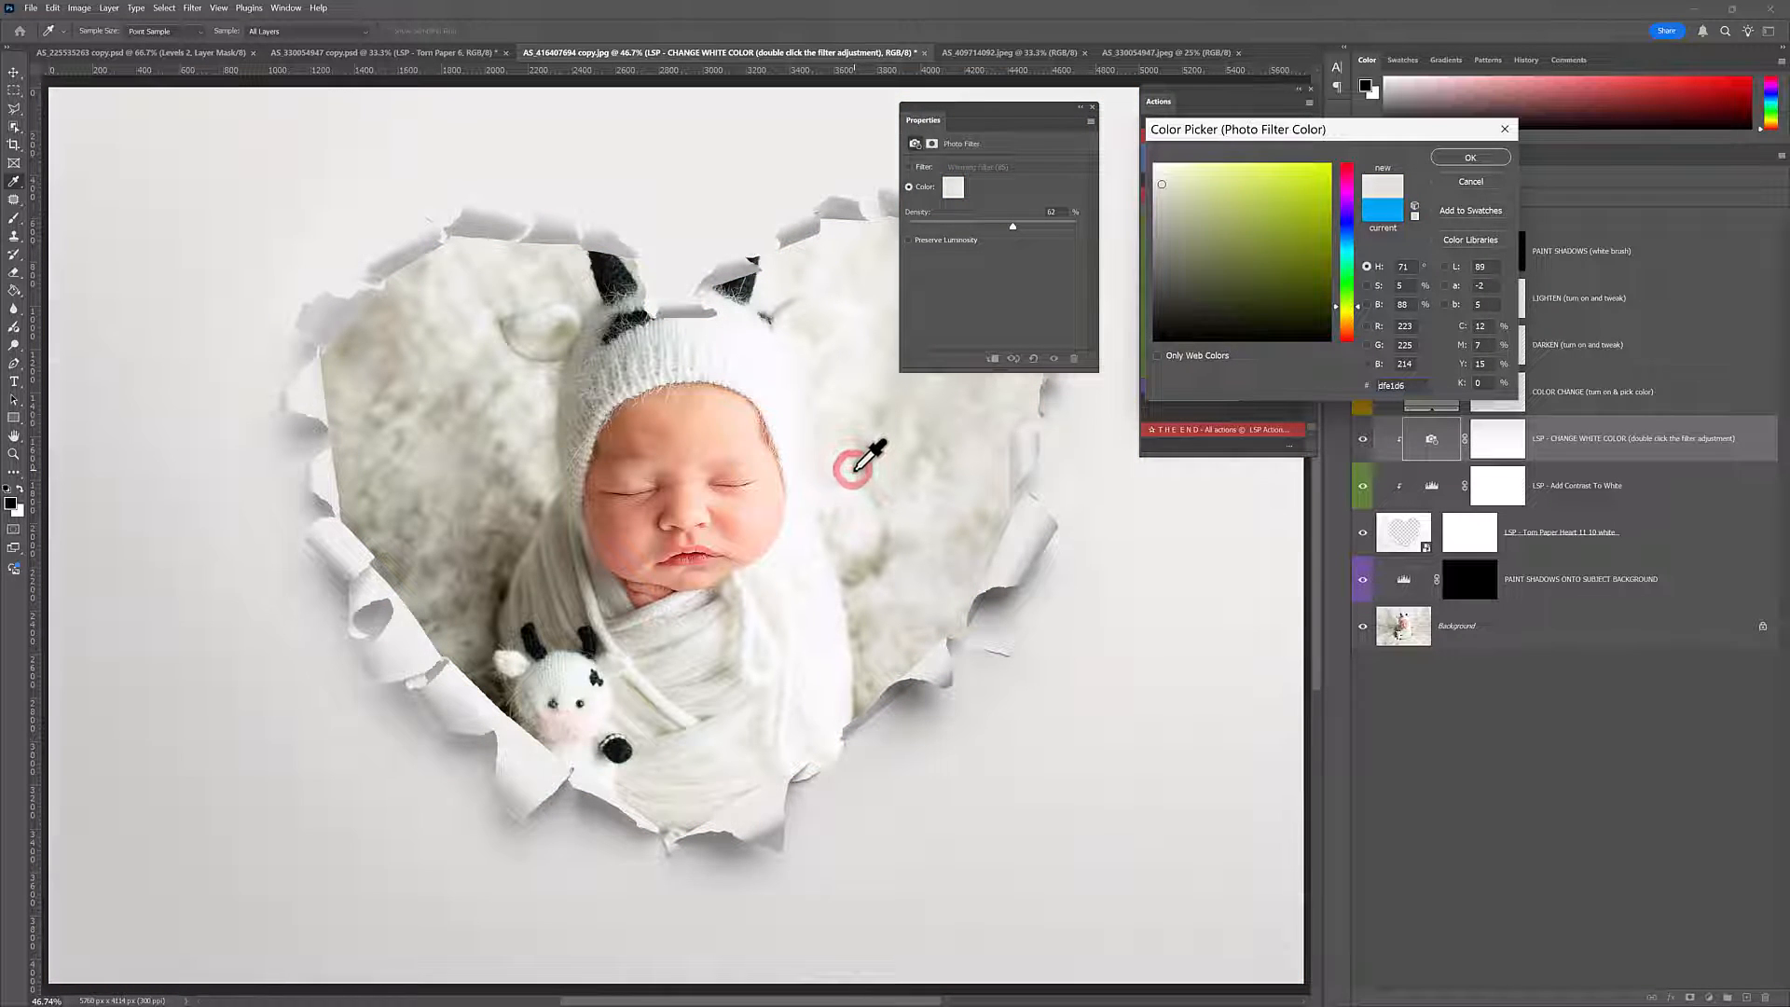
left_click(856, 465)
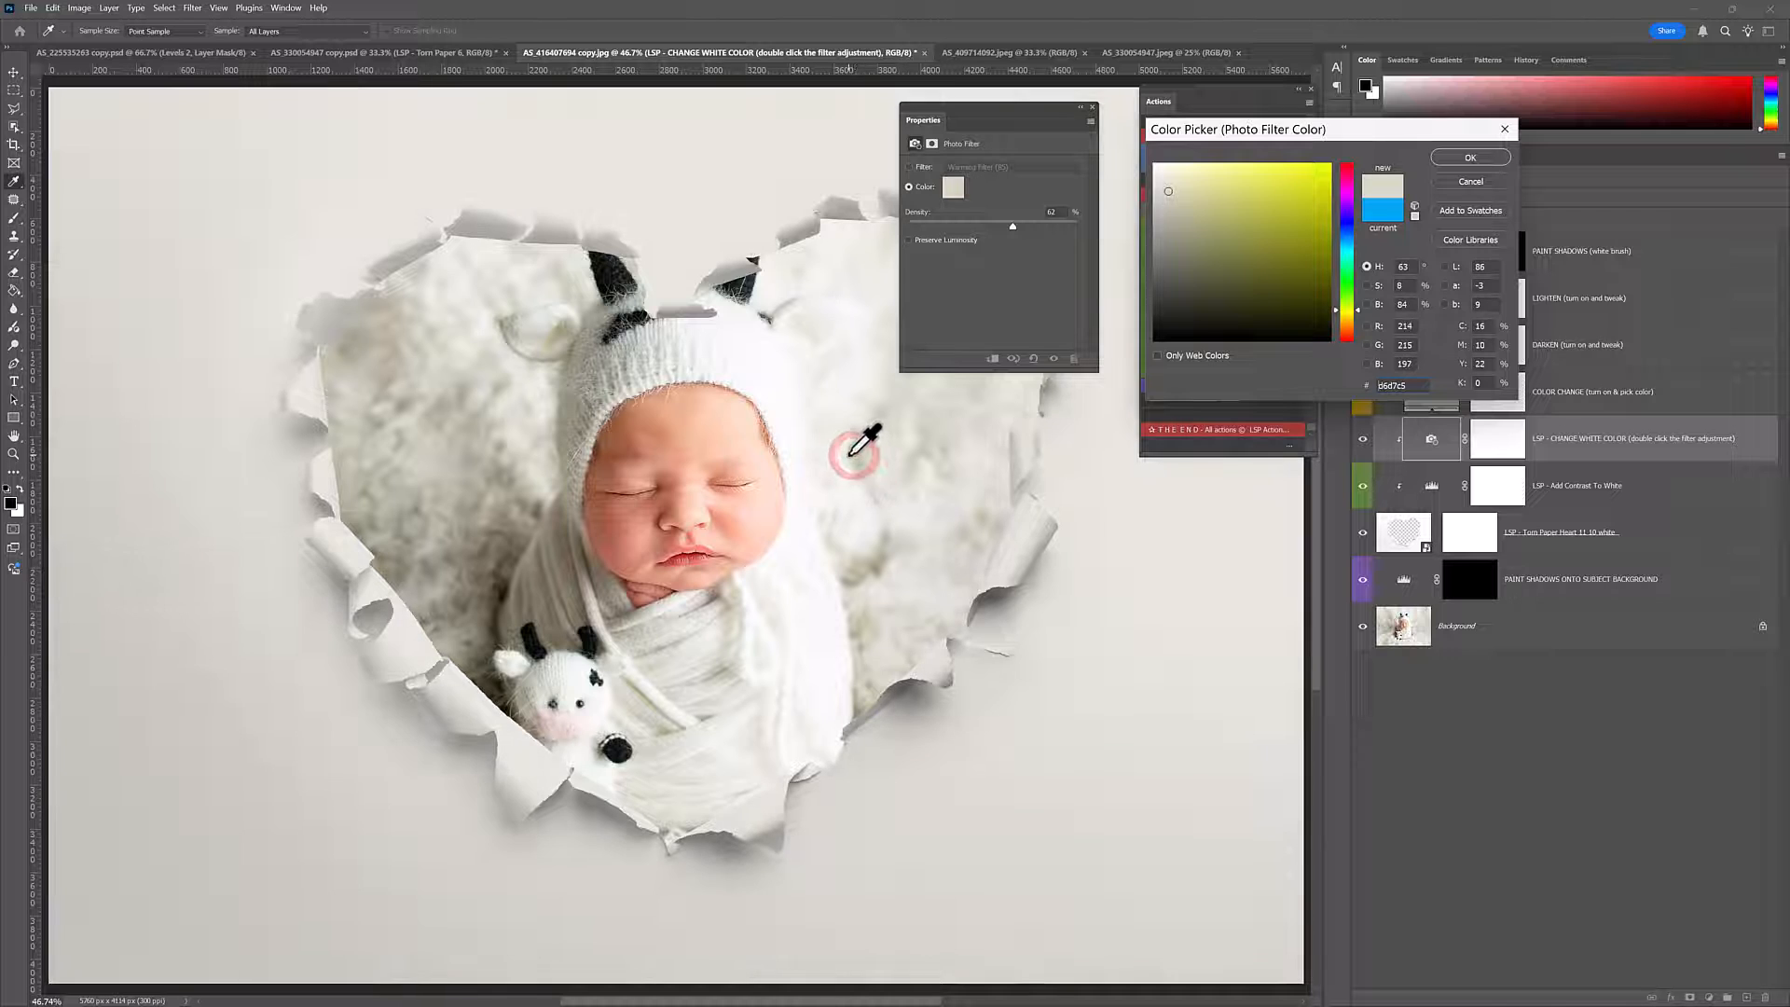
left_click(852, 452)
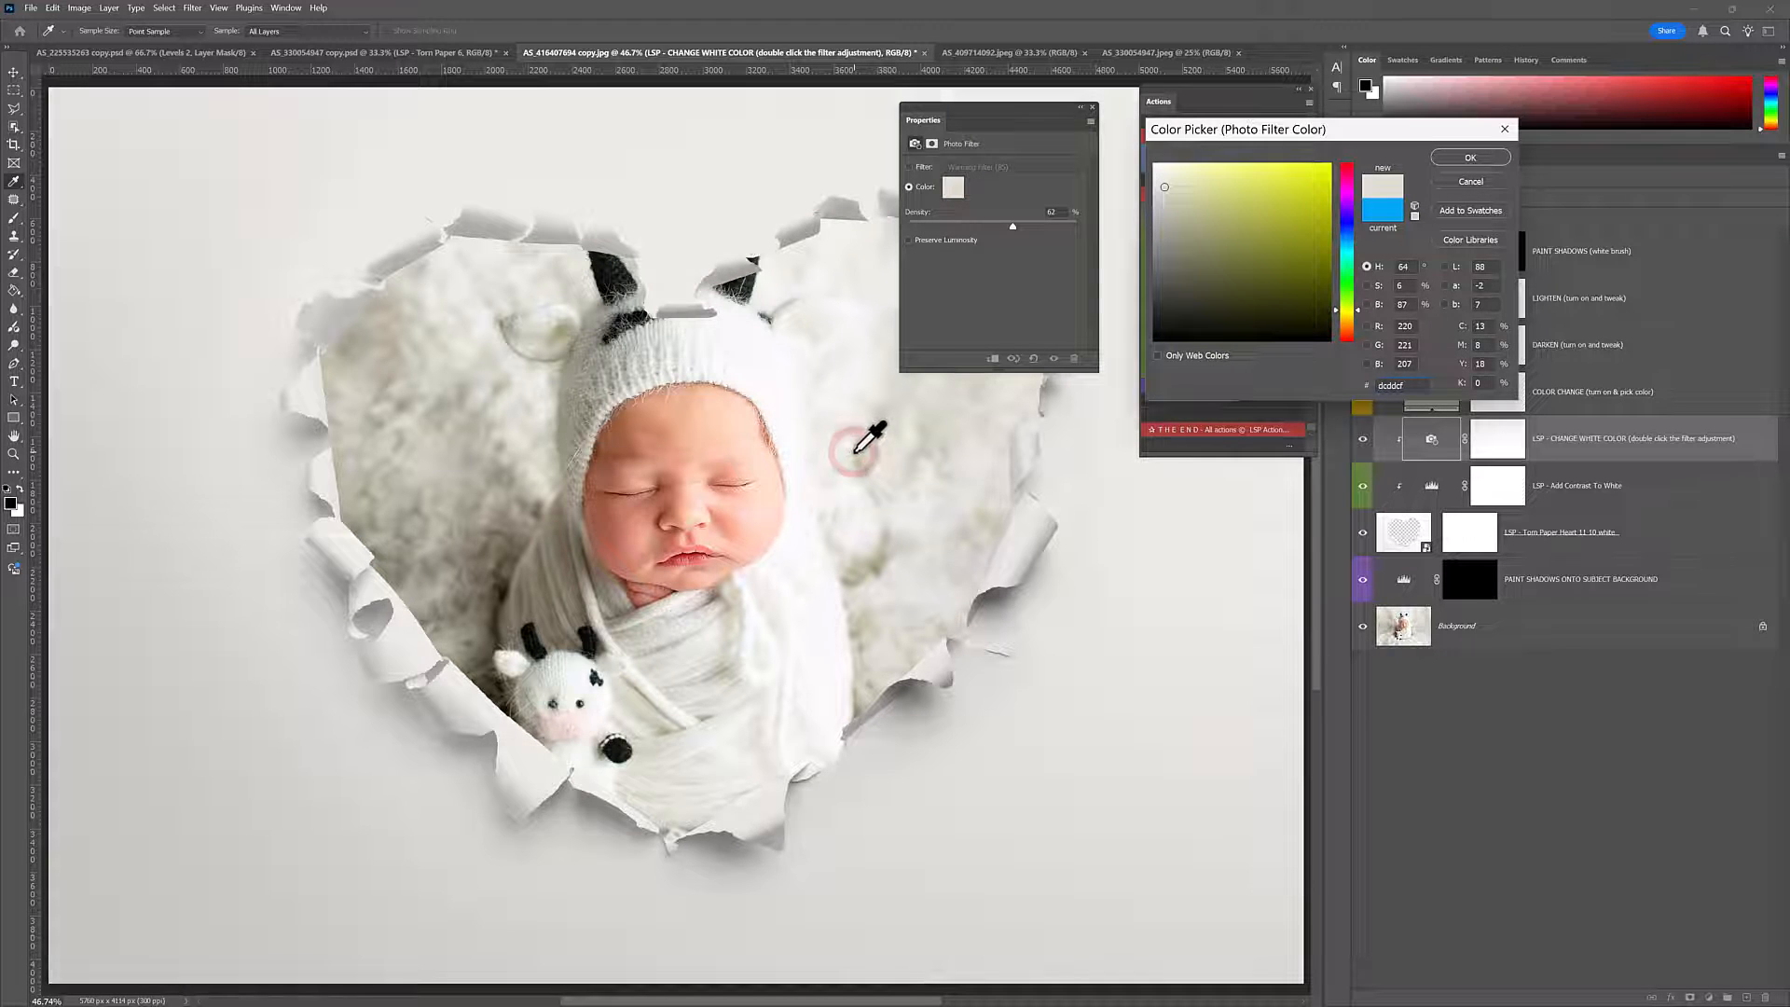
left_click(705, 682)
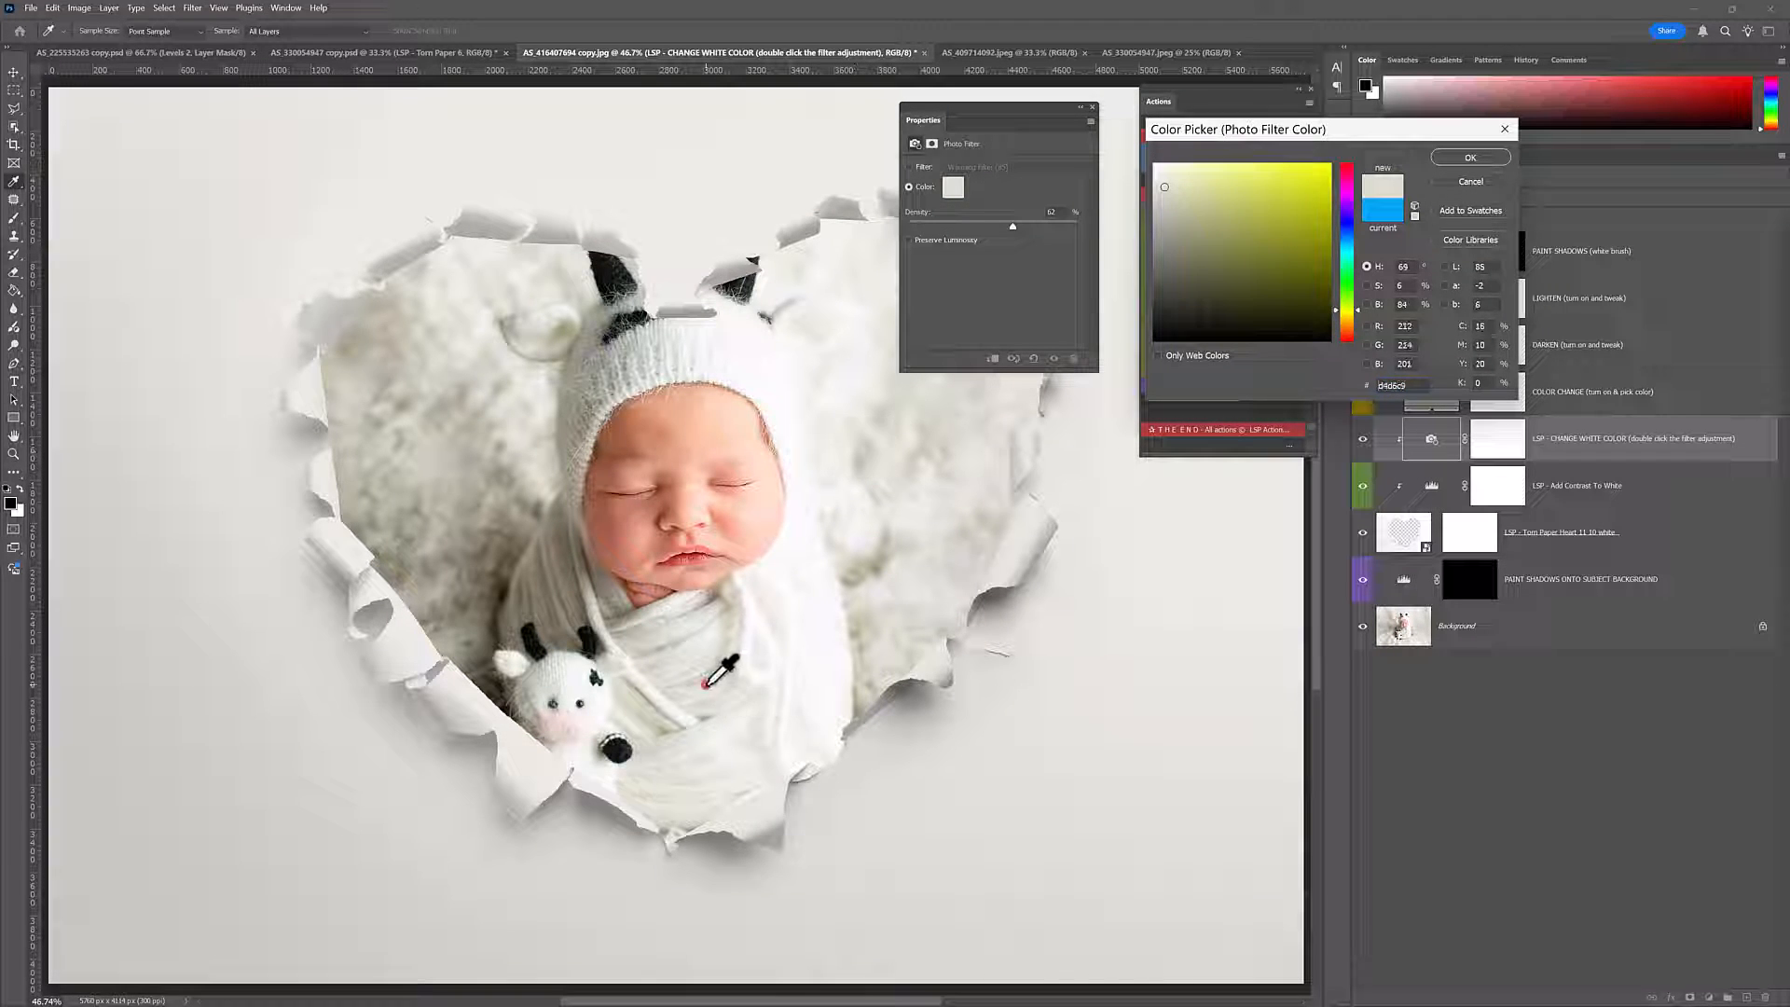
left_click(851, 459)
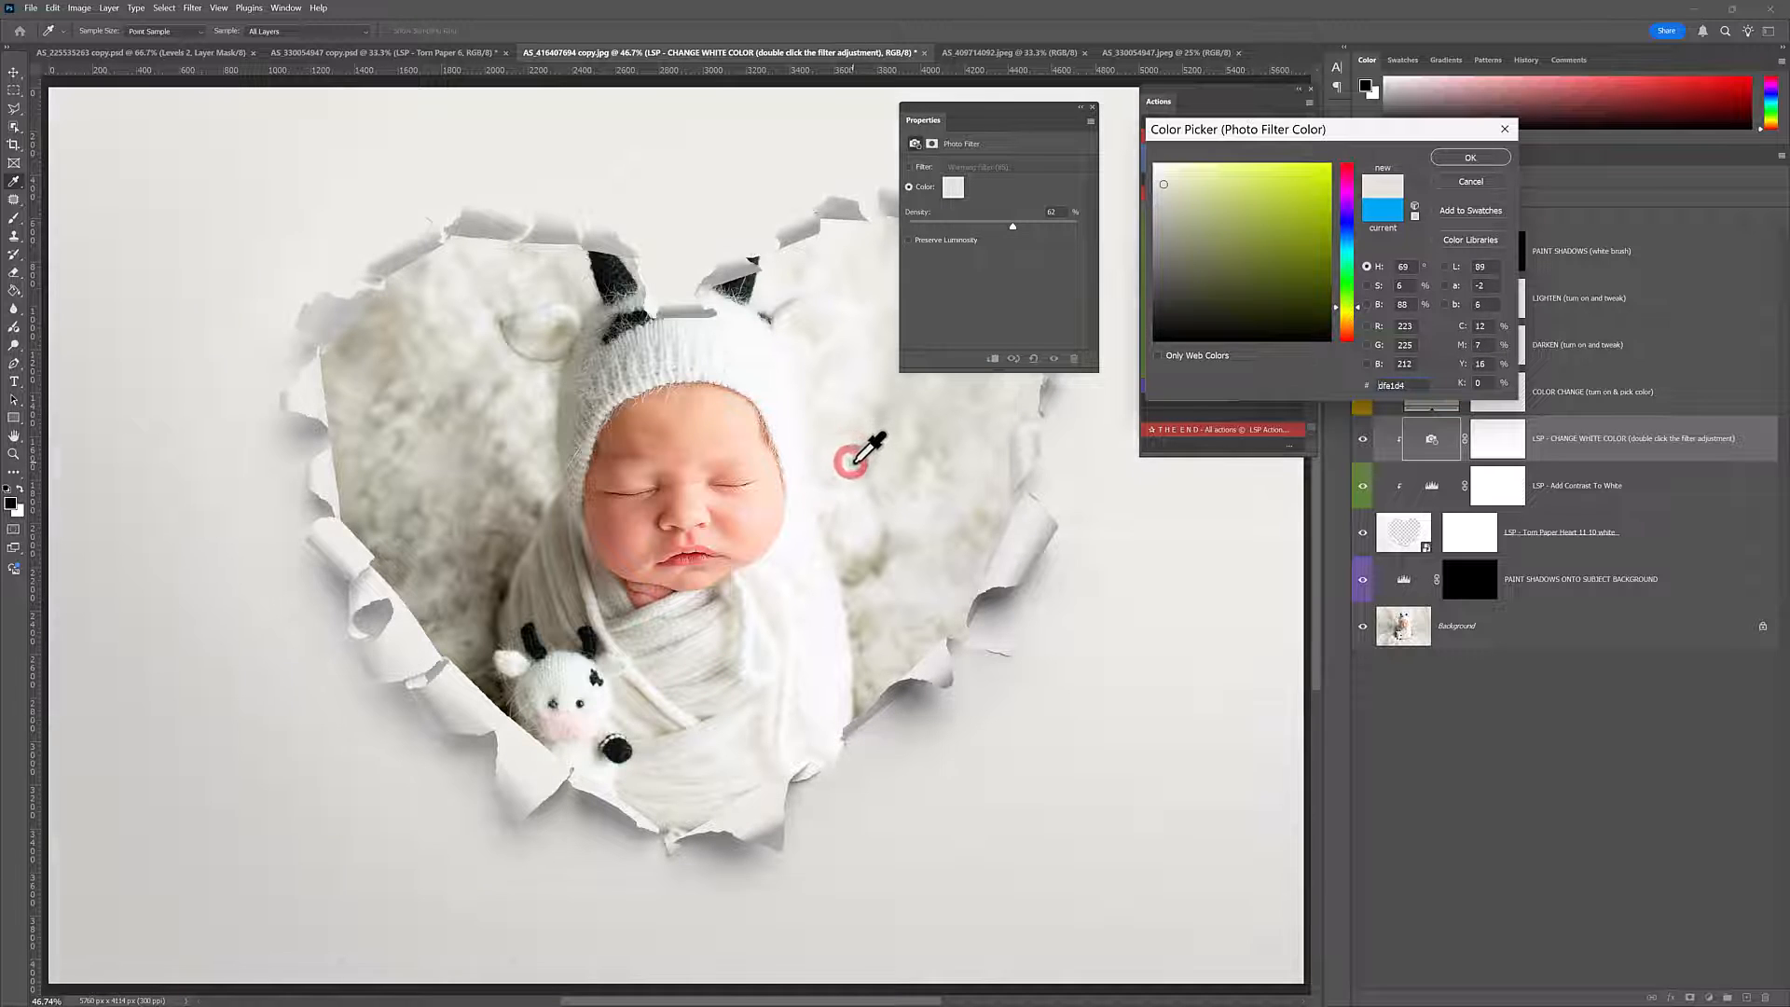
left_click(1458, 157)
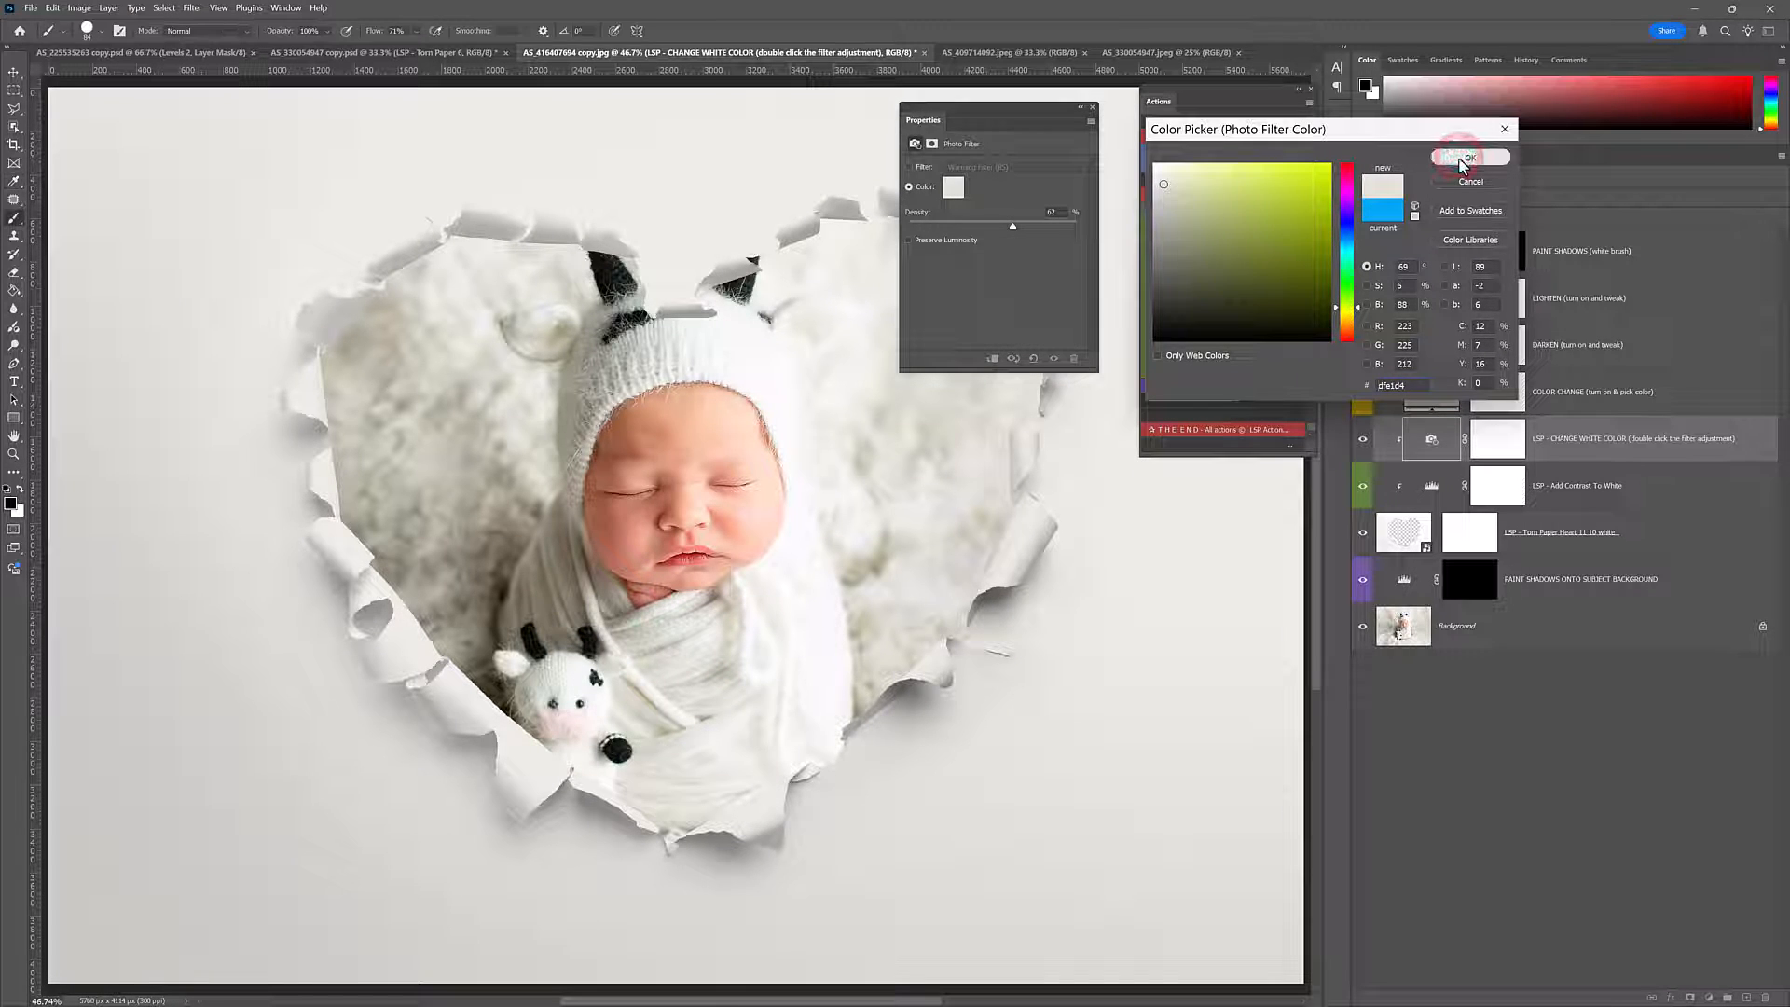
left_click(1093, 109)
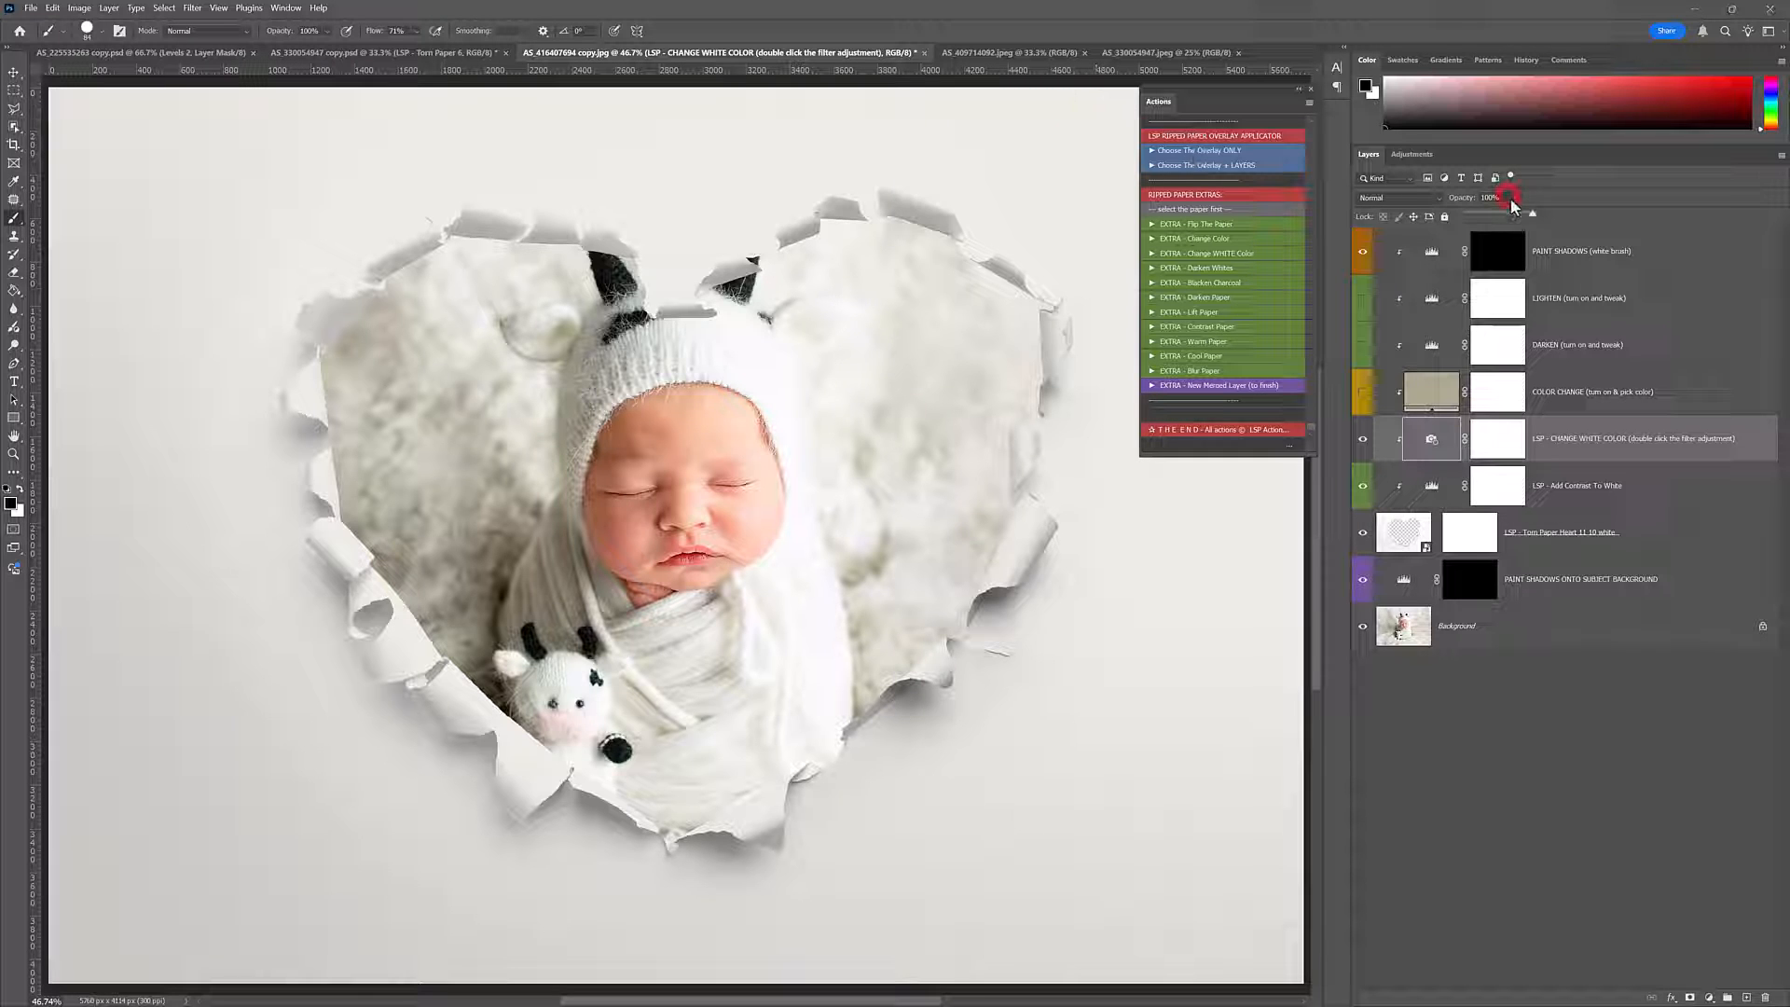
- Reduce the CHANGE WHITE COLOR layer to 89% opacity, and apply EXTRA - Lift Paper above it at 22% opacity
left_click_drag(1522, 220, 1498, 218)
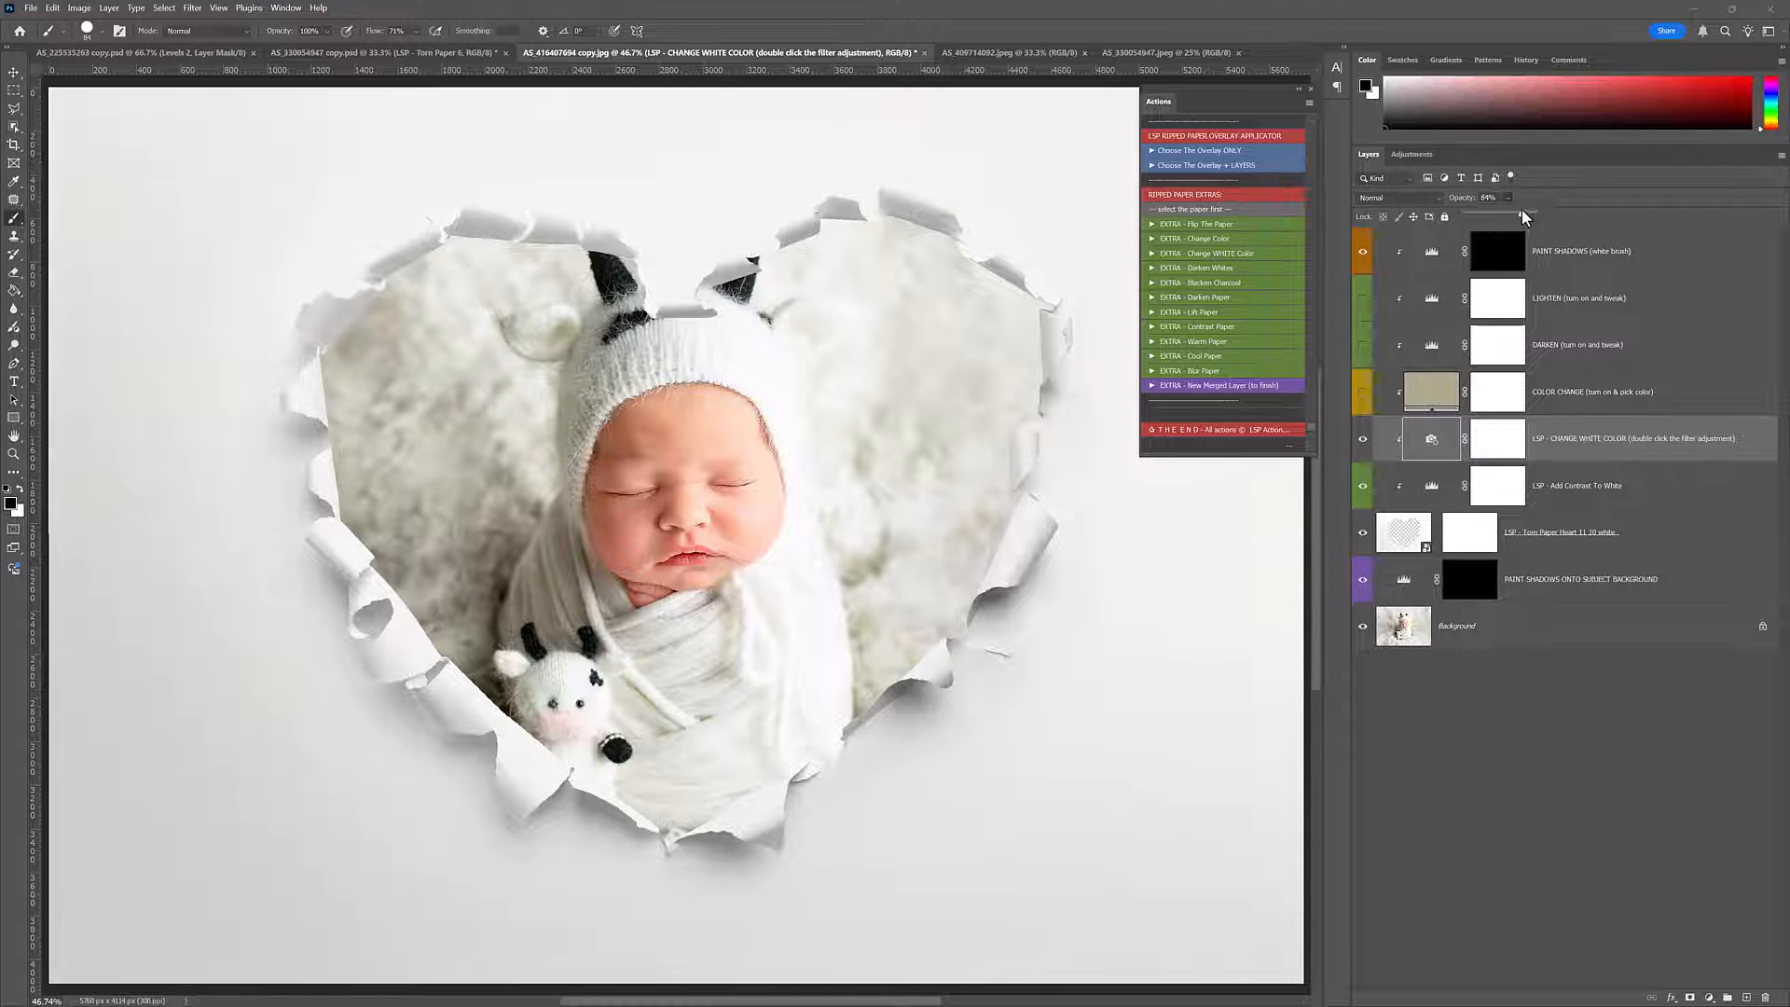
left_click(1503, 442)
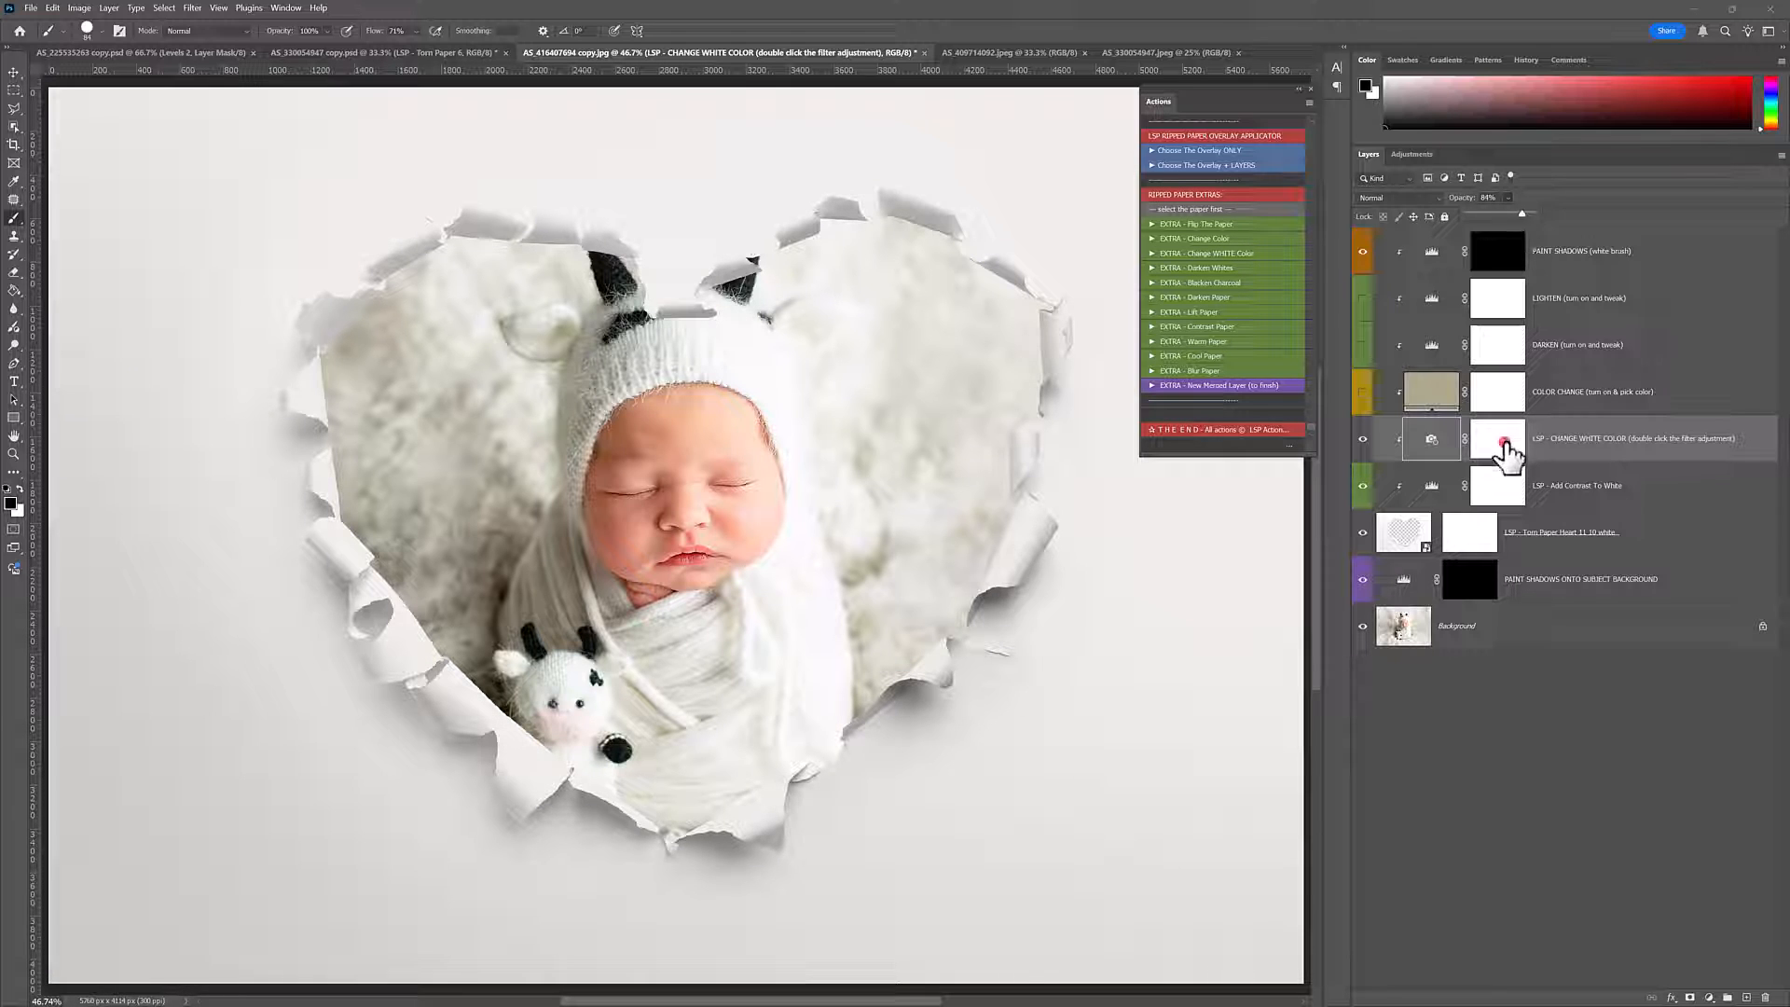
left_click(1208, 313)
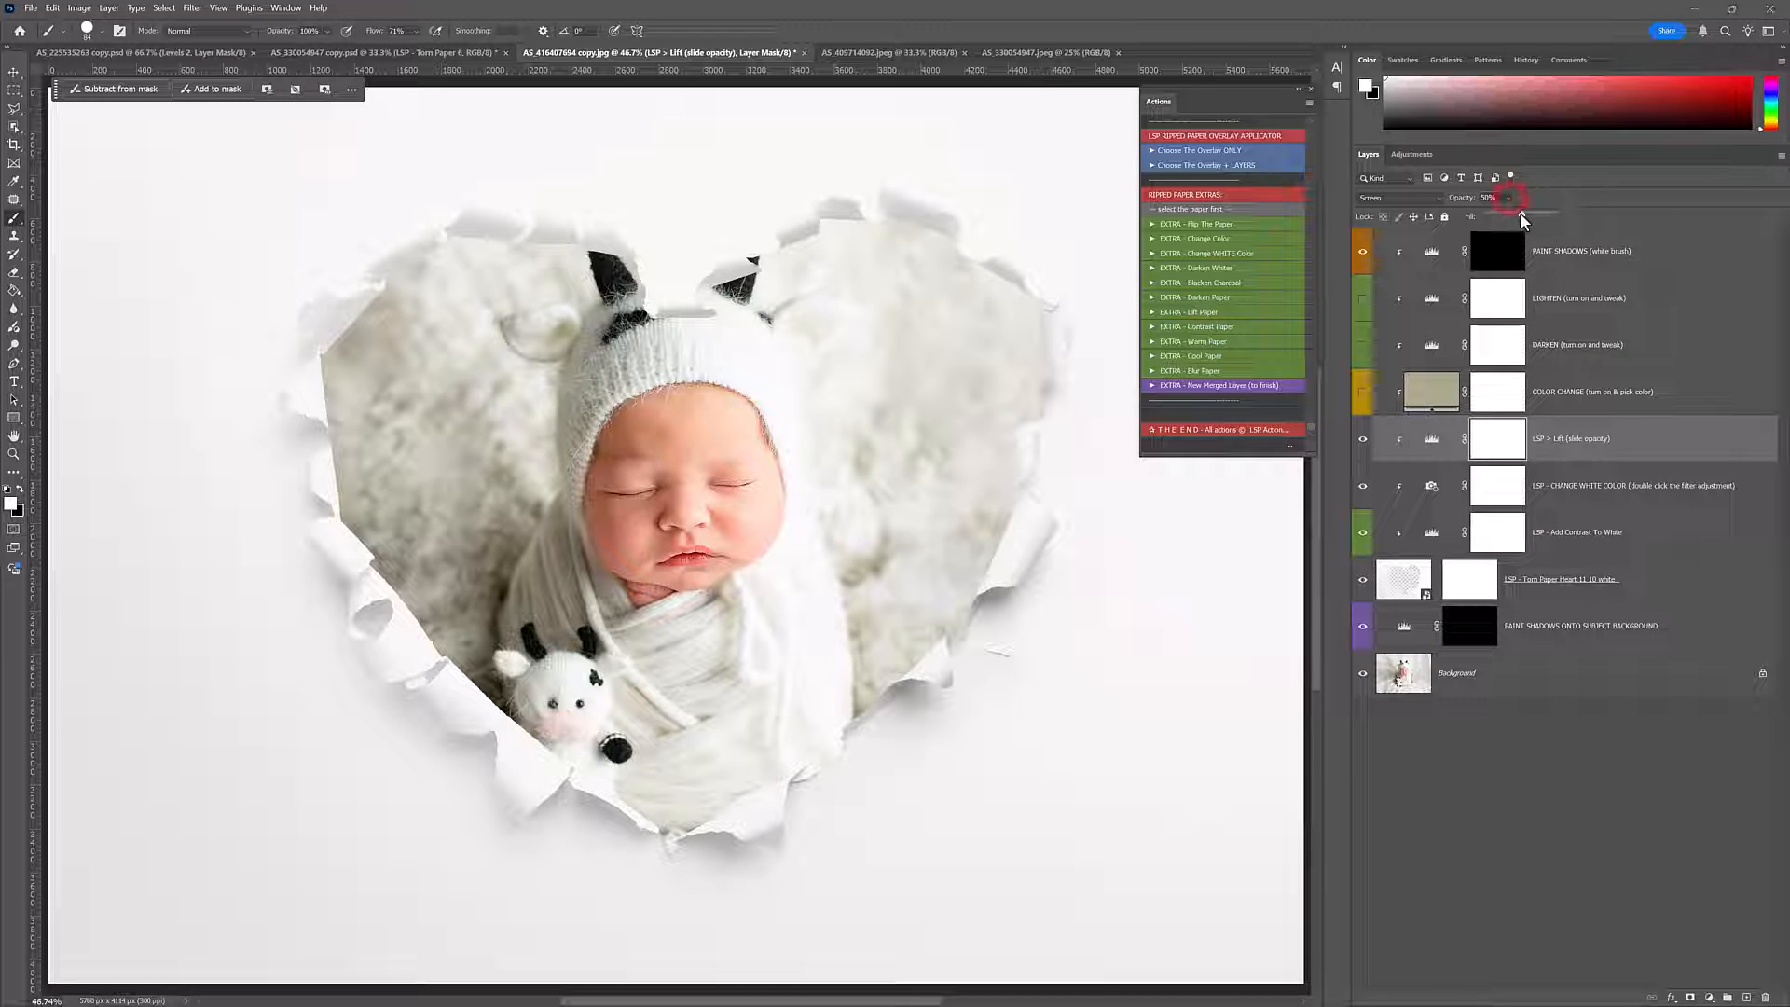
left_click_drag(1522, 218, 1503, 213)
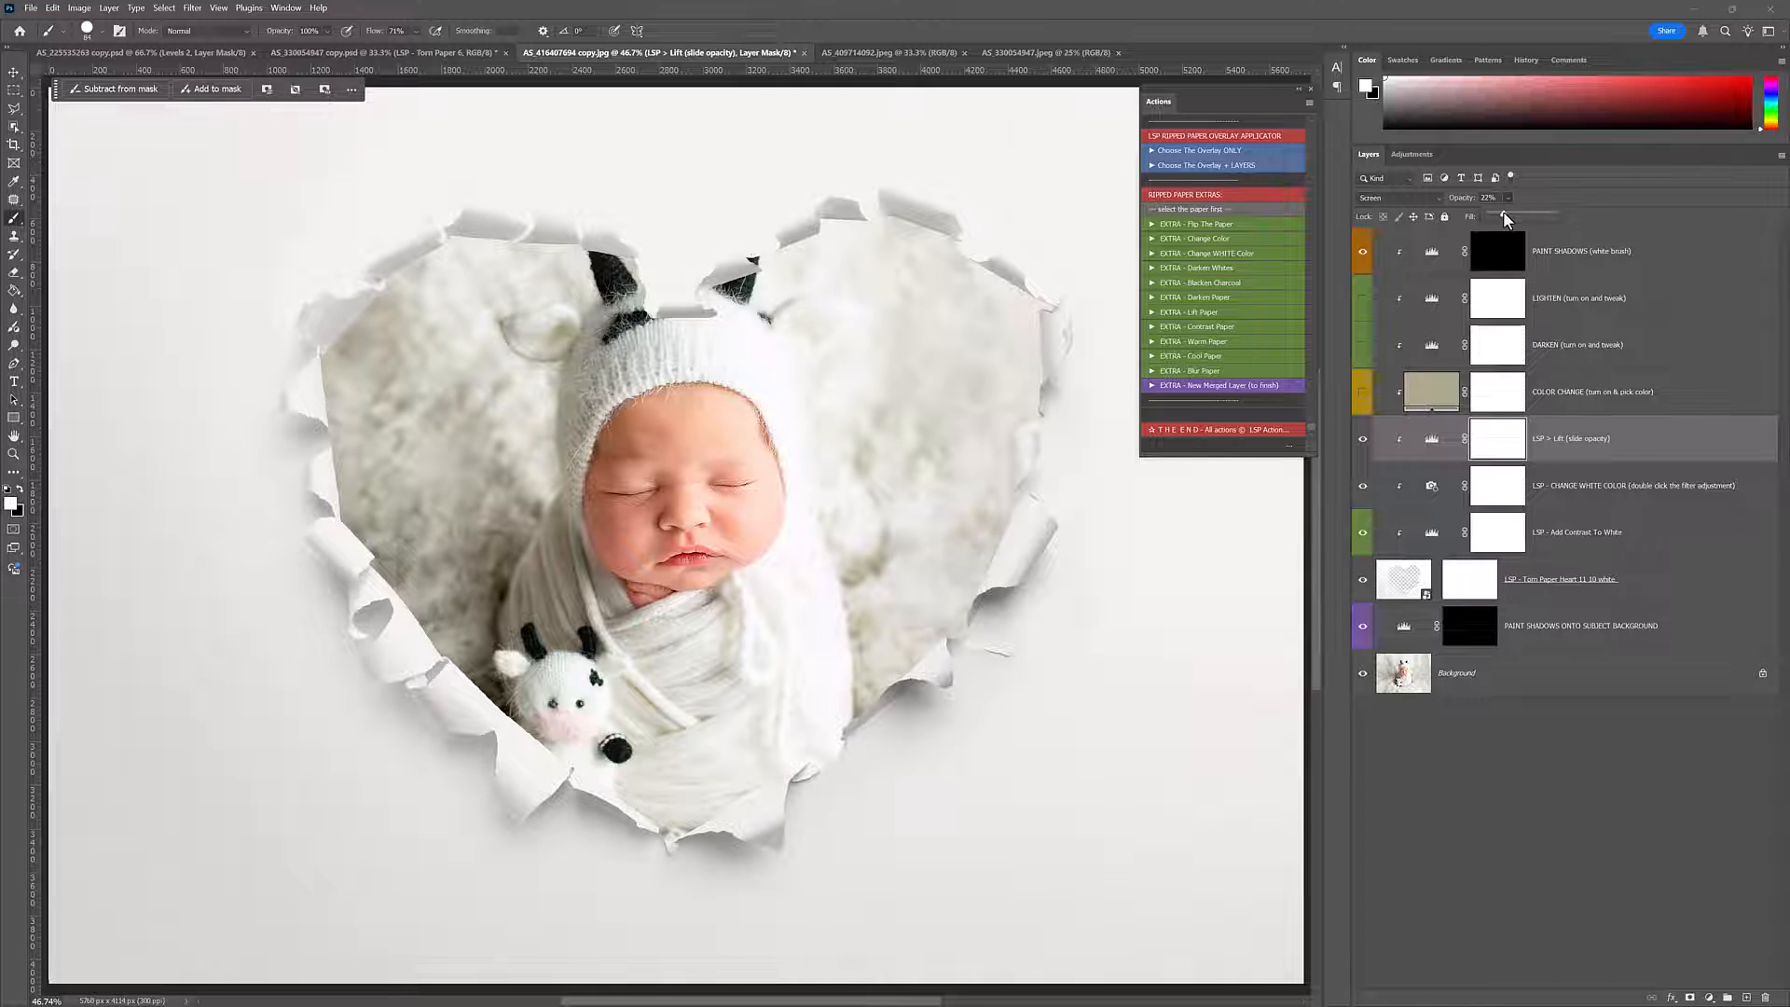
- Inspect the torn paper and the original photo separately by toggling layer visibility, ending with all previously shown layers visible
left_click(1403, 576)
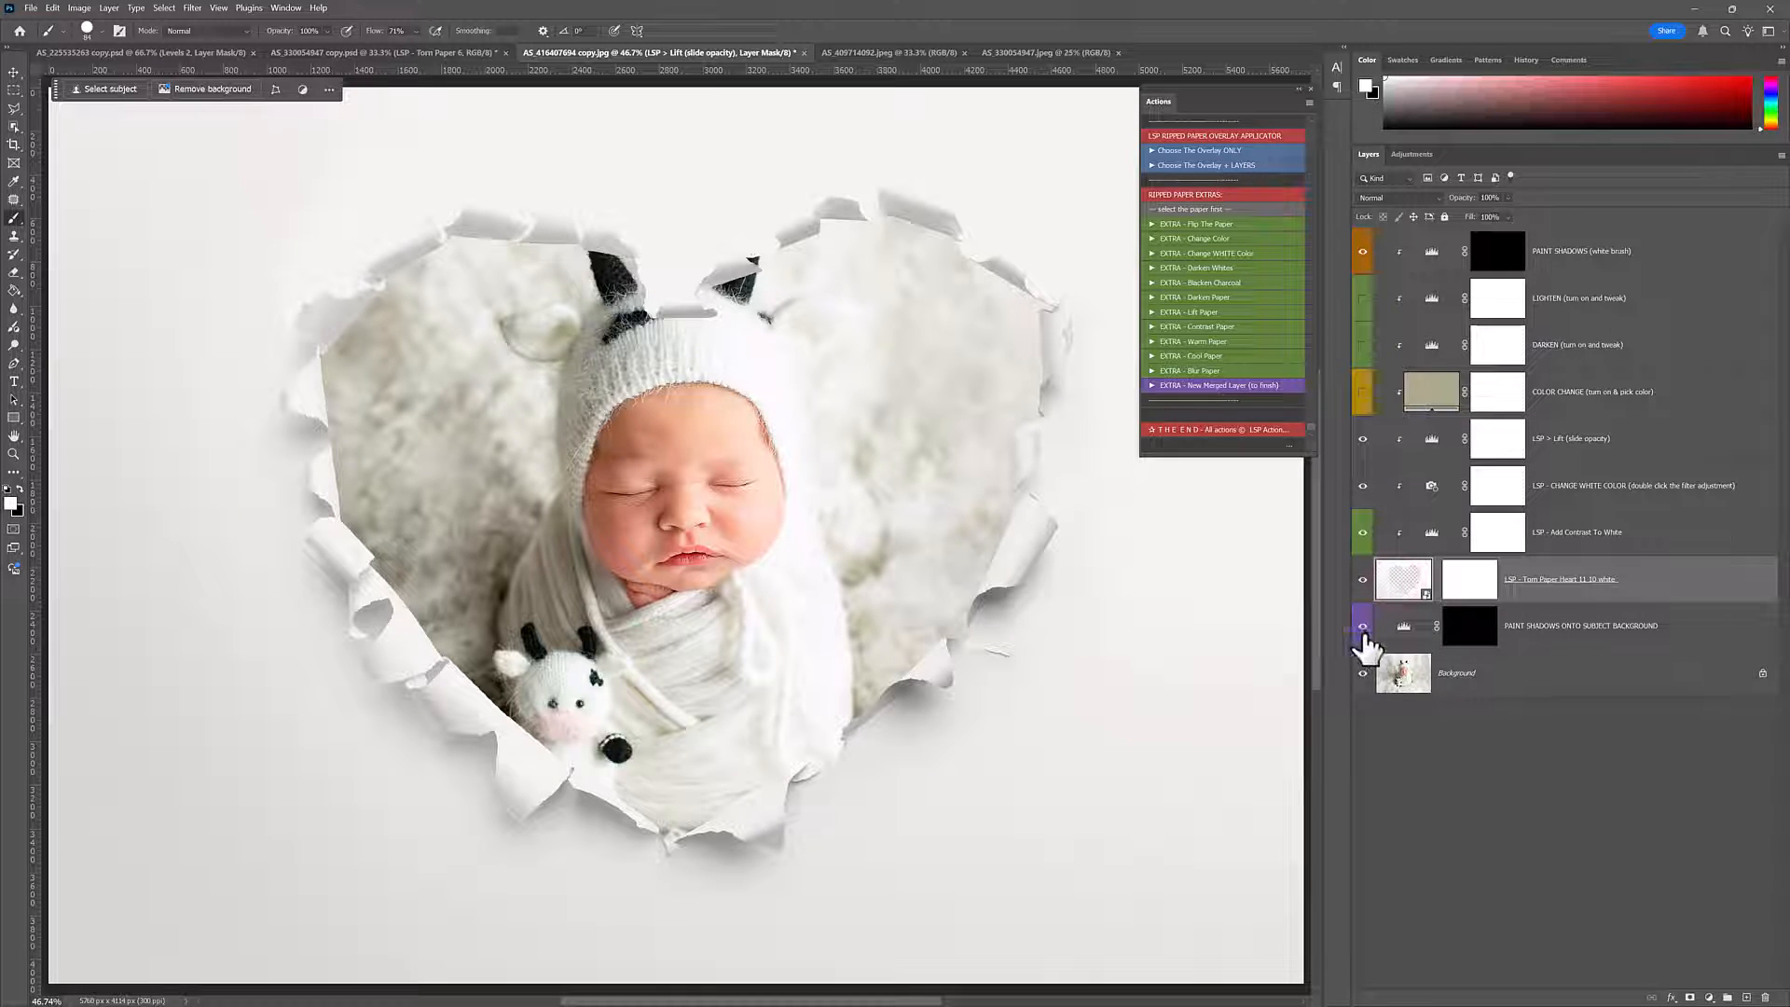
left_click(1363, 672)
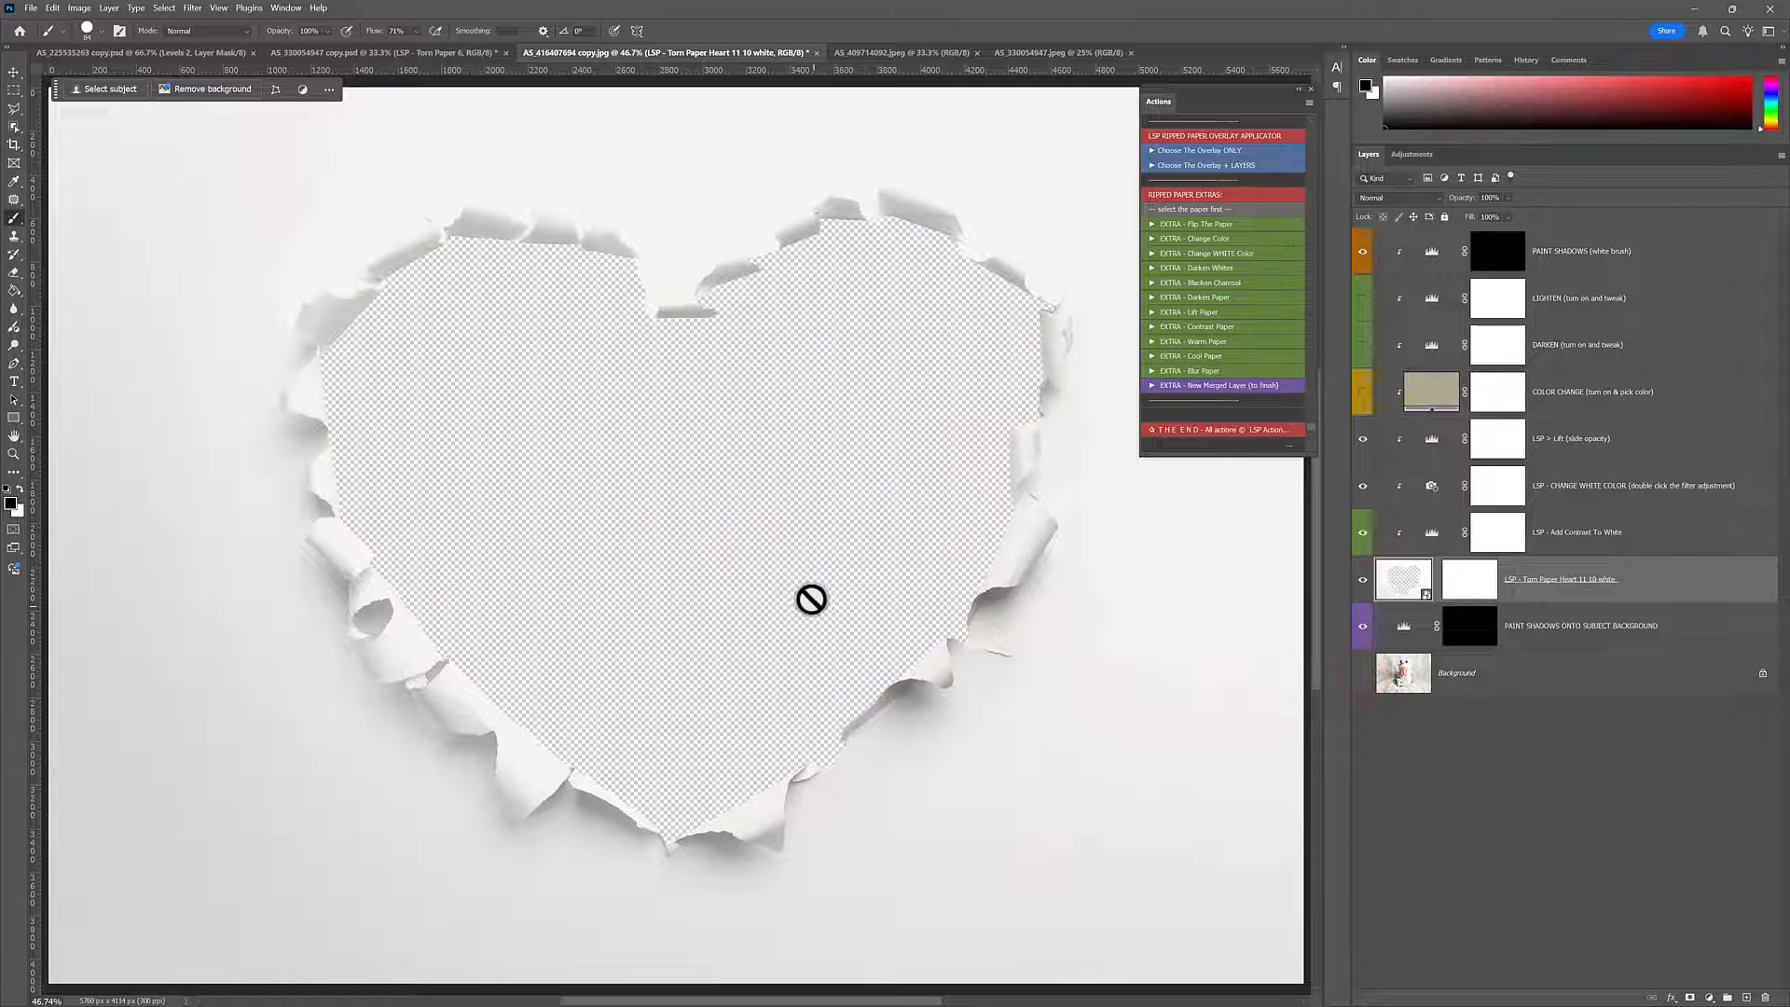
left_click(1363, 672, "alt")
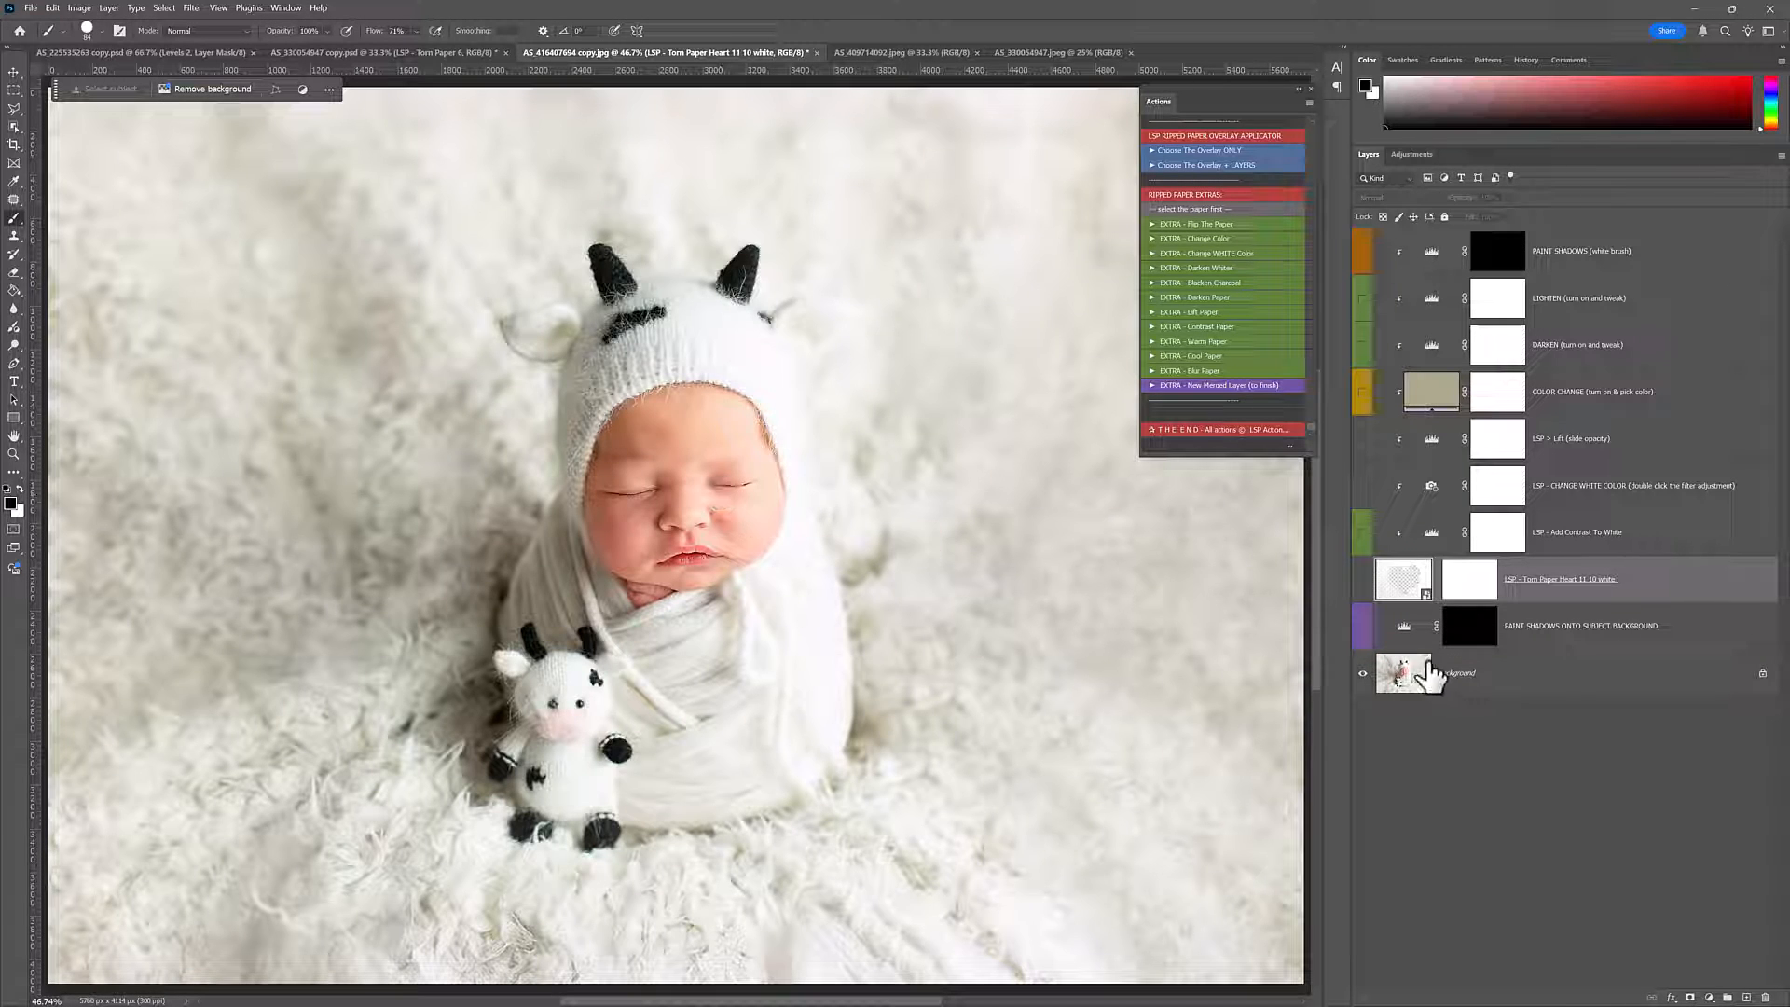
left_click(1363, 672, "alt")
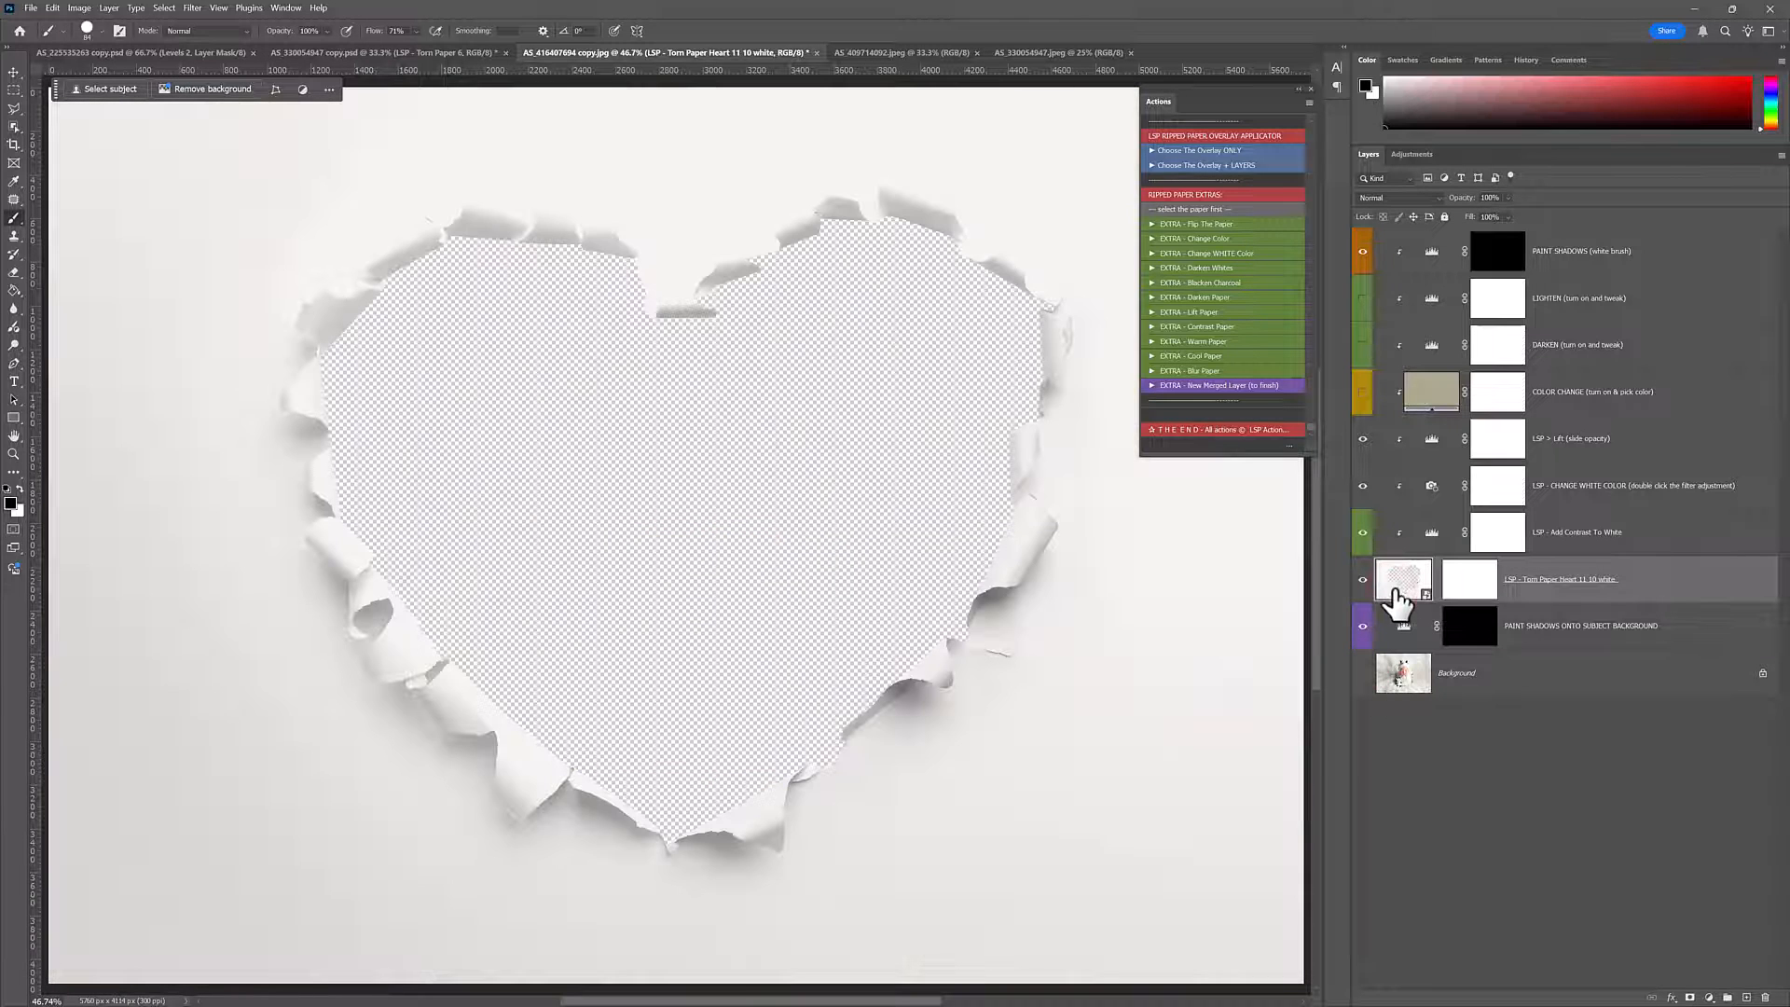
left_click(1363, 674)
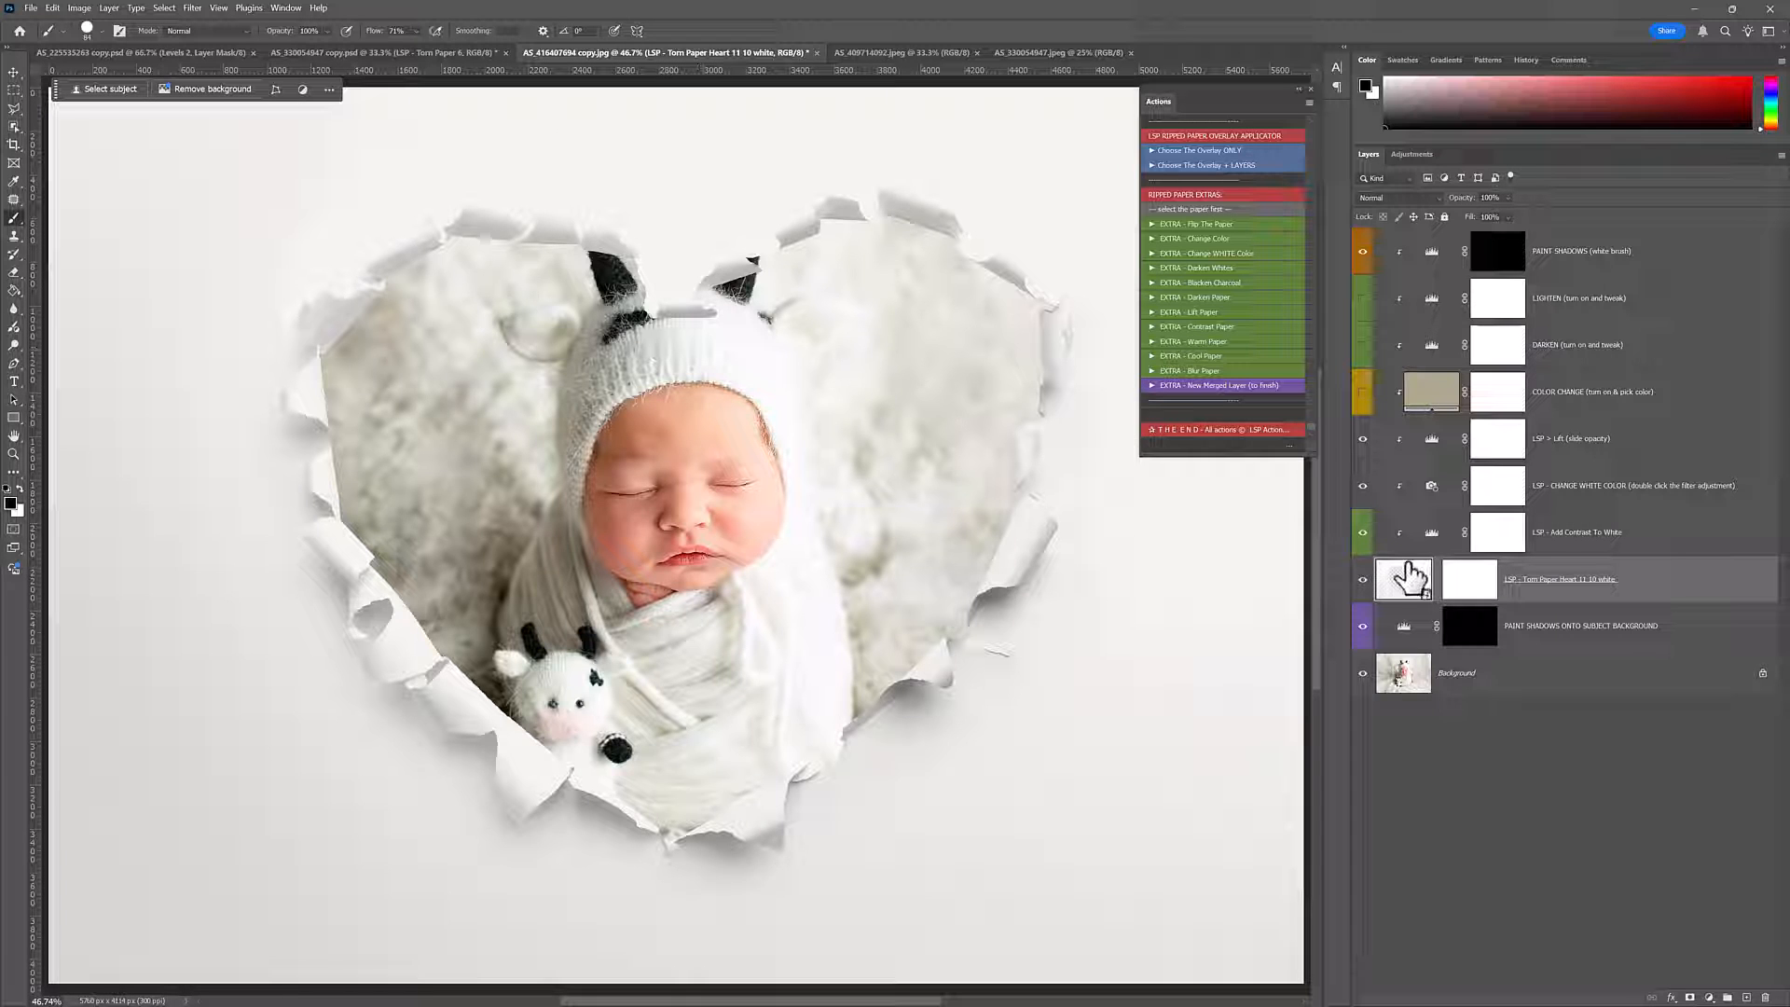
- Rotate the torn paper heart about 2° counter-clockwise and stretch it outward so the opening fully frames the baby's horned hat
key("z")
left_click(654, 478, "alt")
key("b")
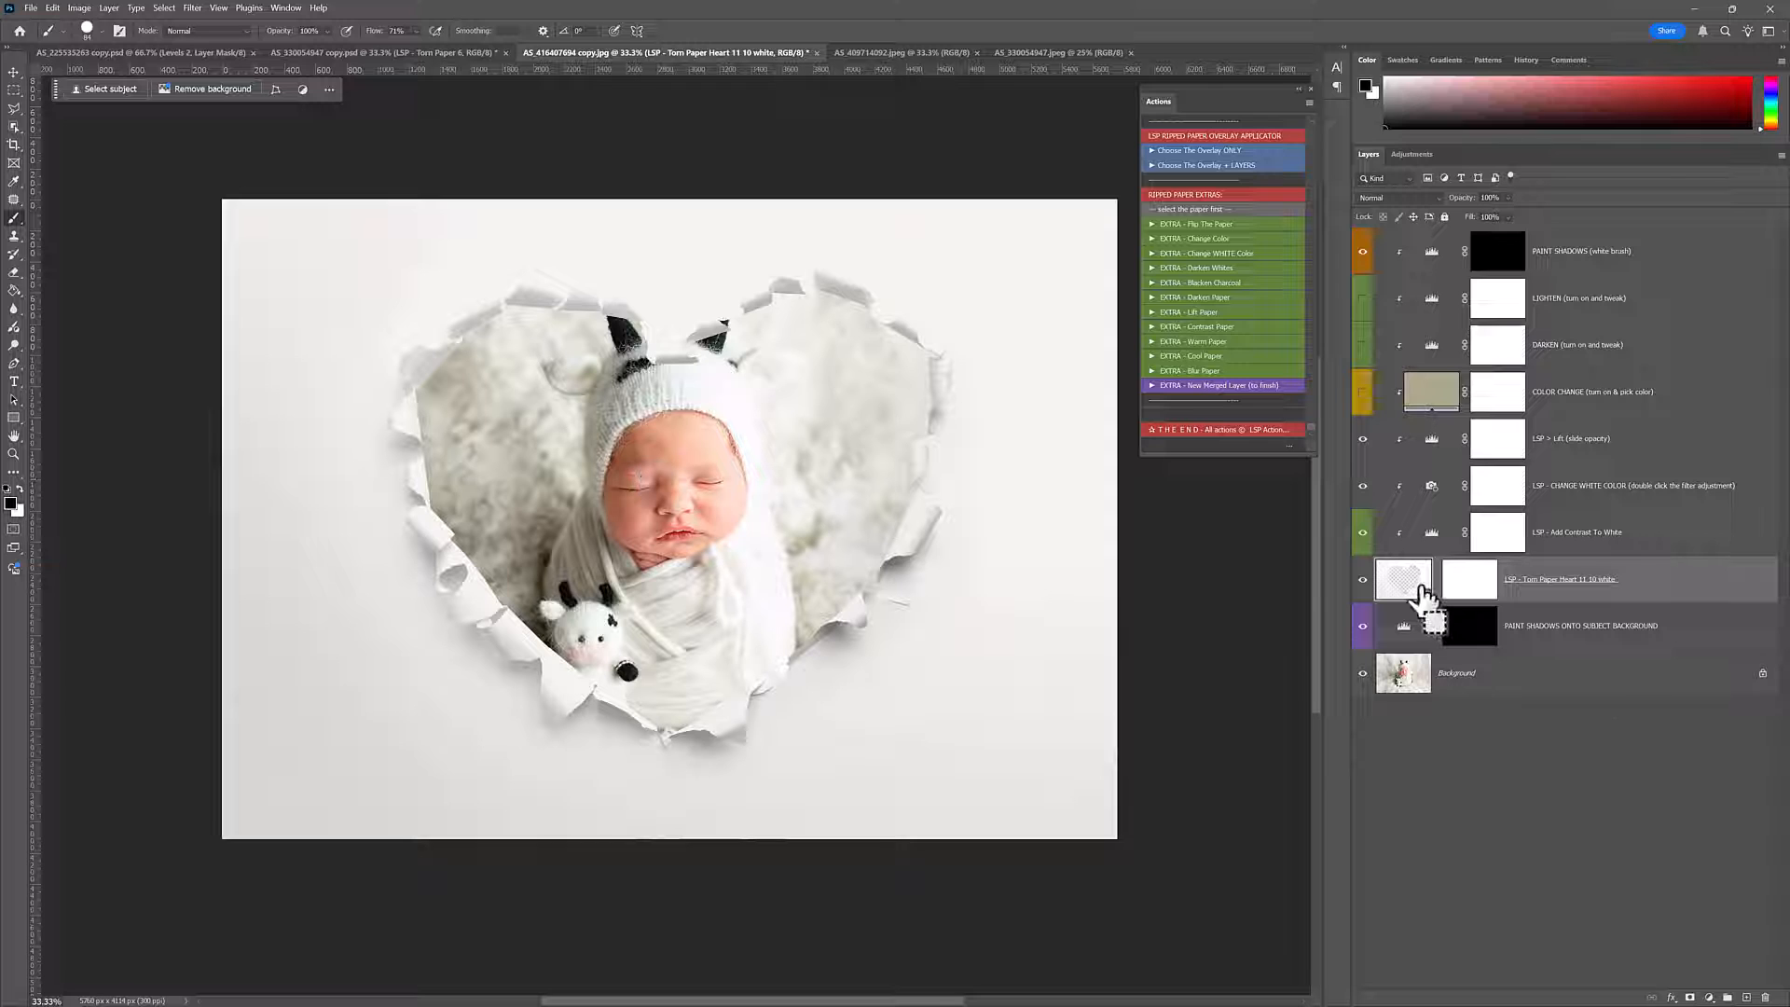
key("ctrl+t")
left_click_drag(1169, 612, 1173, 596)
left_click_drag(1125, 516, 1134, 506)
left_click_drag(218, 539, 207, 538)
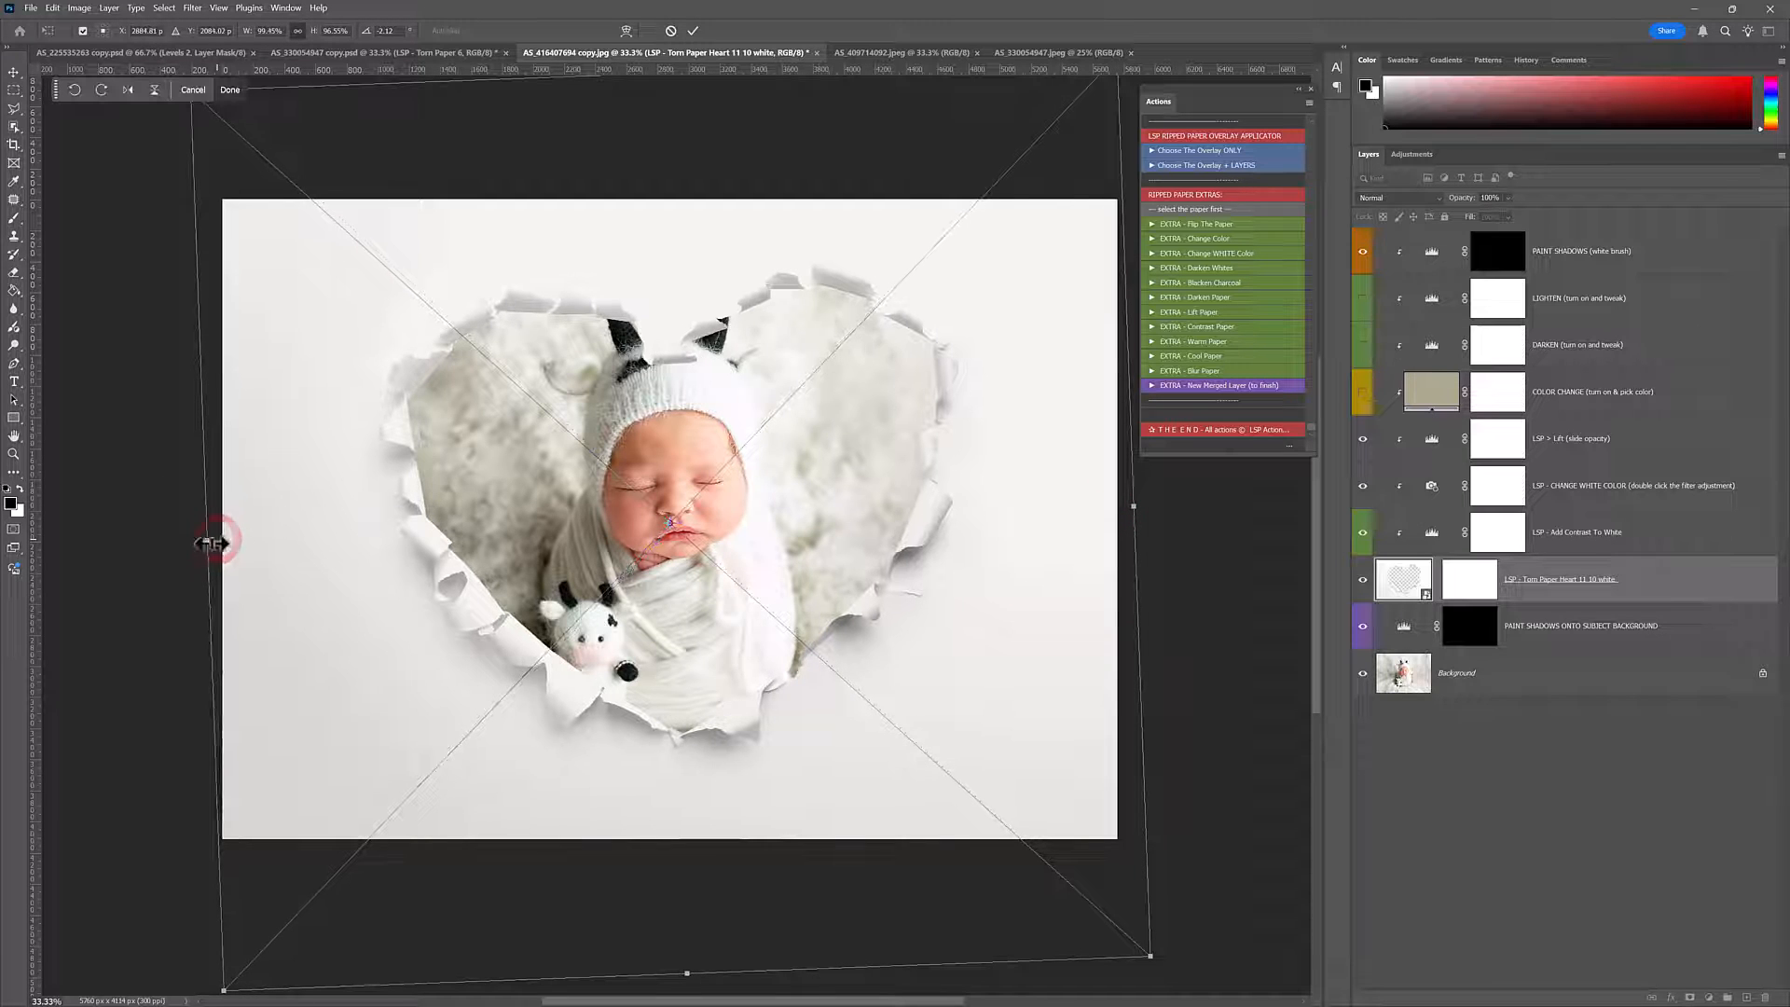
left_click_drag(688, 972, 688, 1003)
left_click_drag(699, 712, 697, 670)
double_click(650, 475)
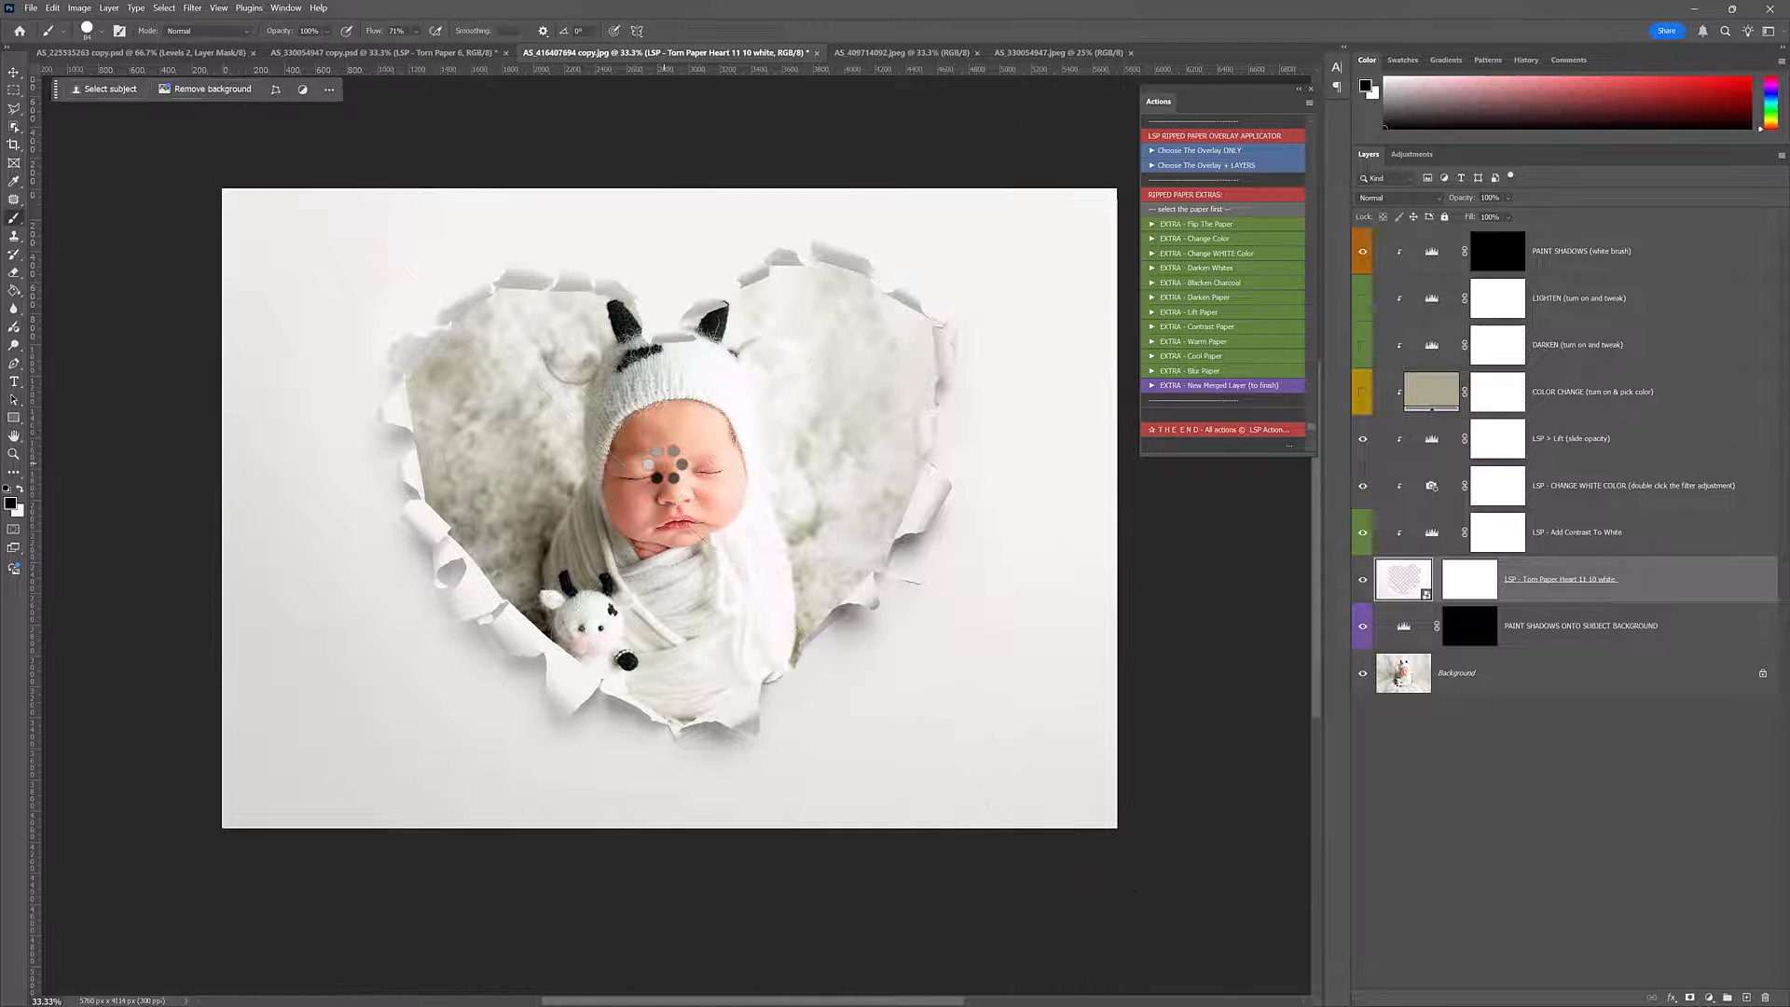
- Set up a large white brush with 25% flow for the PAINT SHADOWS ONTO SUBJECT BACKGROUND layer's mask
left_click(1479, 625)
key("b")
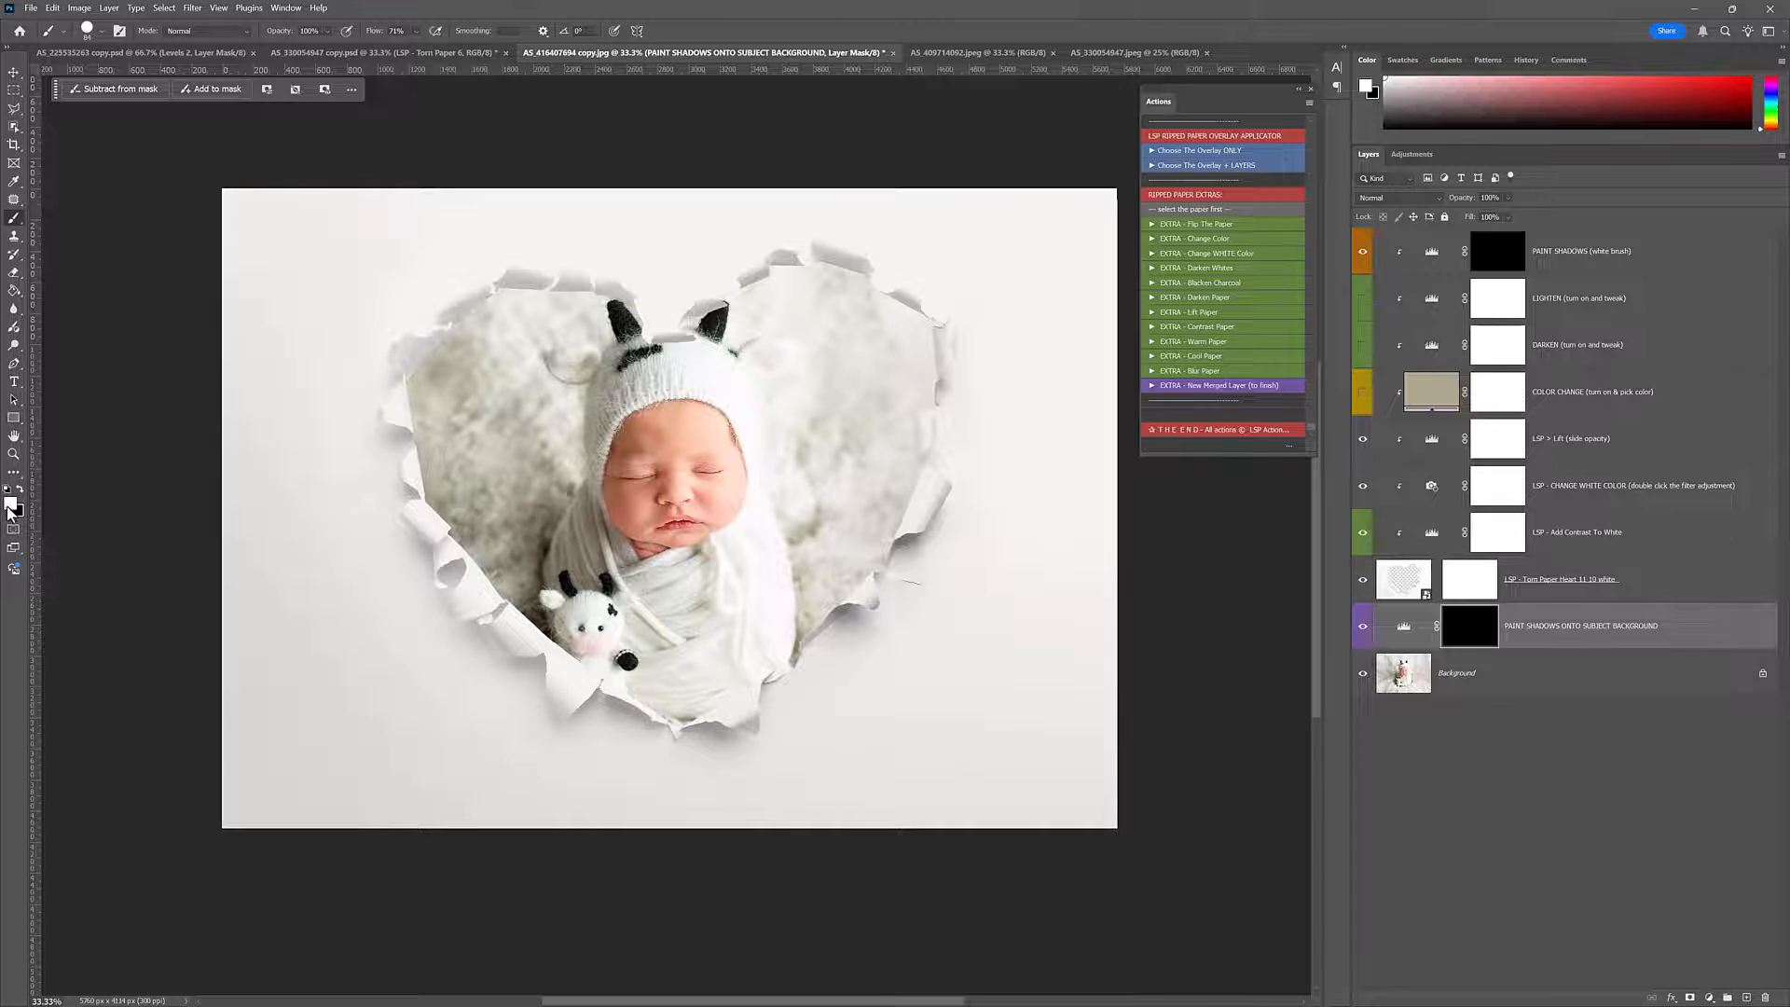
left_click(399, 30)
type("25")
right_click(598, 489)
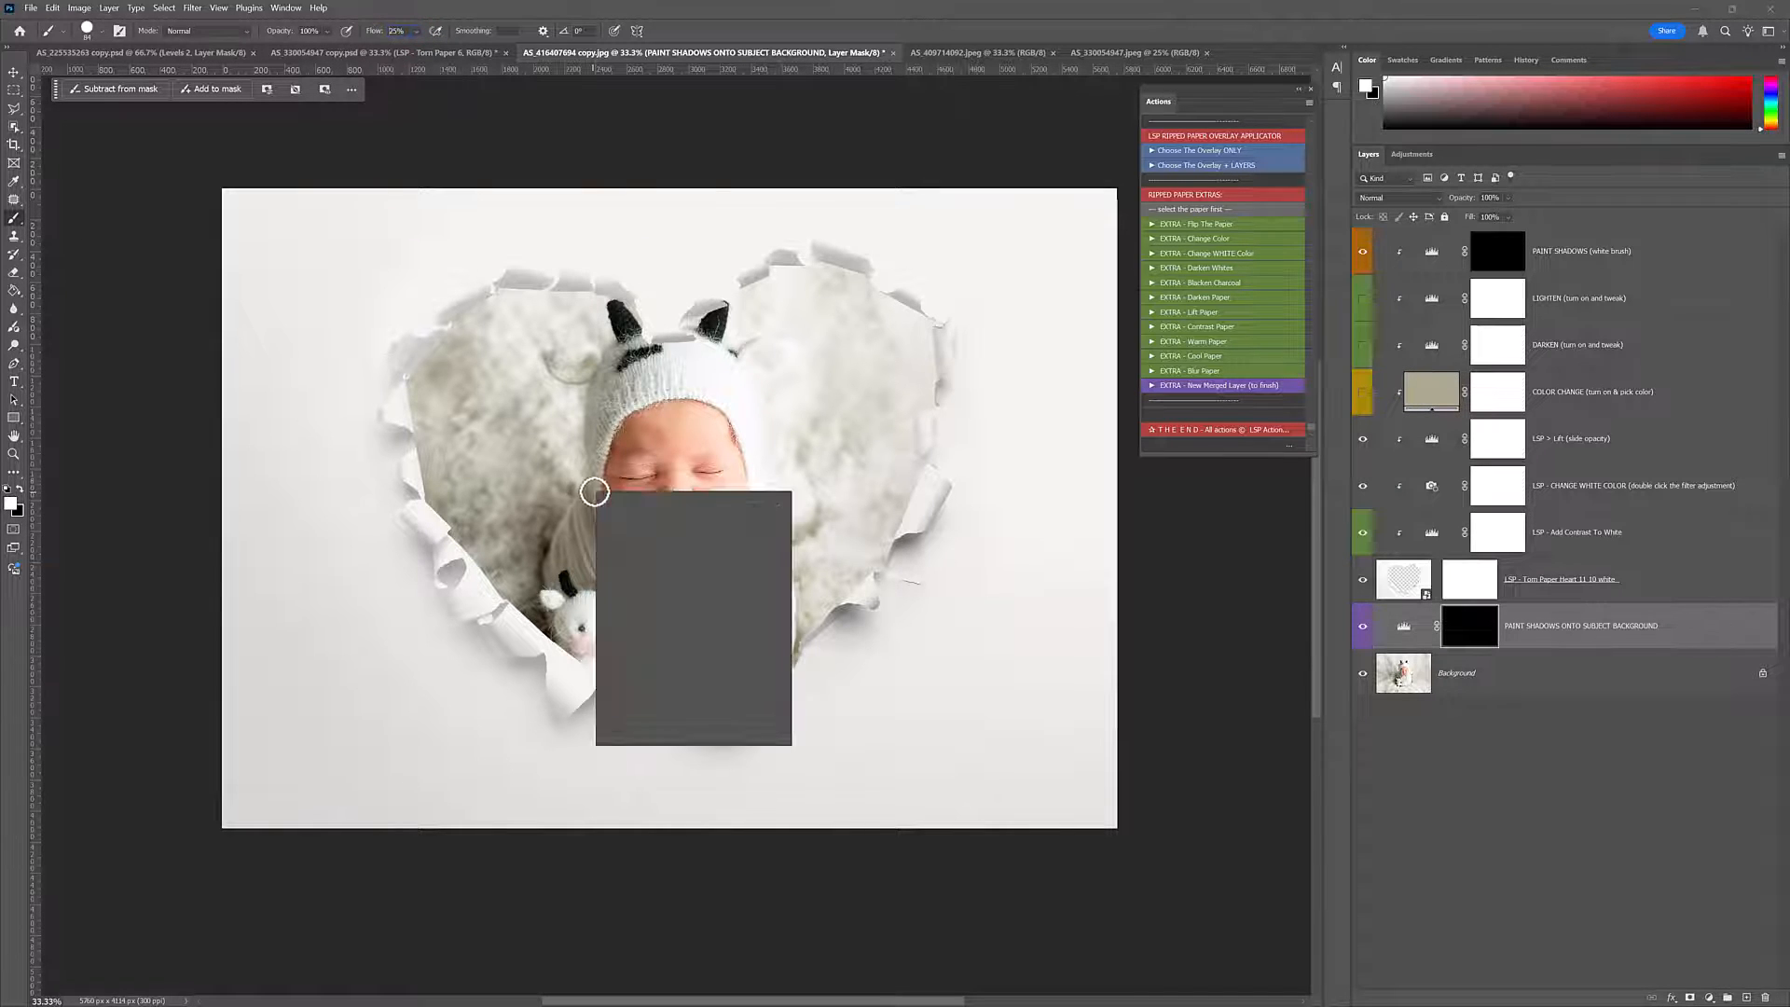
left_click(571, 657)
key("bracketright")
key("bracketright")
key("bracketright")
key("bracketright")
key("bracketright")
key("bracketright")
key("bracketright")
key("bracketright")
key("bracketright")
key("bracketright")
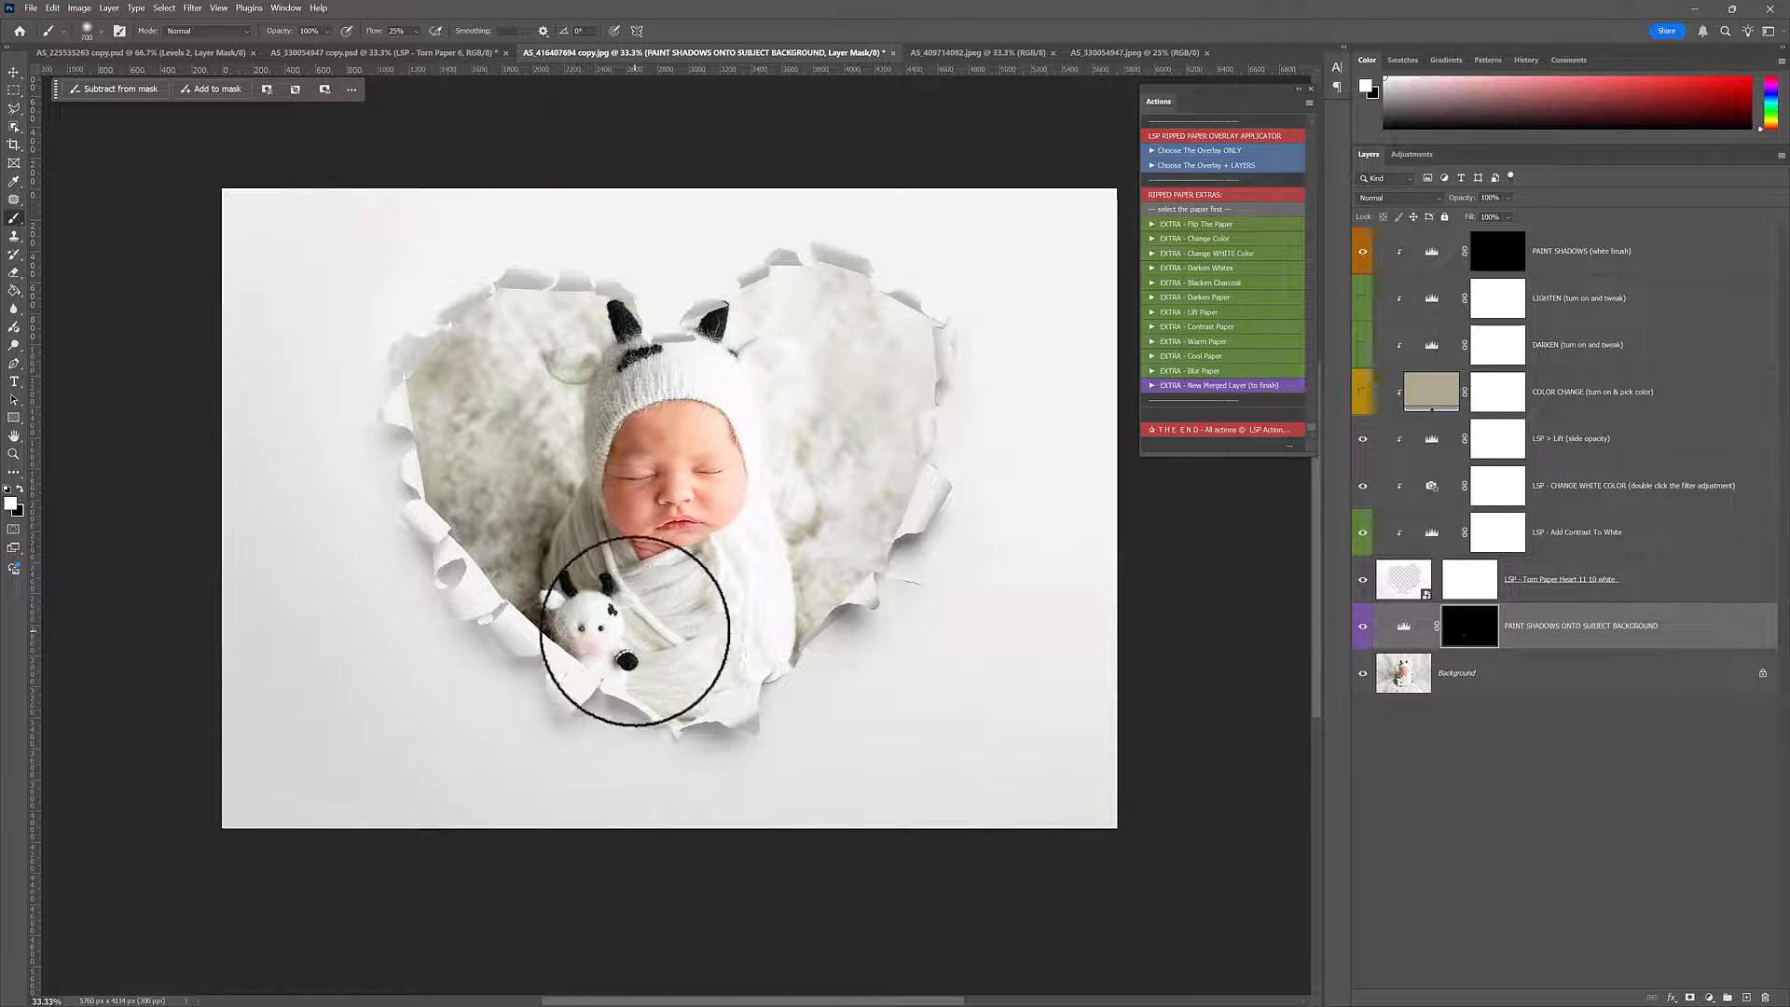
- Paint shadows onto the photo along the lower, side and upper-middle inner edges of the torn heart opening
left_click_drag(631, 759, 553, 715)
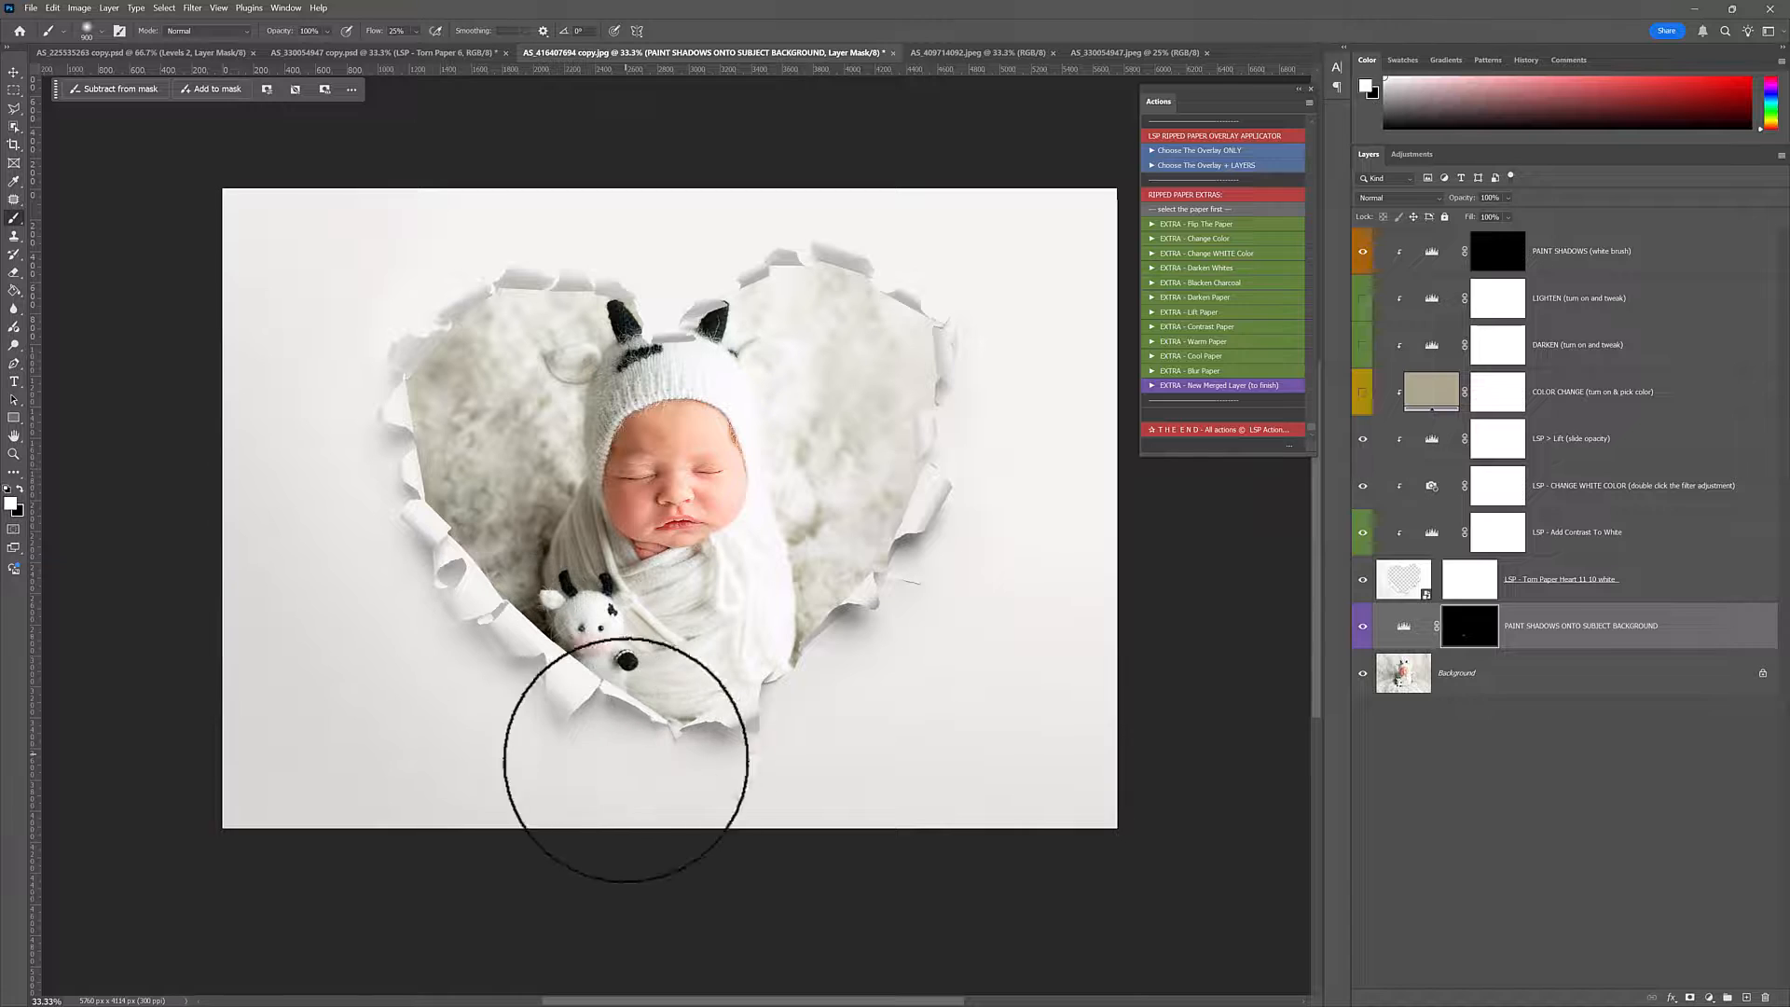
left_click_drag(907, 643, 750, 744)
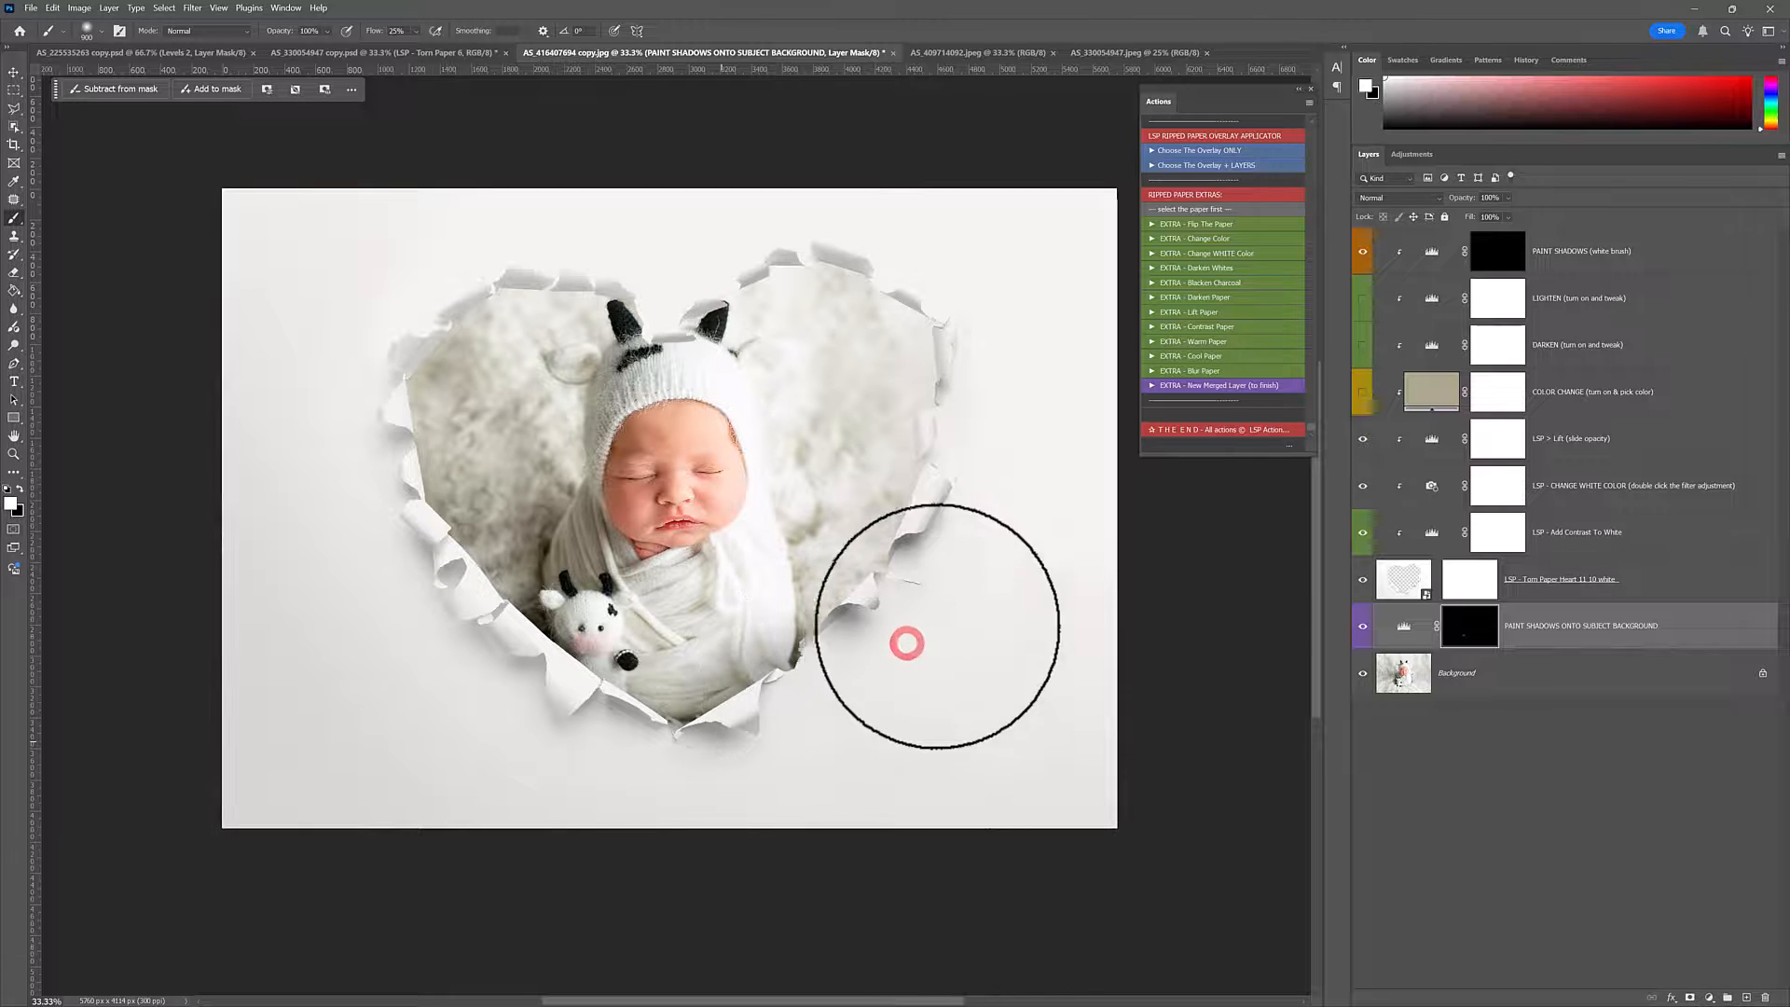
left_click_drag(934, 592, 859, 670)
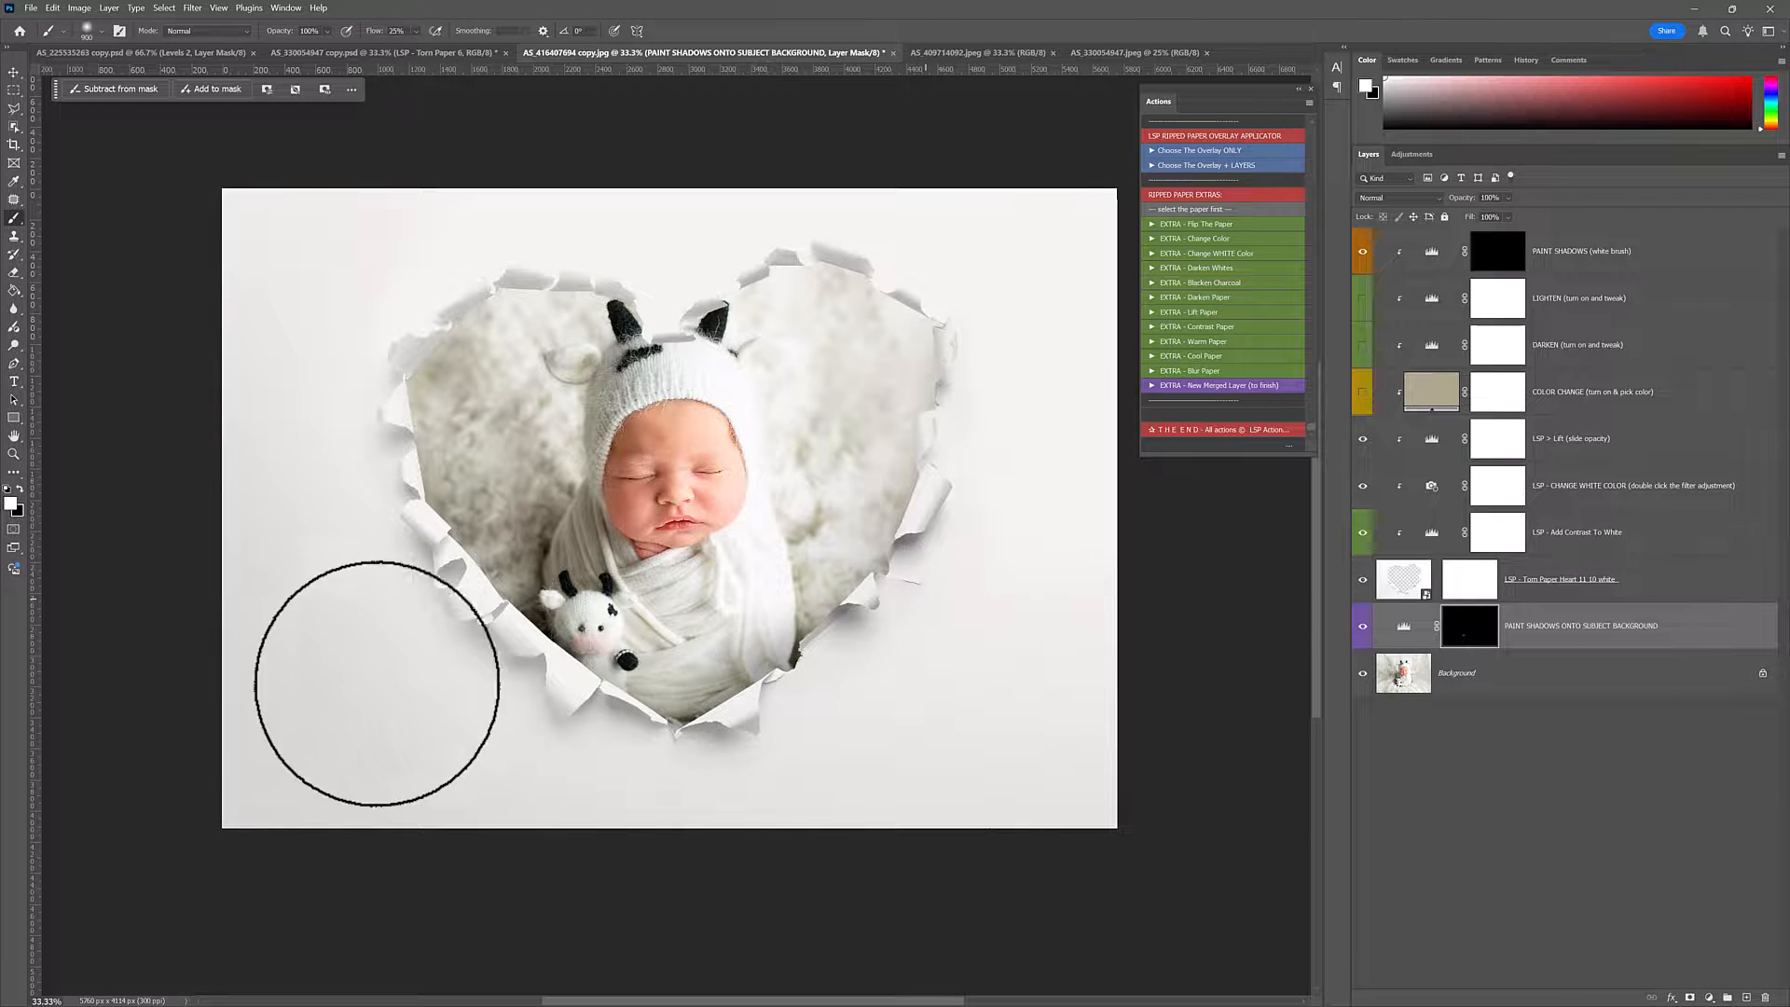
mouse_move(392, 661)
left_mouse_down()
mouse_move(299, 430)
mouse_move(346, 499)
left_mouse_up()
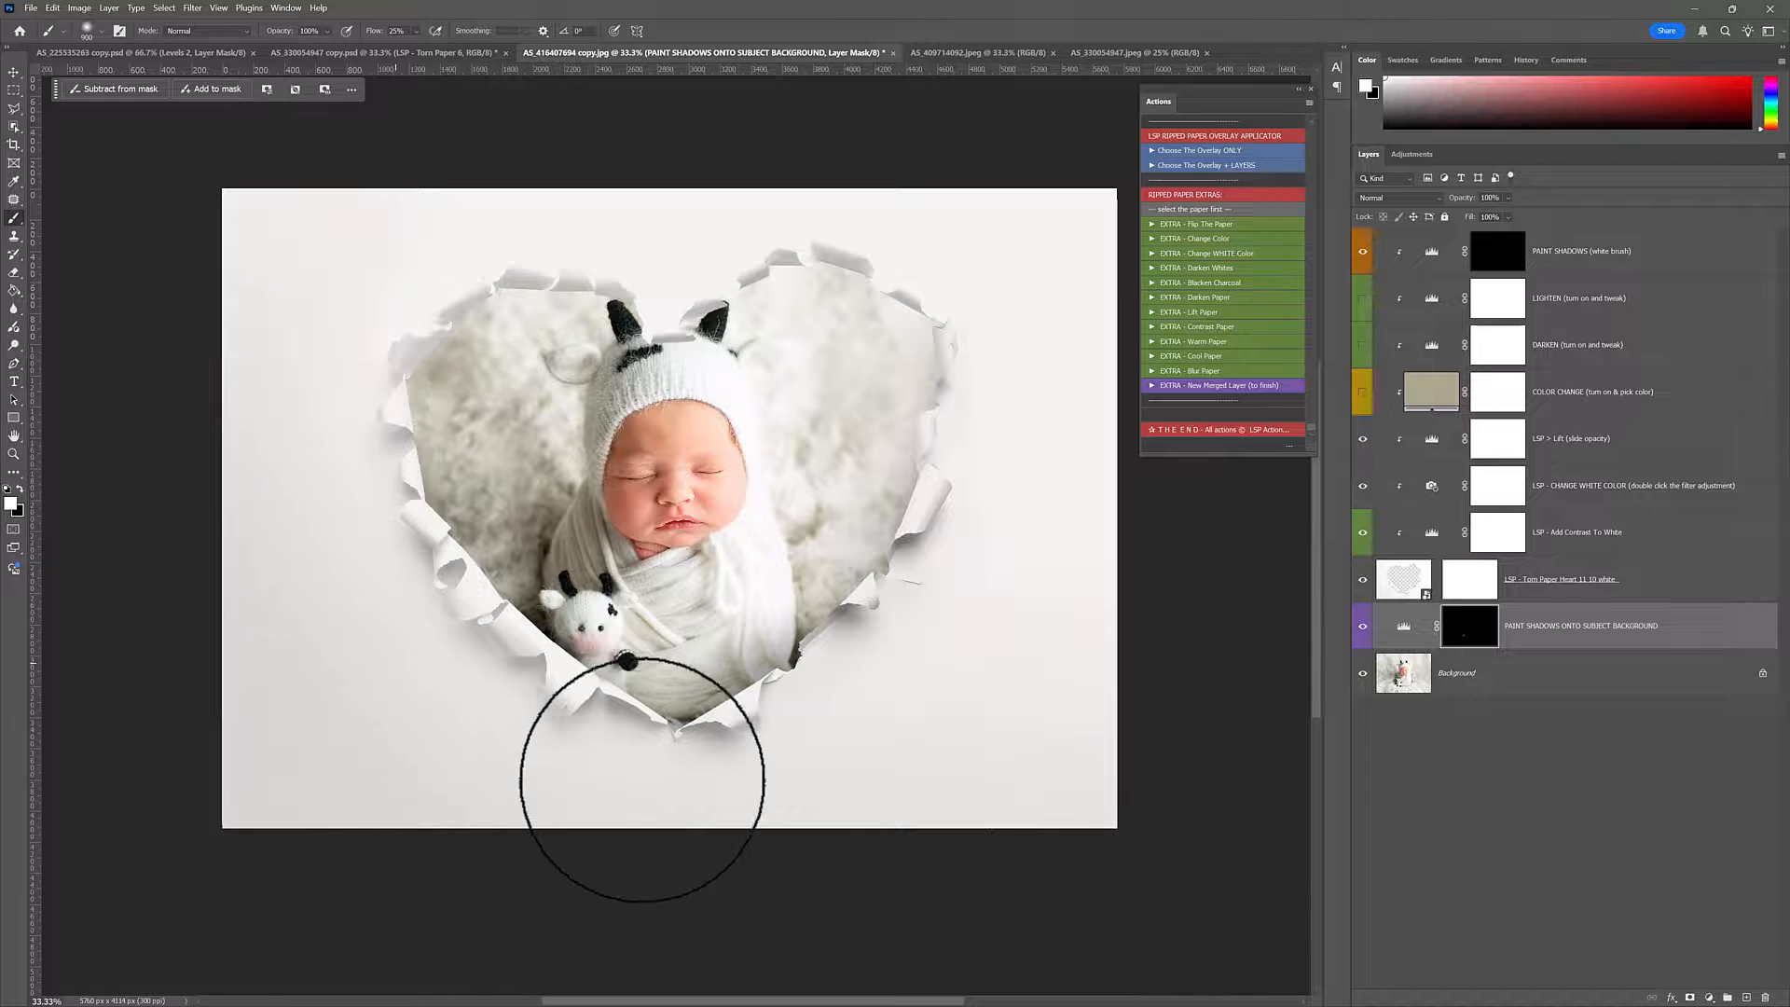
mouse_move(723, 324)
left_mouse_down()
mouse_move(687, 288)
mouse_move(666, 302)
left_mouse_up()
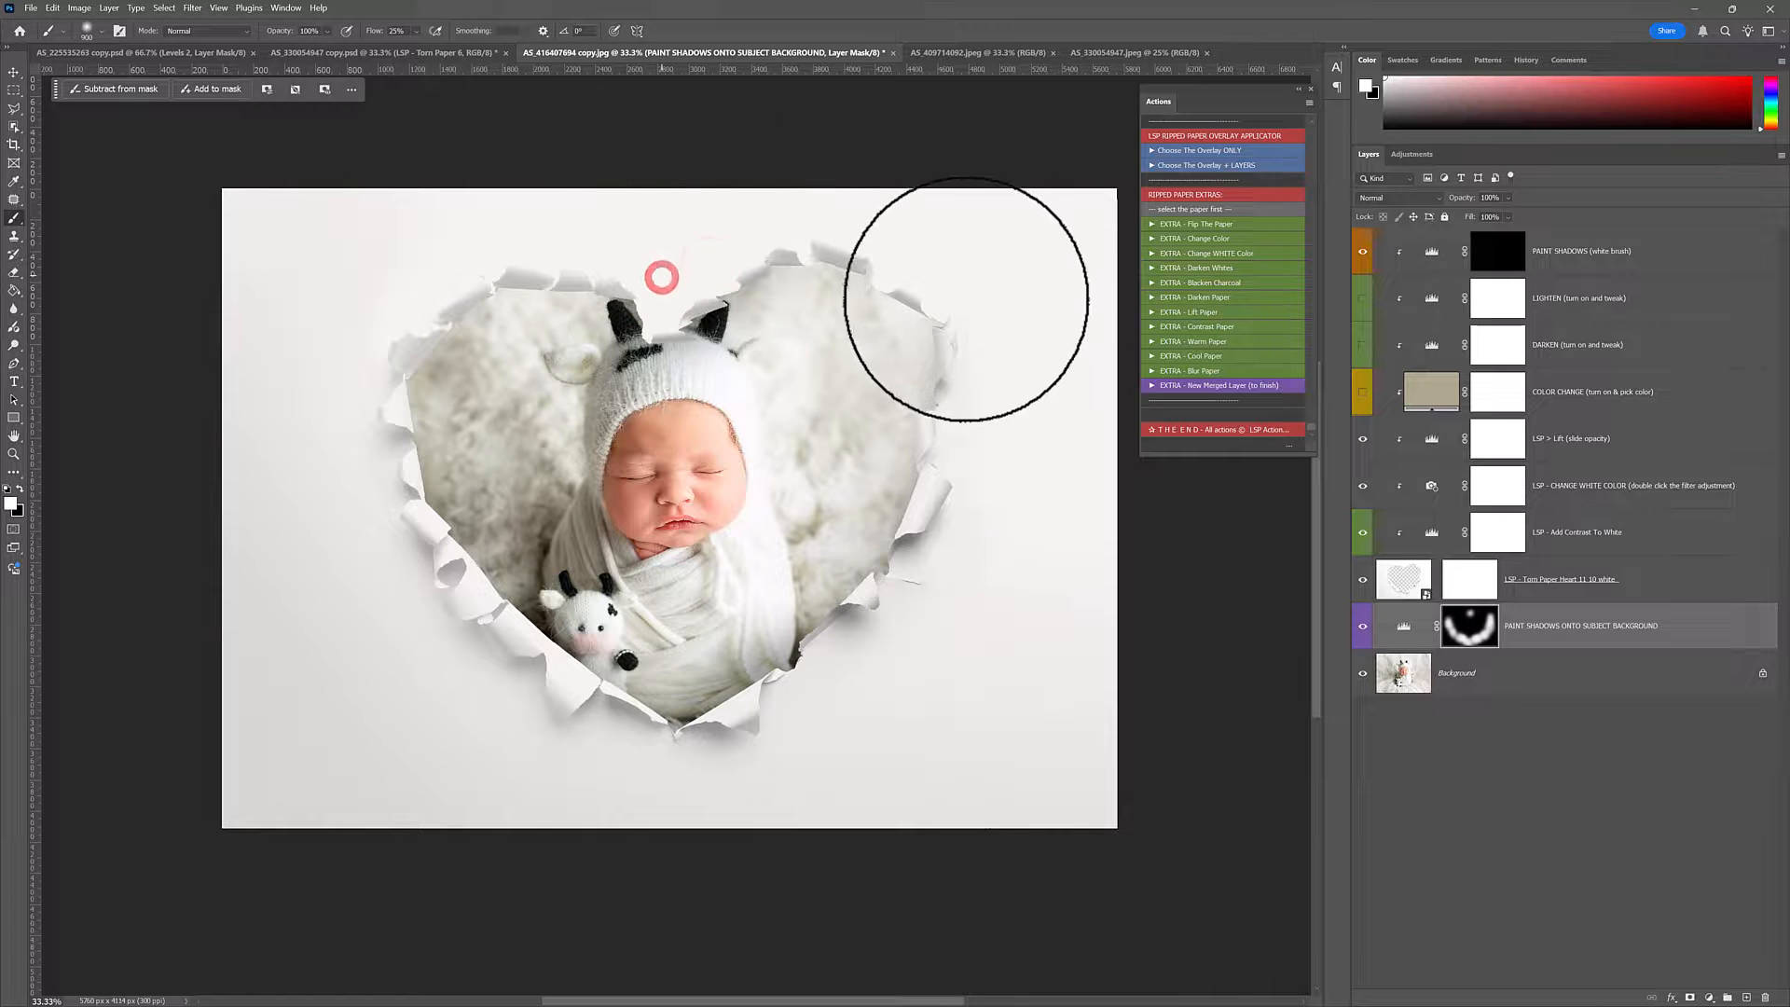
- Compare the framed result with the original photo, and preview the COLOR CHANGE layer on the paper before hiding it again
left_click(1361, 672, "alt")
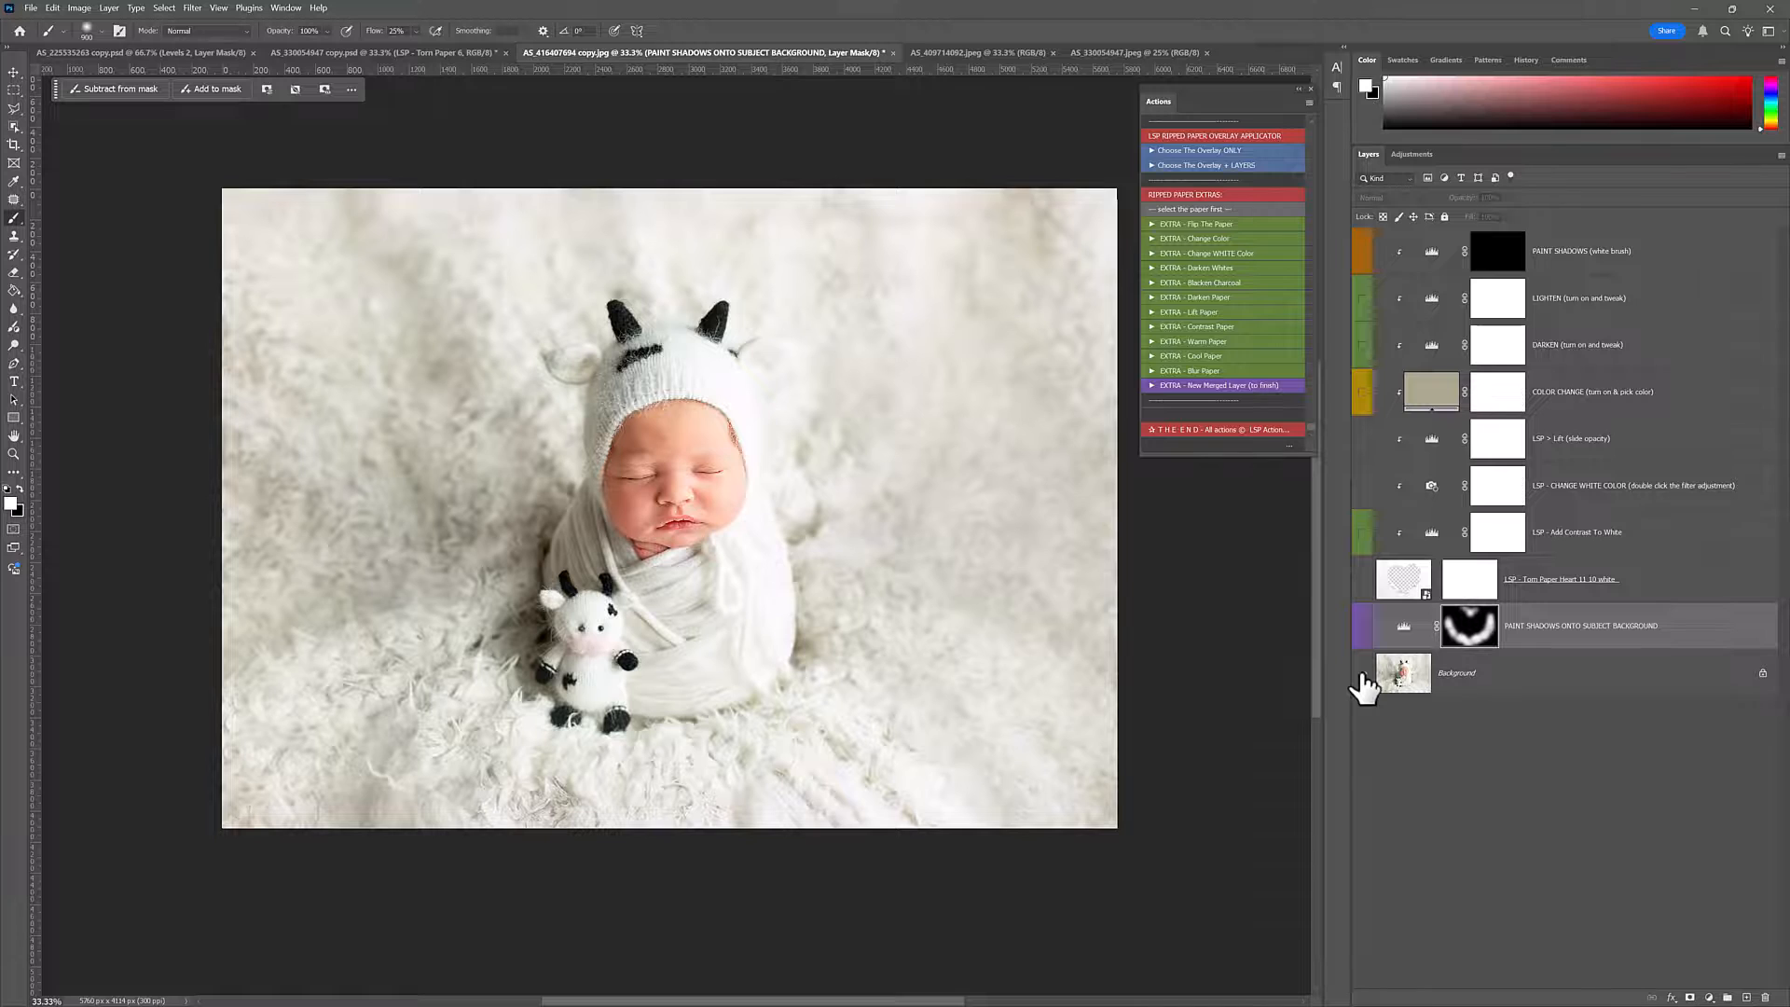
left_click(1362, 672, "alt")
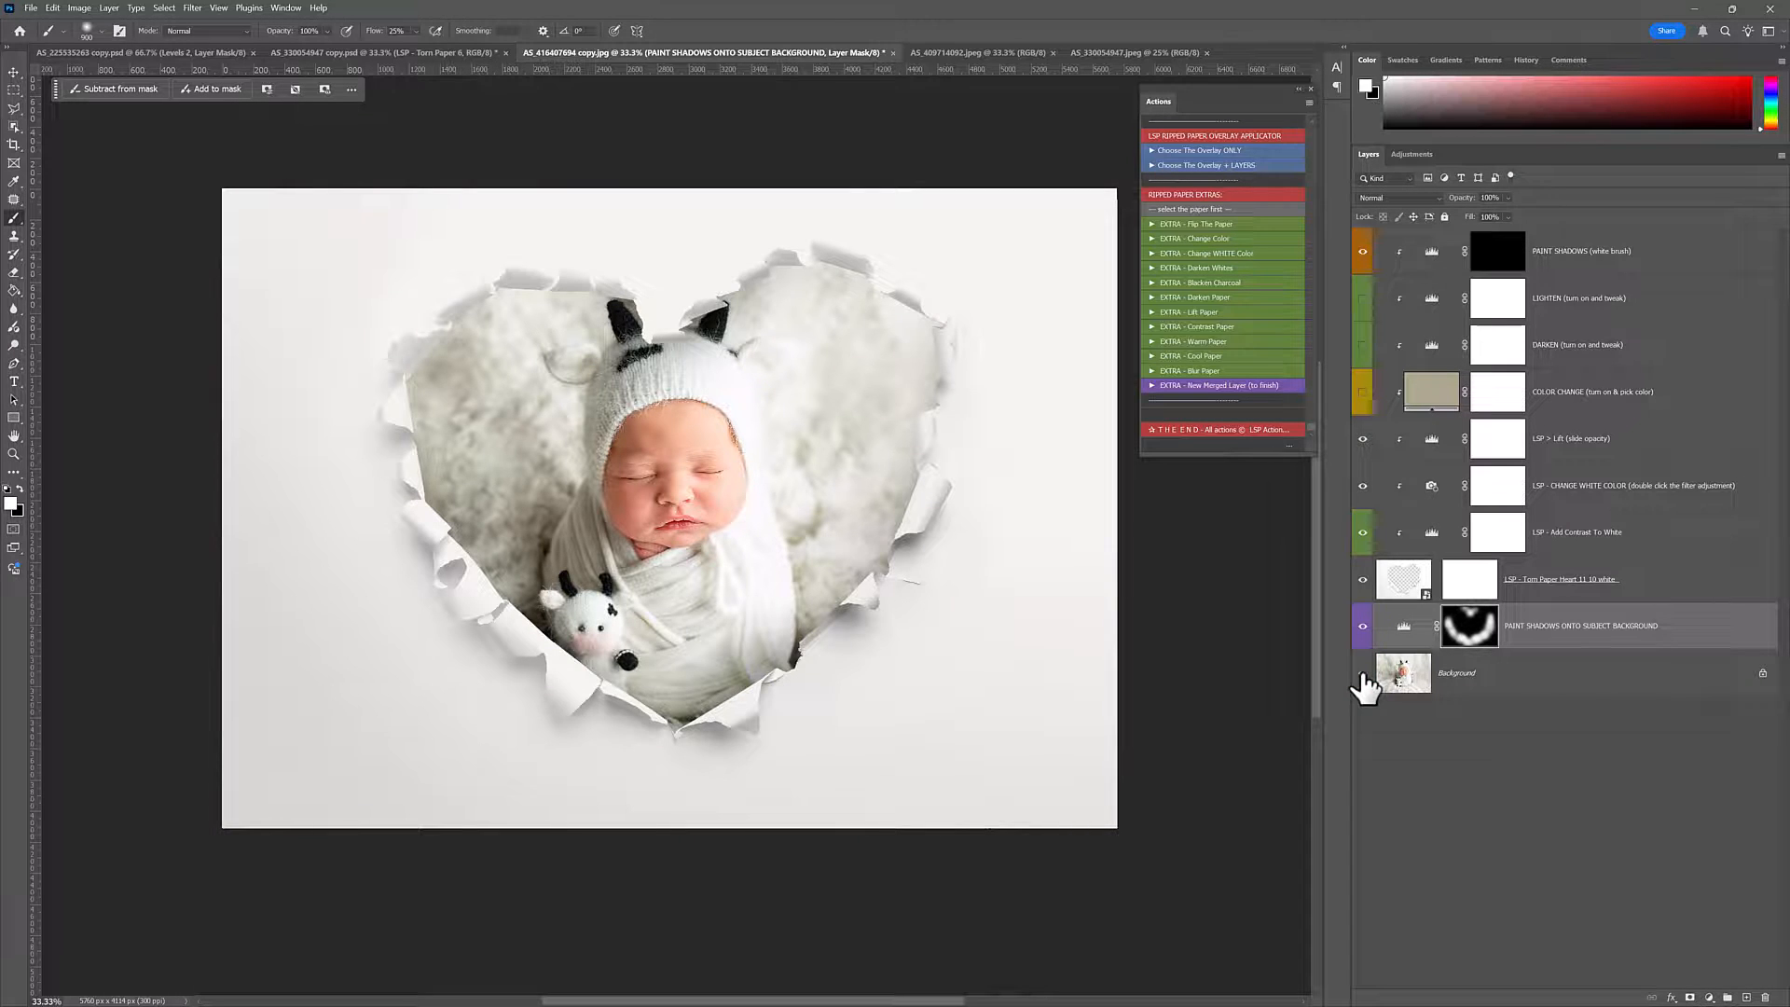
left_click(1362, 392)
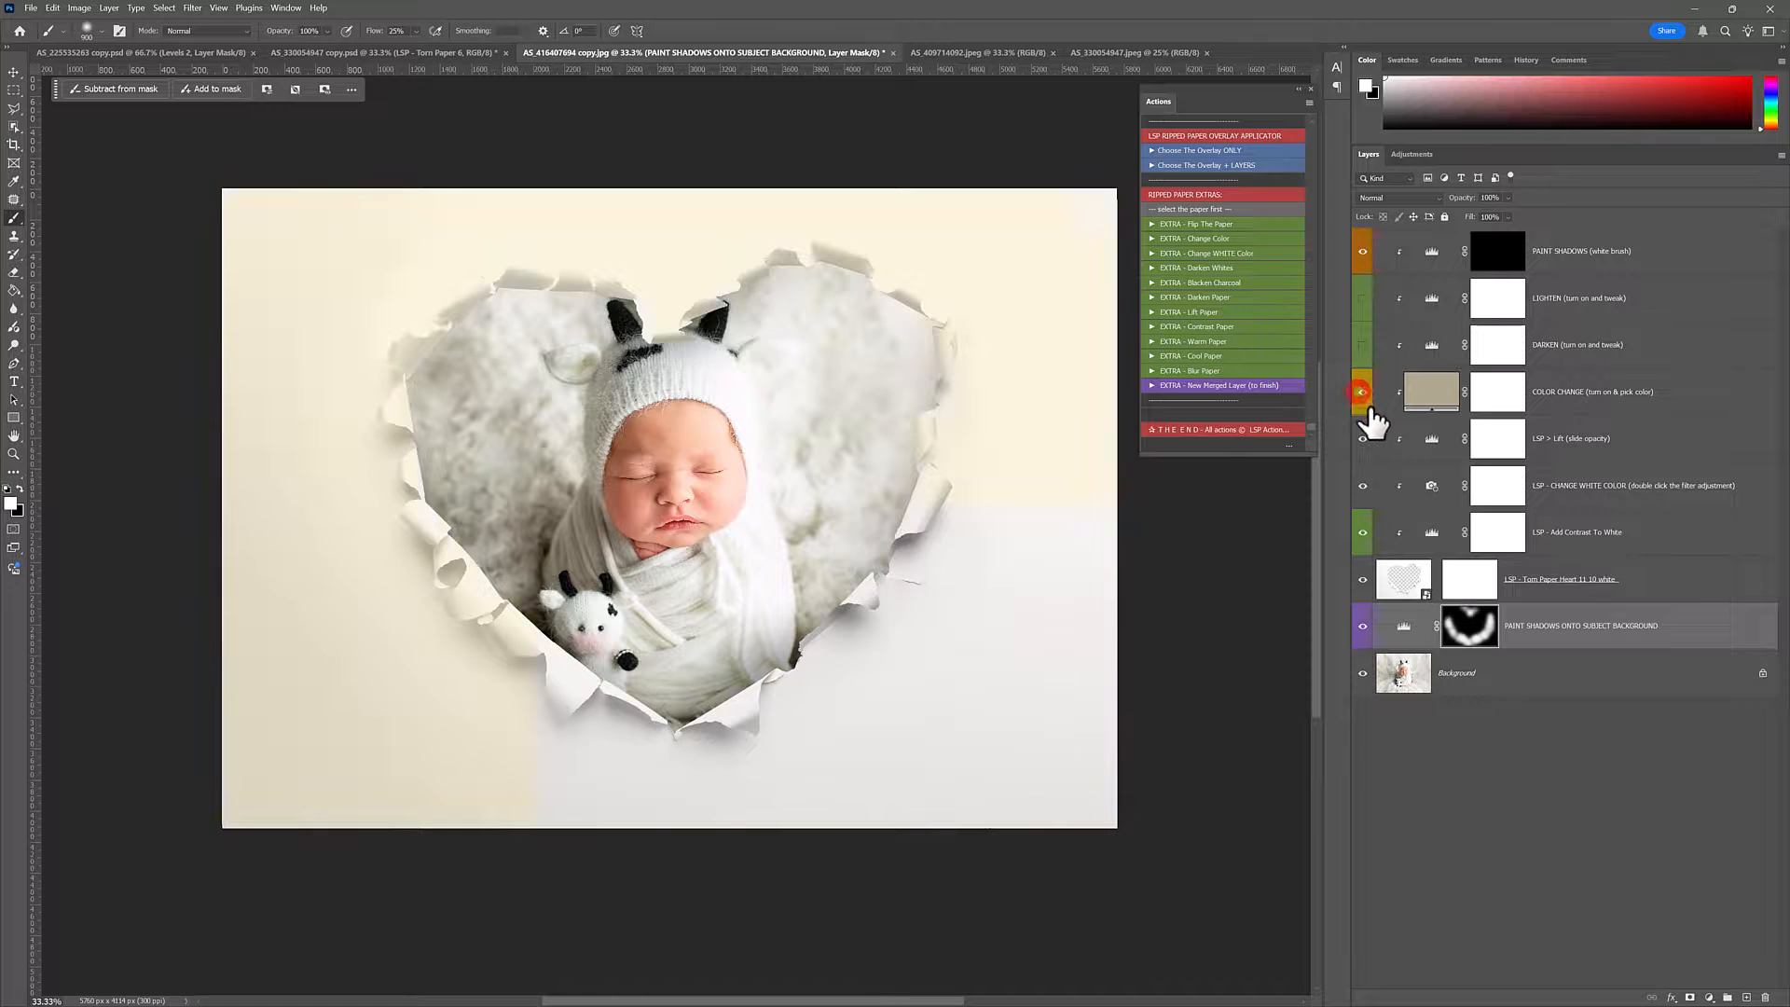
left_click(1594, 392)
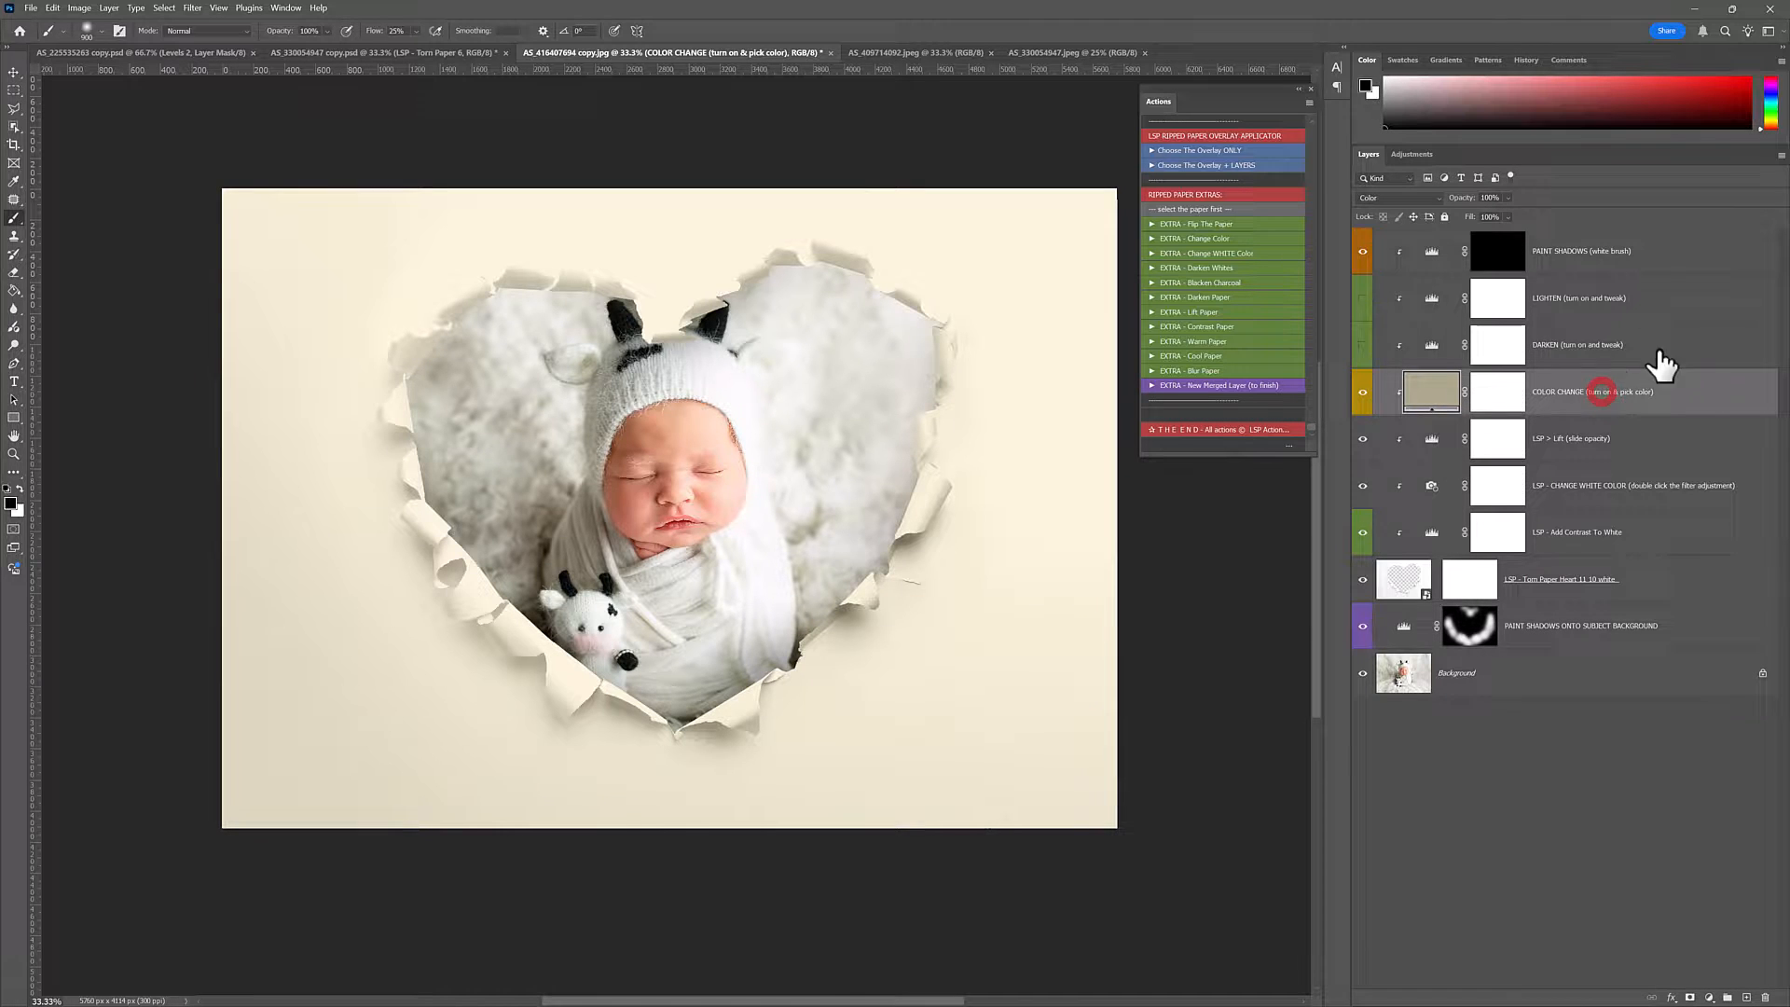
left_click(1361, 392)
- Raise the CHANGE WHITE COLOR layer's opacity to 96% and hide the Lift layer above it
left_click(1552, 486)
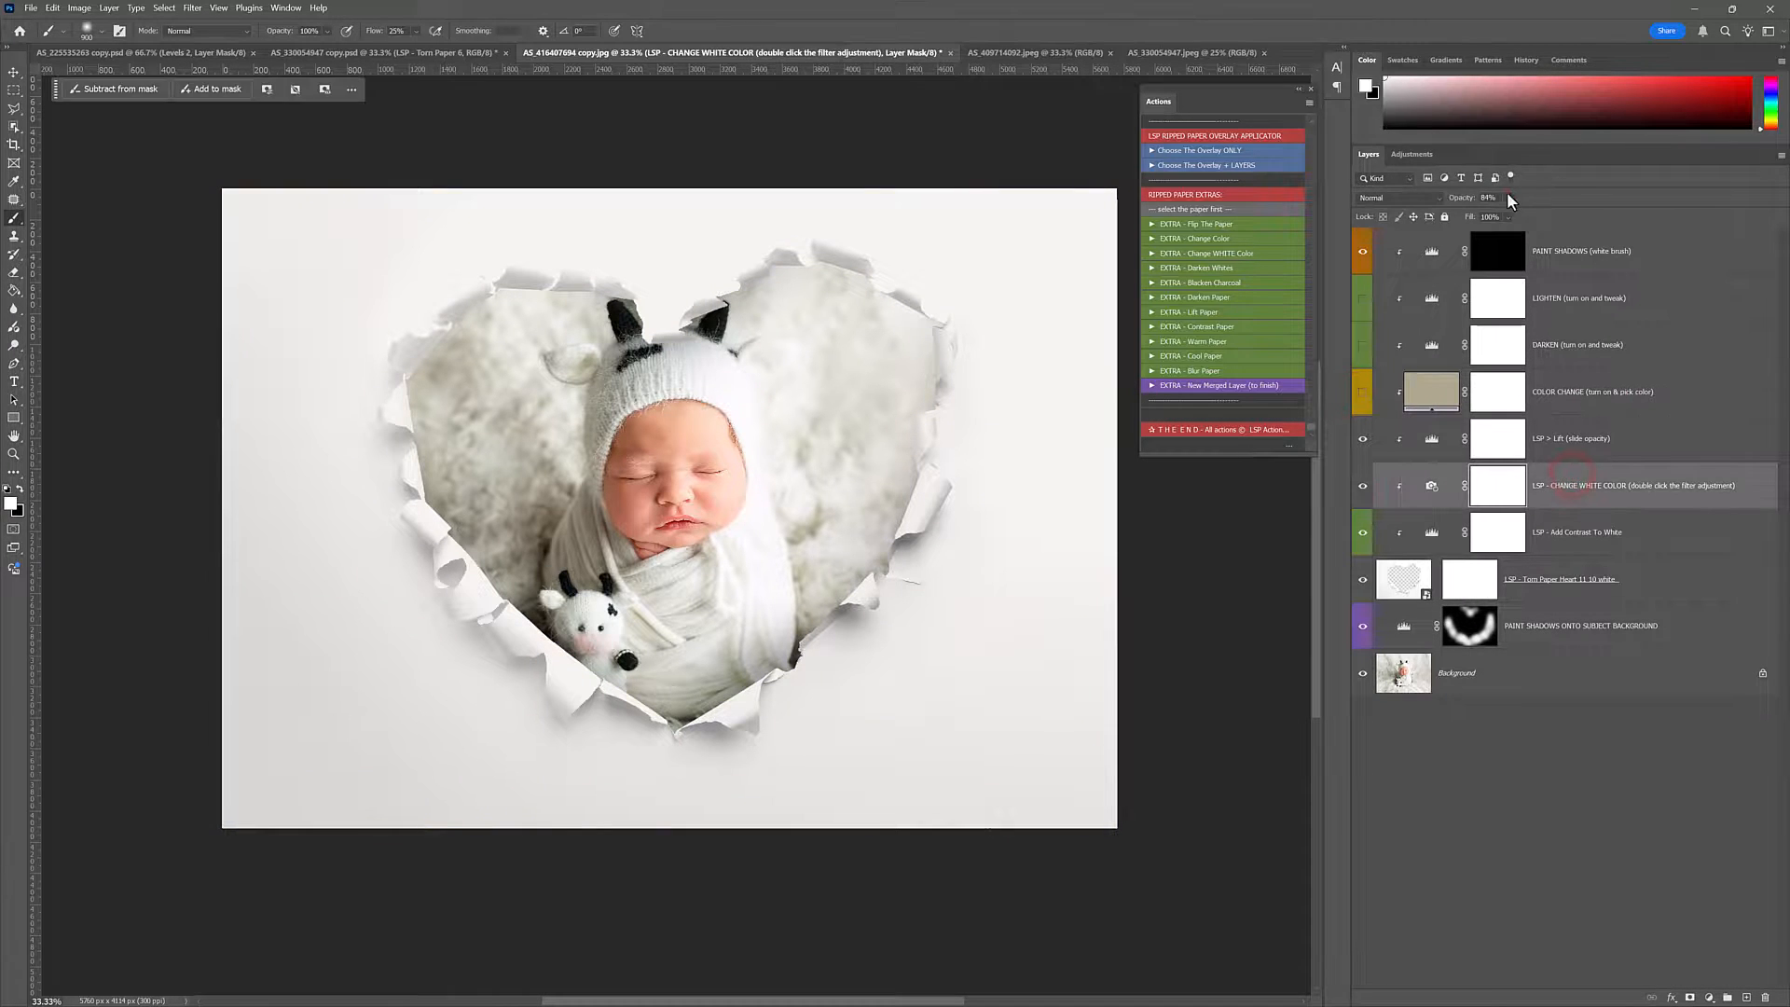
left_click_drag(1527, 215, 1536, 215)
left_click(1362, 438)
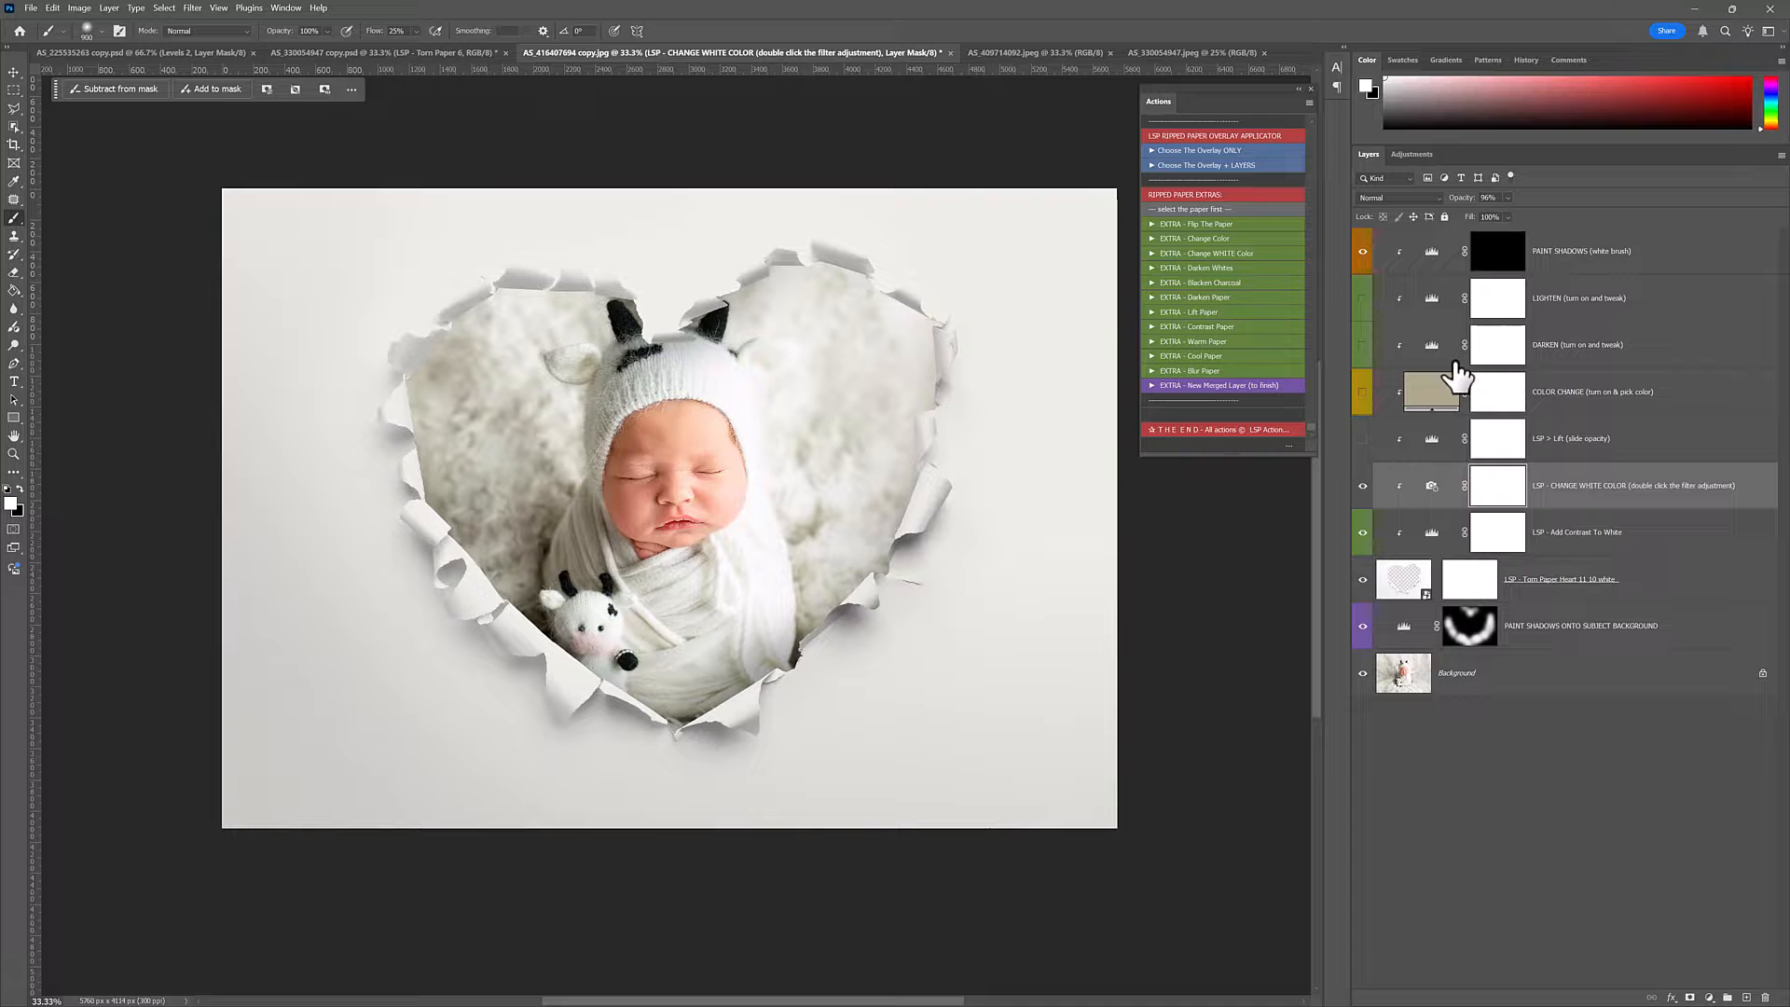
left_click(31, 7)
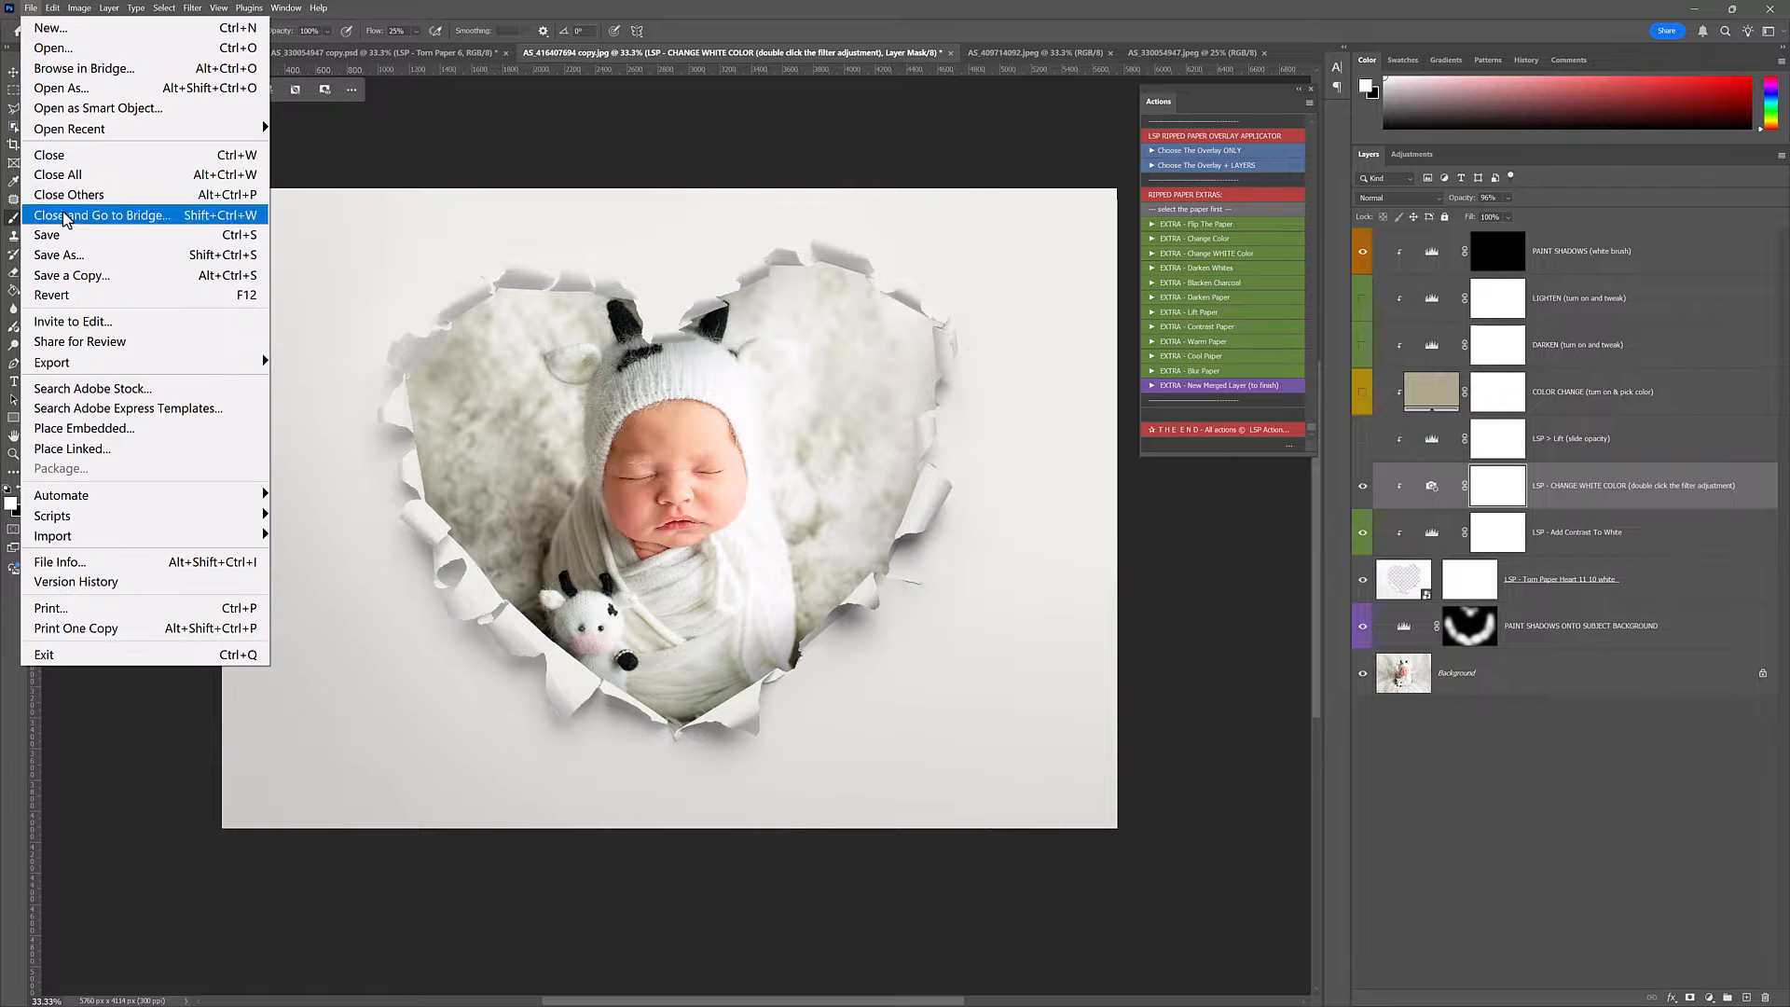
left_click(31, 7)
left_click(22, 9)
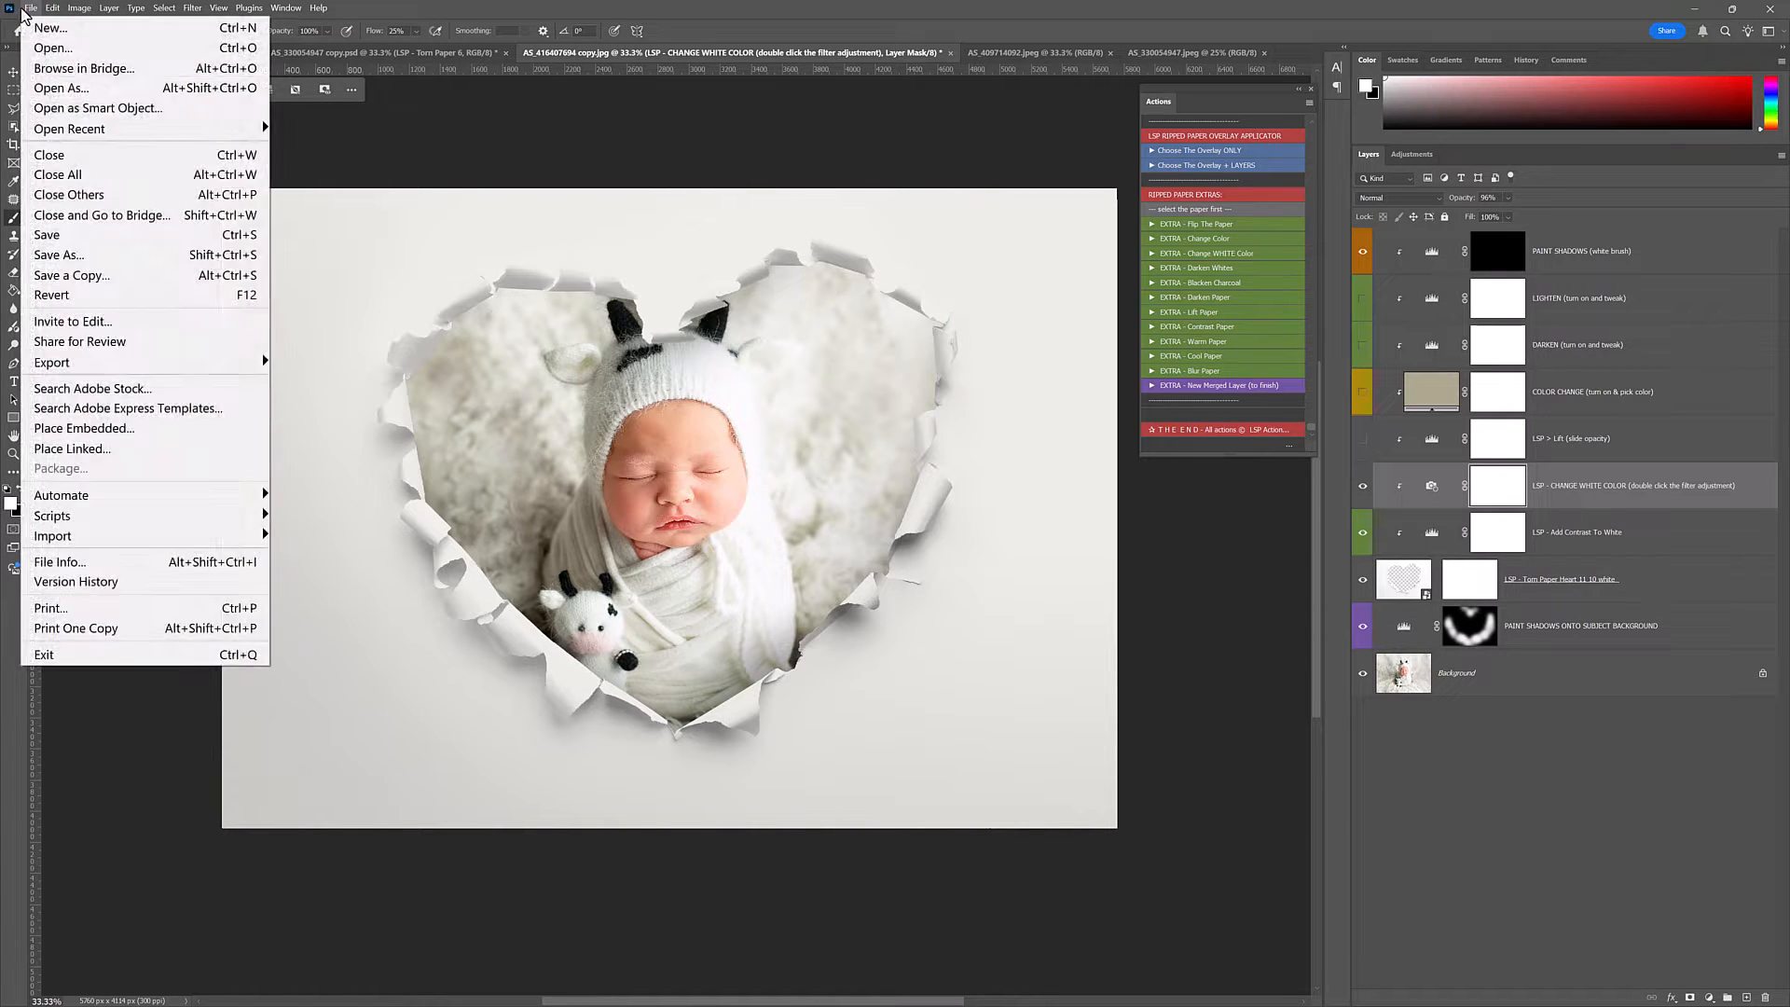
left_click(28, 9)
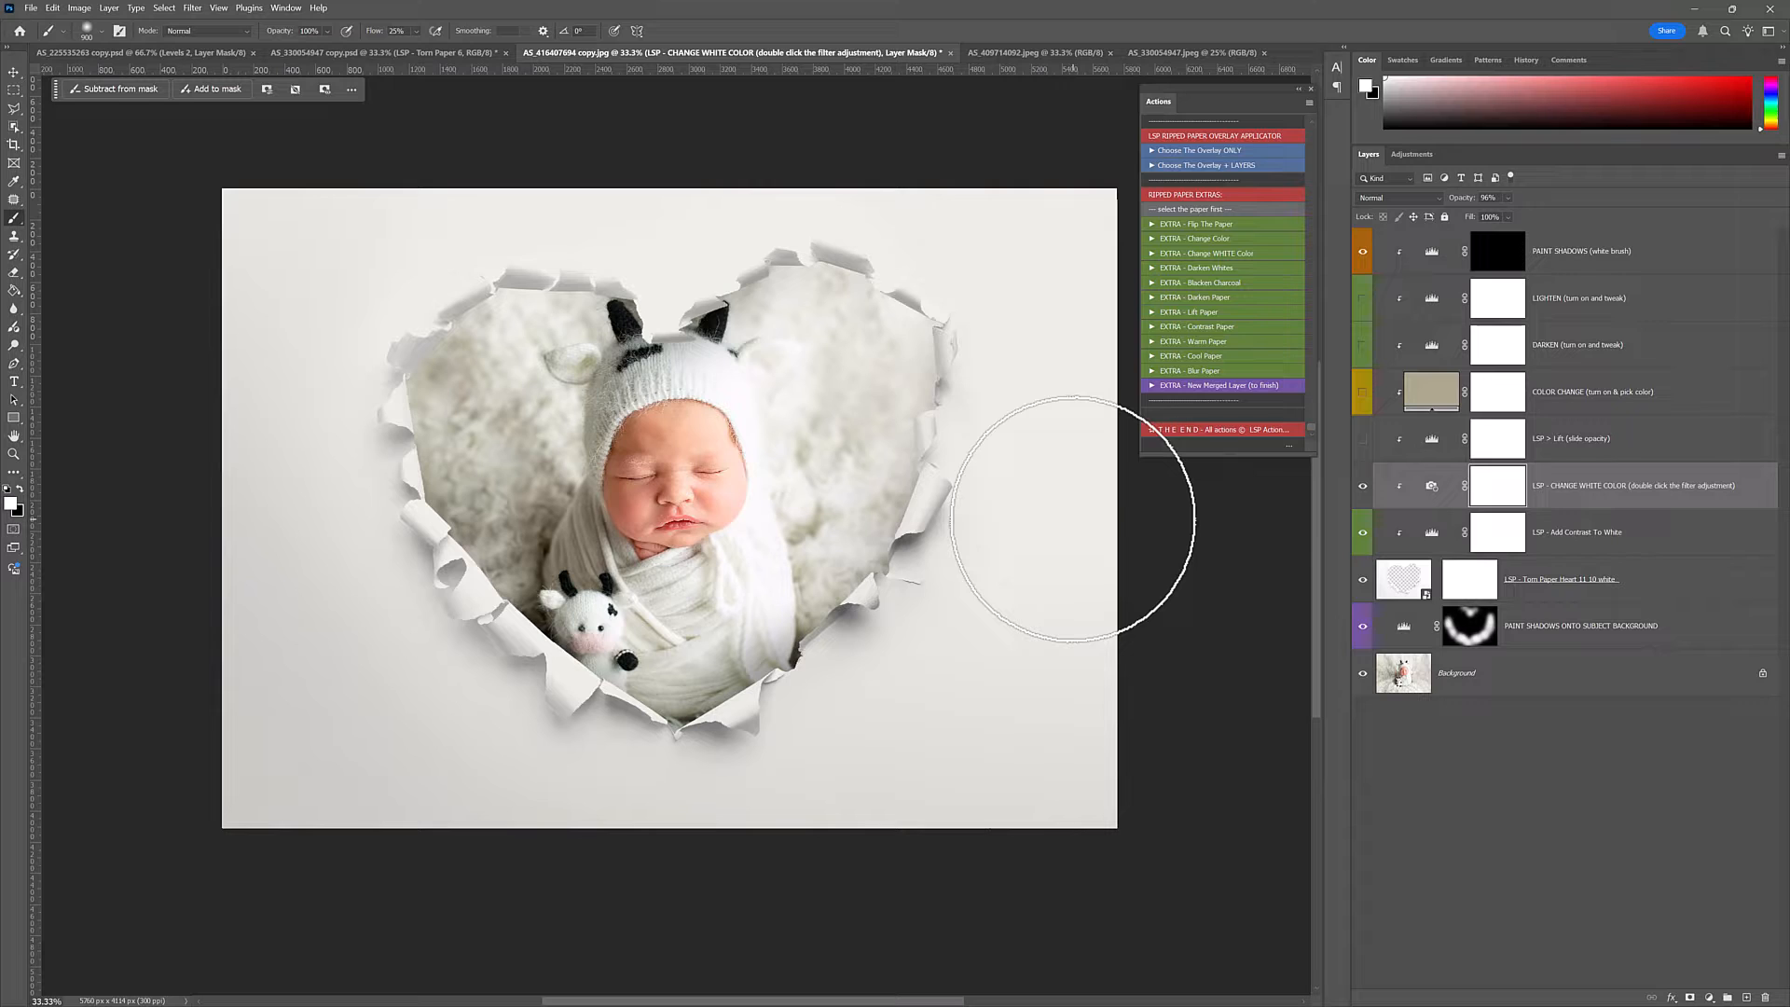